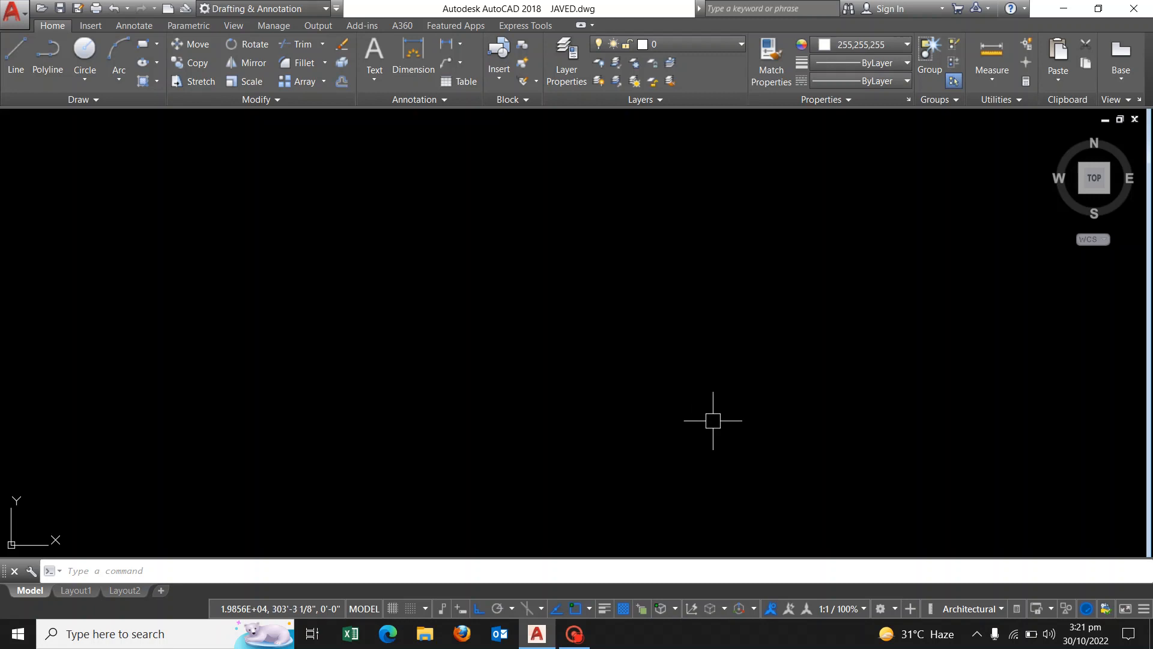
- Draw a horizontal line across the middle of the empty drawing area with the Line command
{"action": "type", "text": "l"}
{"action": "key", "text": "Return"}
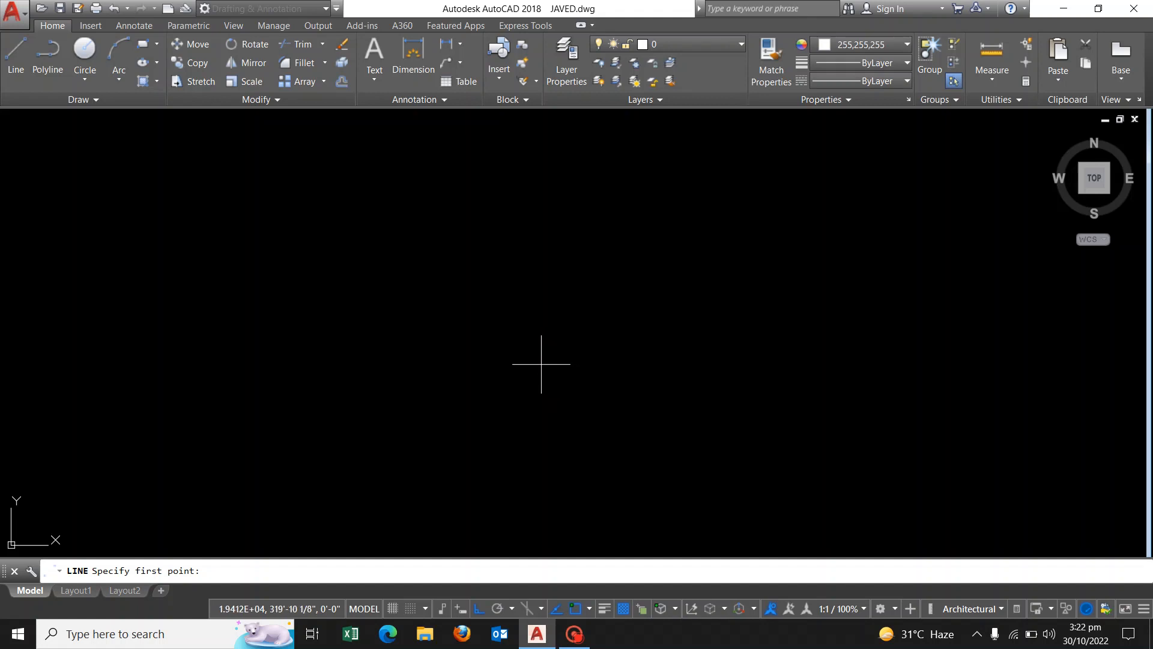
{"action": "left_click", "coordinate": [542, 364]}
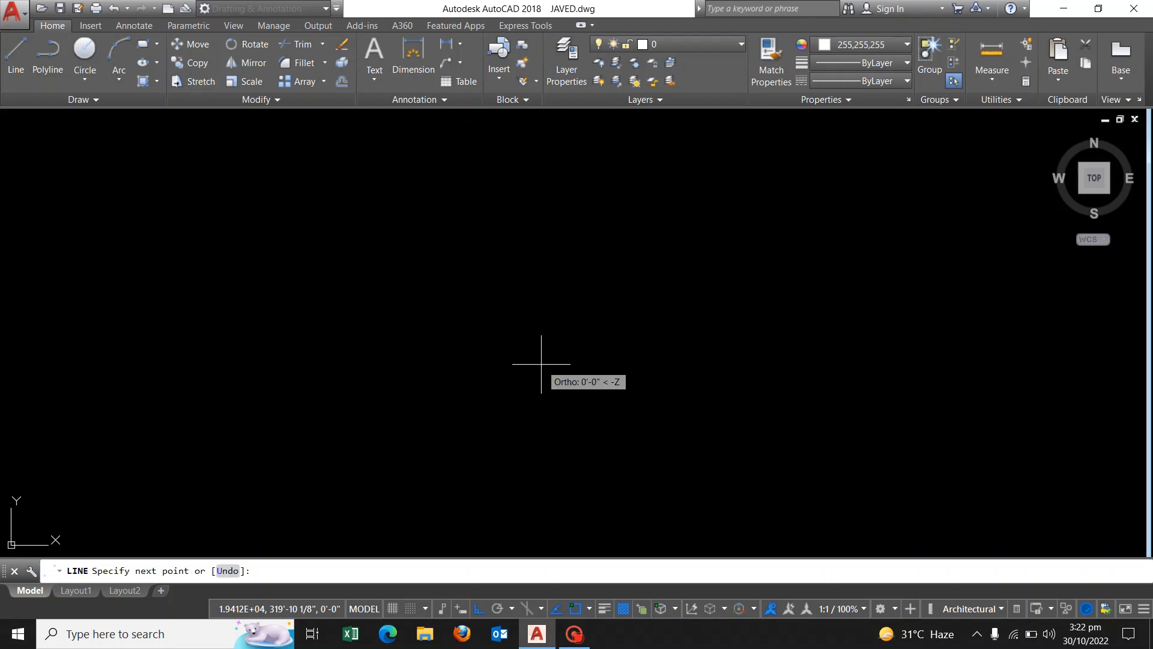
{"action": "left_click", "coordinate": [810, 364]}
{"action": "key", "text": "Escape"}
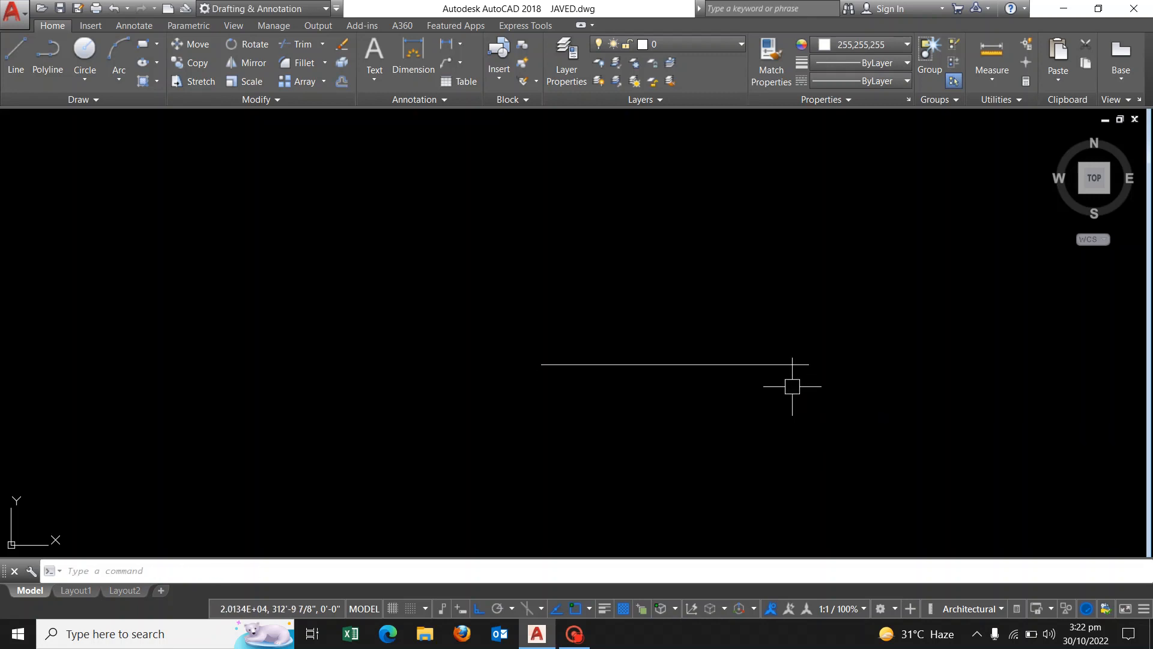
{"action": "type", "text": "l"}
{"action": "key", "text": "Return"}
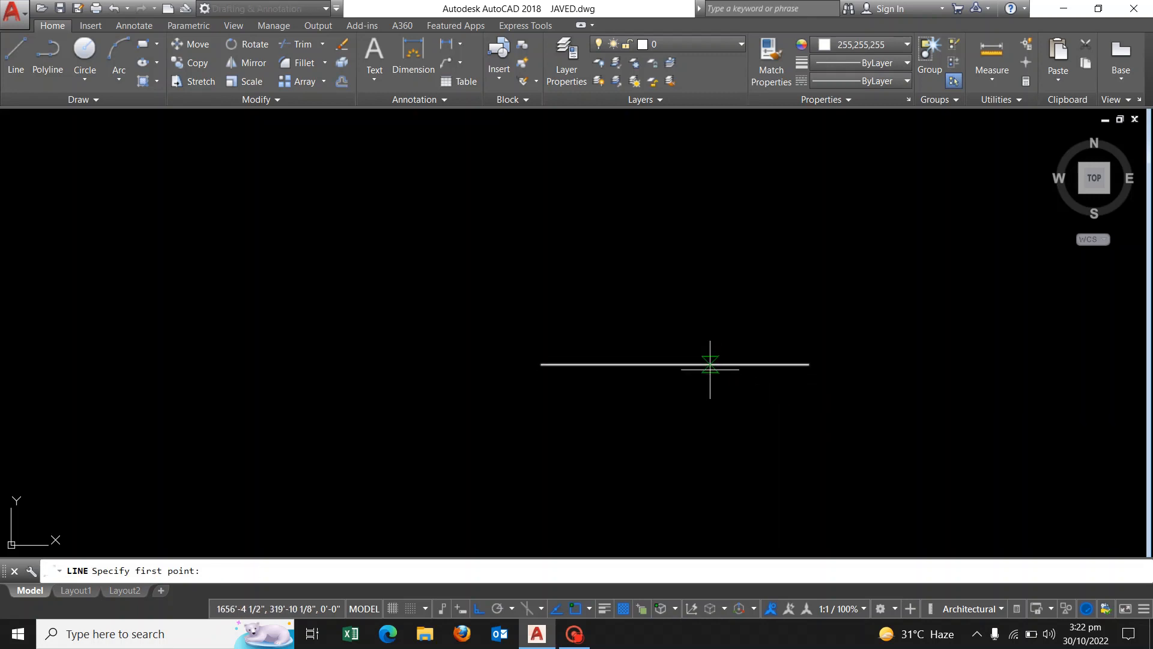
{"action": "key", "text": "Escape"}
- Offset the horizontal line upward by 12'-0" to mark the upper floor level
{"action": "type", "text": "o"}
{"action": "key", "text": "Return"}
{"action": "type", "text": "12"}
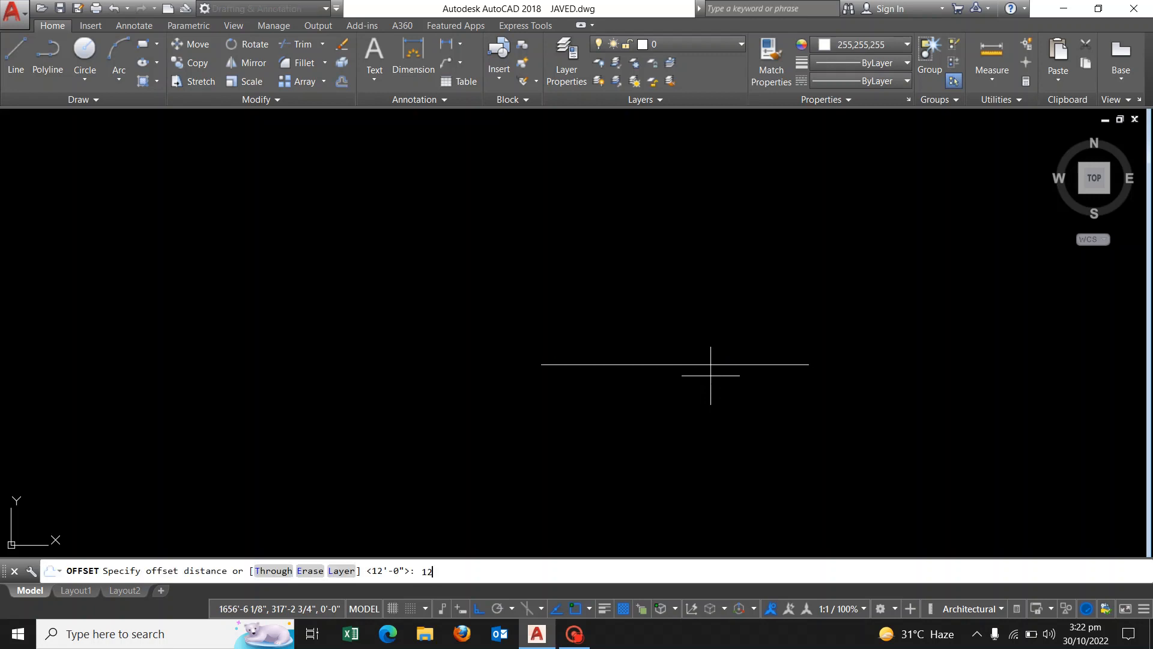
{"action": "key", "text": "Return"}
{"action": "left_click", "coordinate": [703, 364]}
{"action": "left_click", "coordinate": [711, 301]}
{"action": "key", "text": "Escape"}
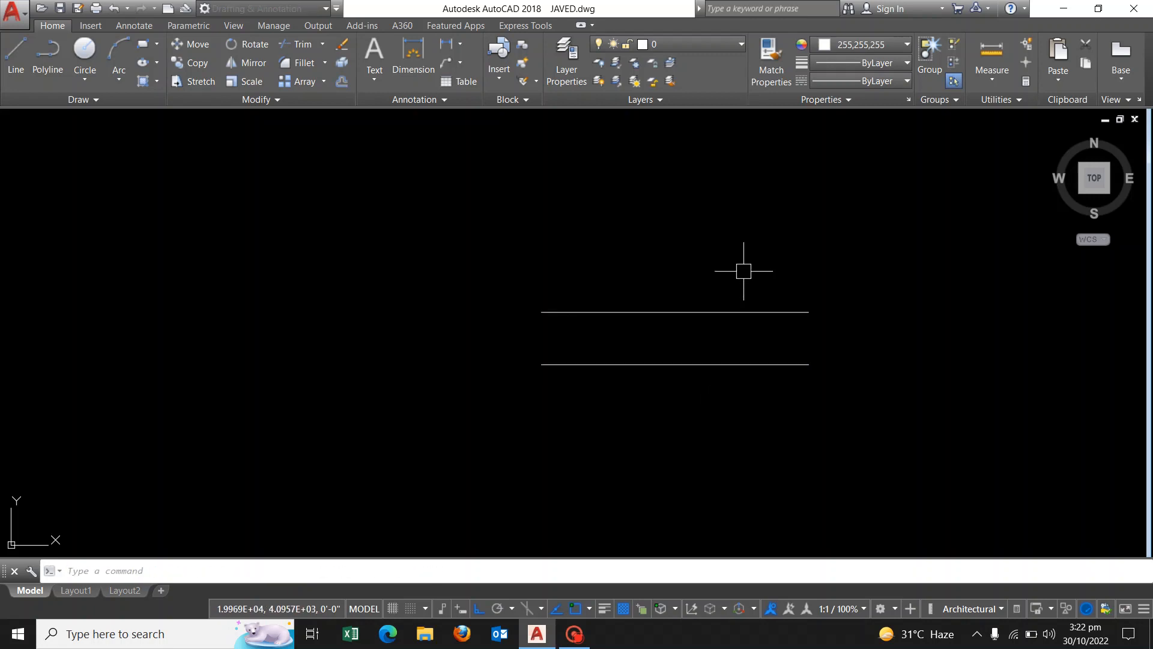
- Draw a vertical line crossing both horizontal lines near their midpoints, extending above the upper and below the lower one
{"action": "type", "text": "l"}
{"action": "key", "text": "Return"}
{"action": "left_click", "coordinate": [676, 290]}
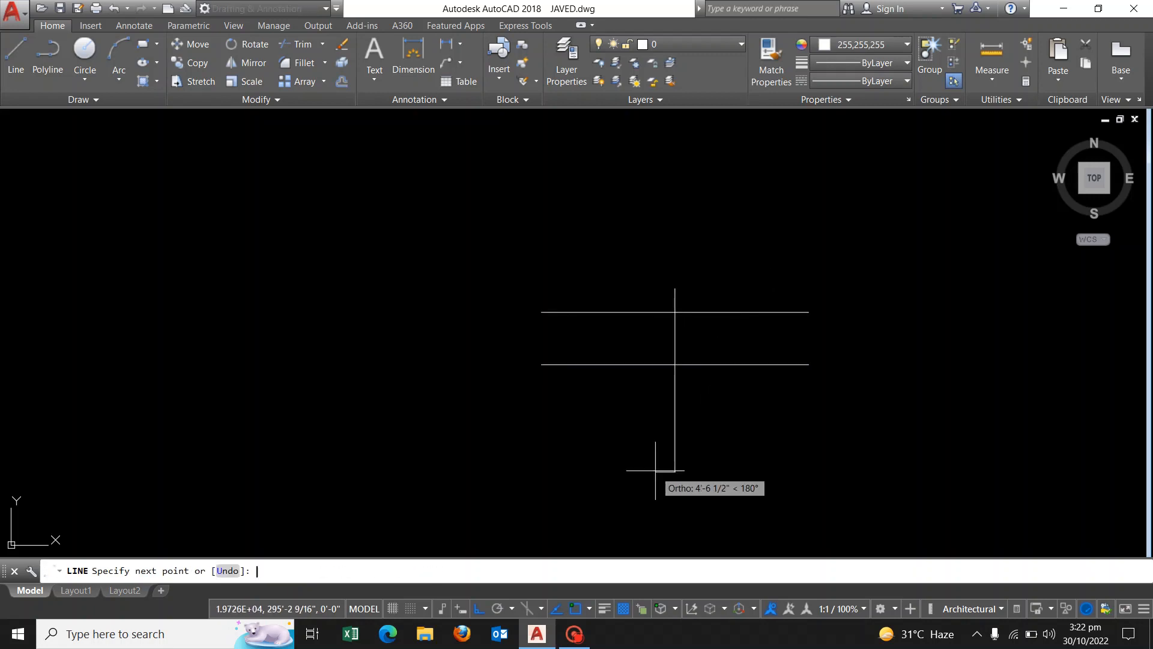
{"action": "left_click", "coordinate": [668, 472]}
{"action": "key", "text": "Escape"}
- Trim the vertical line's overhanging ends, the upper line's left half and the lower line's right half to leave a single step profile
{"action": "type", "text": "tr"}
{"action": "key", "text": "Return"}
{"action": "key", "text": "Return"}
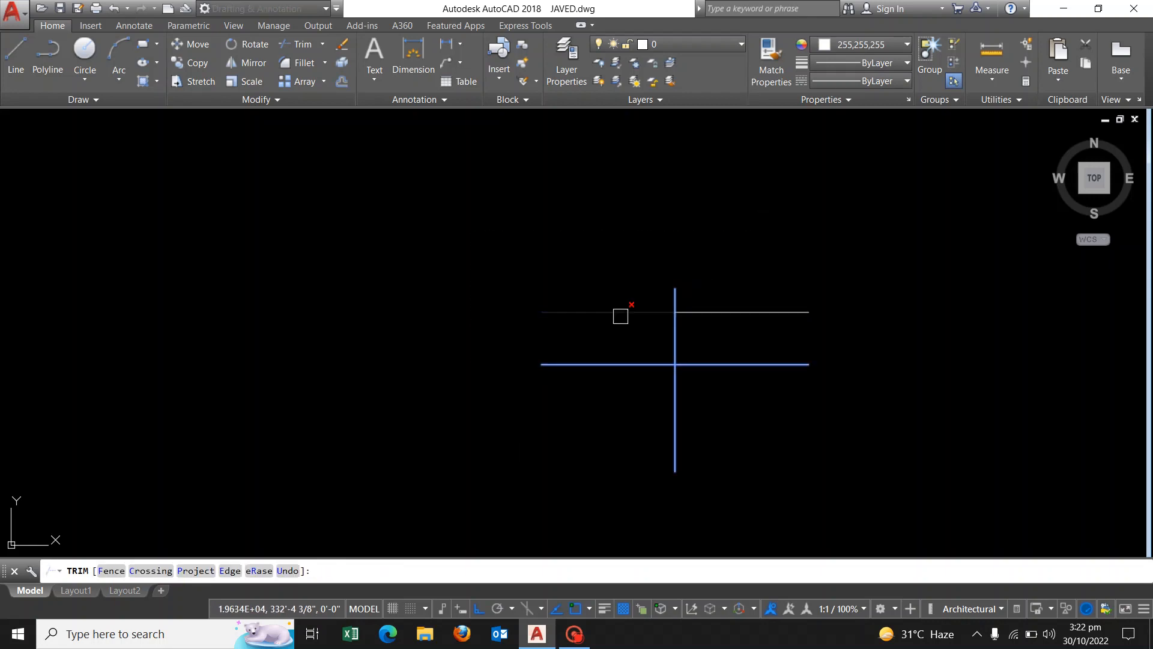
{"action": "left_click", "coordinate": [619, 318]}
{"action": "left_click", "coordinate": [675, 296]}
{"action": "left_click", "coordinate": [647, 312]}
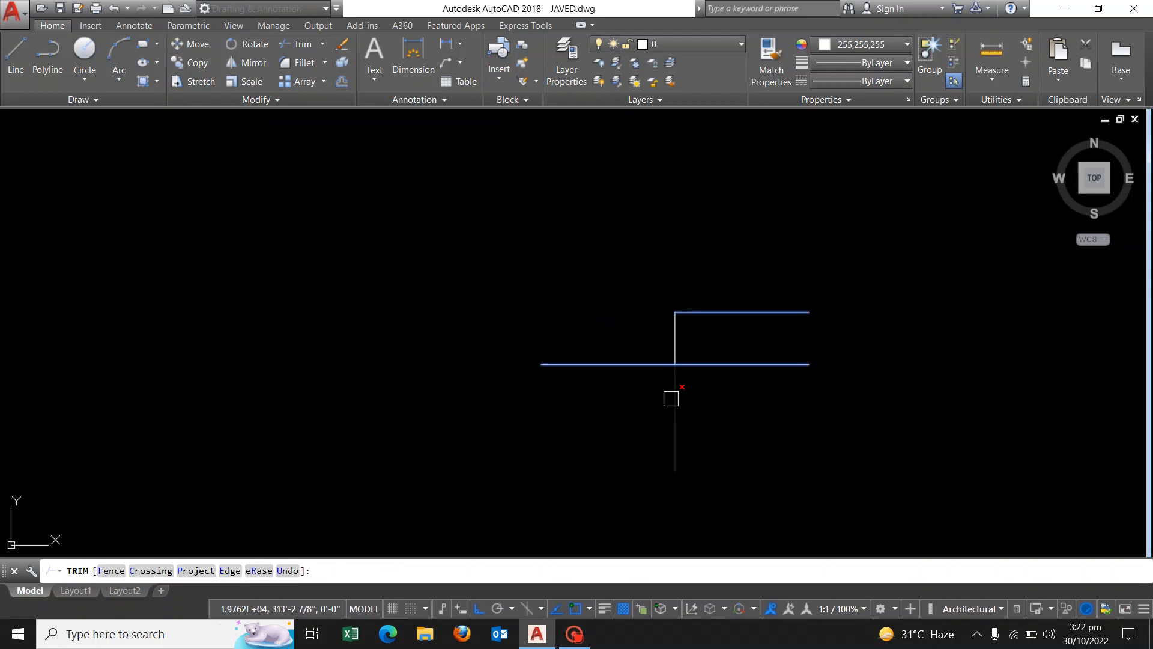
{"action": "left_click", "coordinate": [675, 393]}
{"action": "left_click", "coordinate": [700, 364]}
{"action": "key", "text": "Escape"}
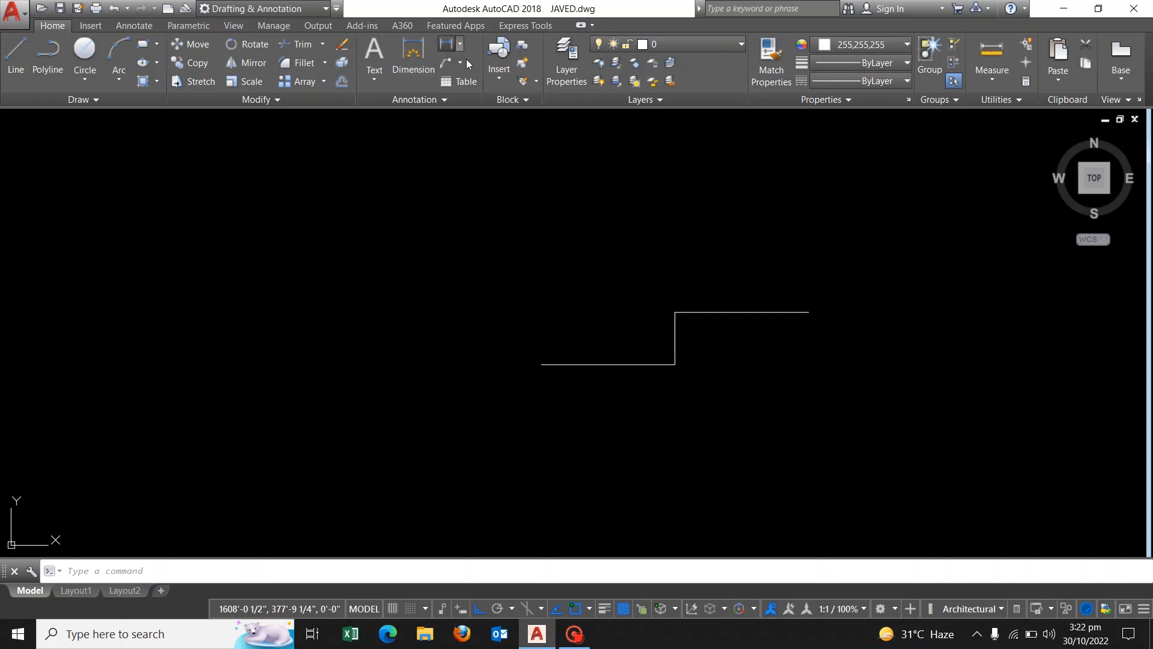
- Add a linear dimension for the height of the vertical line, placed just to its right
{"action": "scroll", "coordinate": [704, 356], "scroll_direction": "up", "scroll_amount": 4}
{"action": "left_click", "coordinate": [414, 57]}
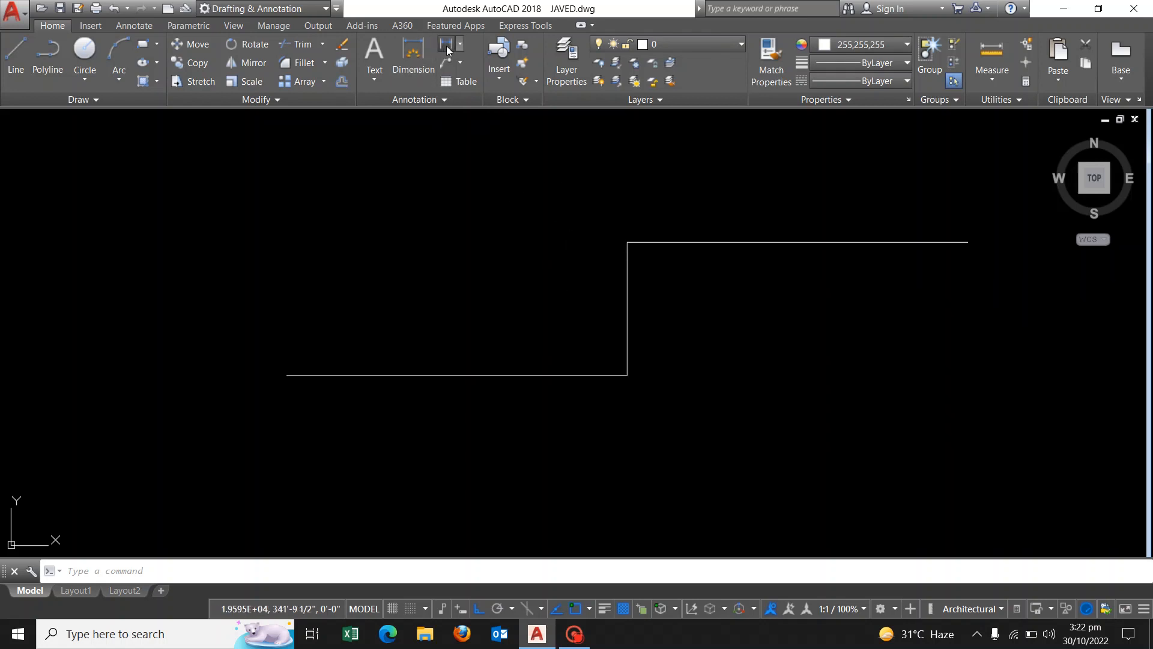
{"action": "left_click", "coordinate": [627, 375]}
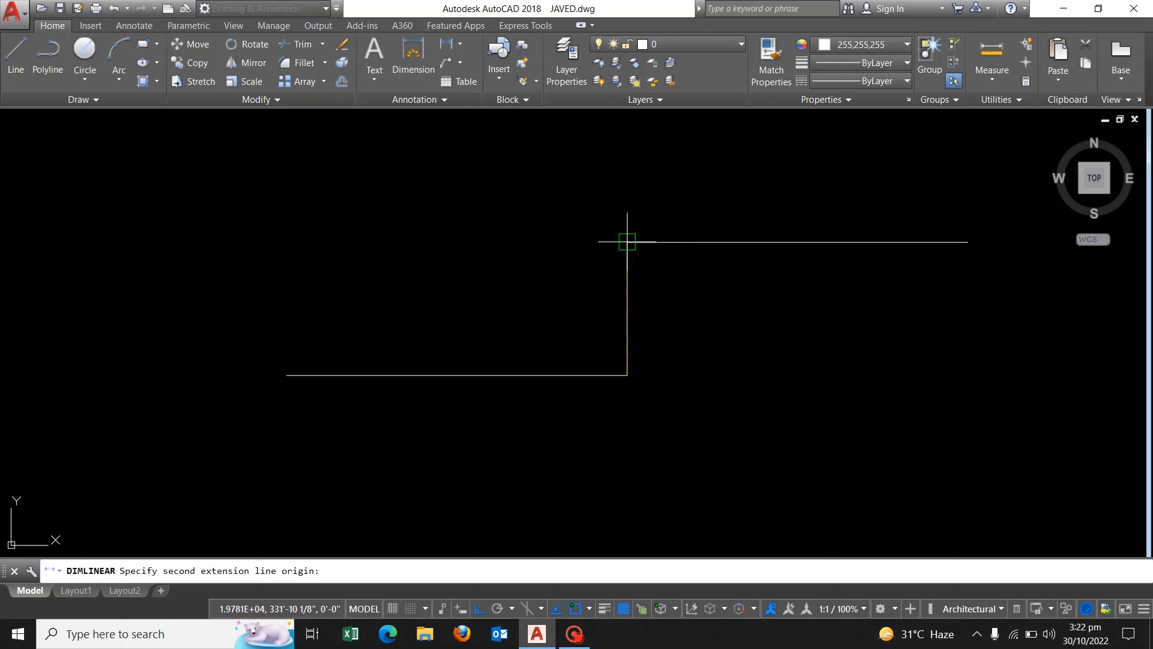
{"action": "left_click", "coordinate": [627, 242]}
{"action": "scroll", "coordinate": [654, 288], "scroll_direction": "up", "scroll_amount": 3}
{"action": "left_click", "coordinate": [639, 303]}
{"action": "middle_click_drag", "start_coordinate": [672, 342], "coordinate": [672, 295]}
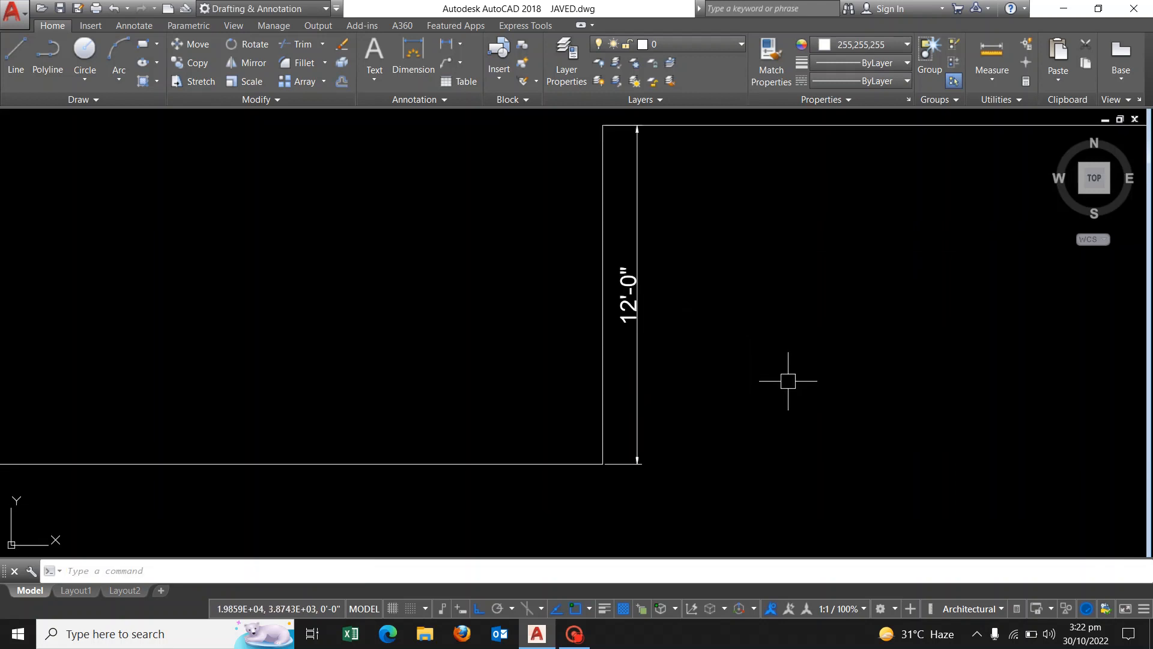
{"action": "middle_click_drag", "start_coordinate": [805, 390], "coordinate": [807, 407]}
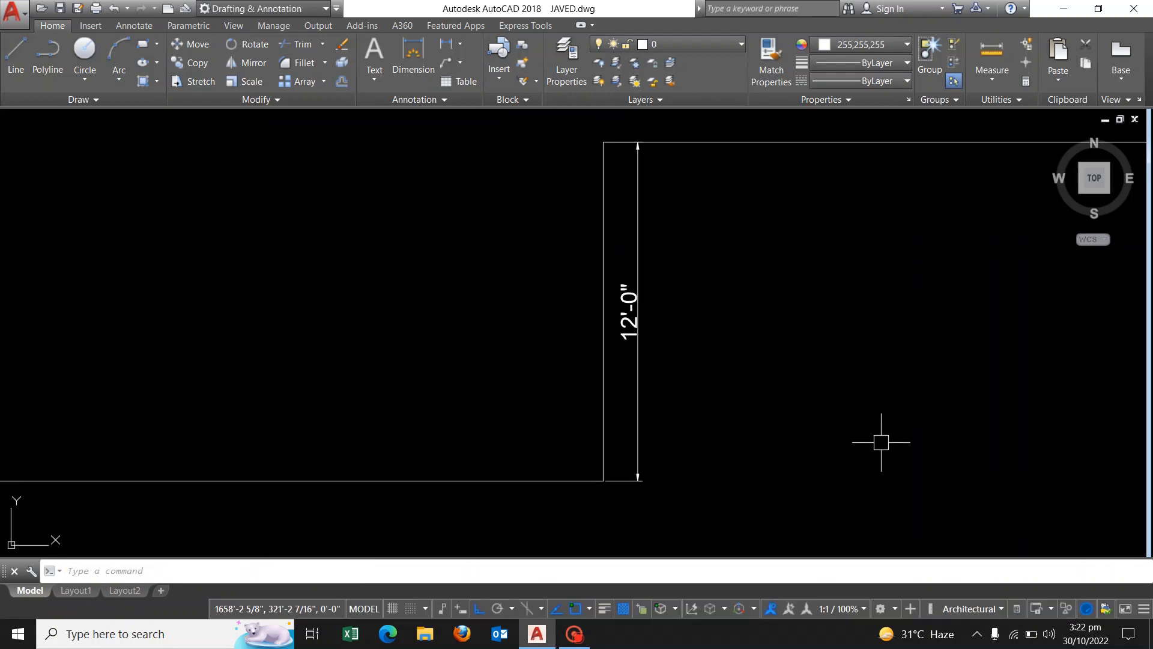
- Switch to Calculator, compute 12 × 12 and divide the result by 7, and return to the drawing
{"action": "key", "text": "XF86Calculator"}
{"action": "type", "text": "1"}
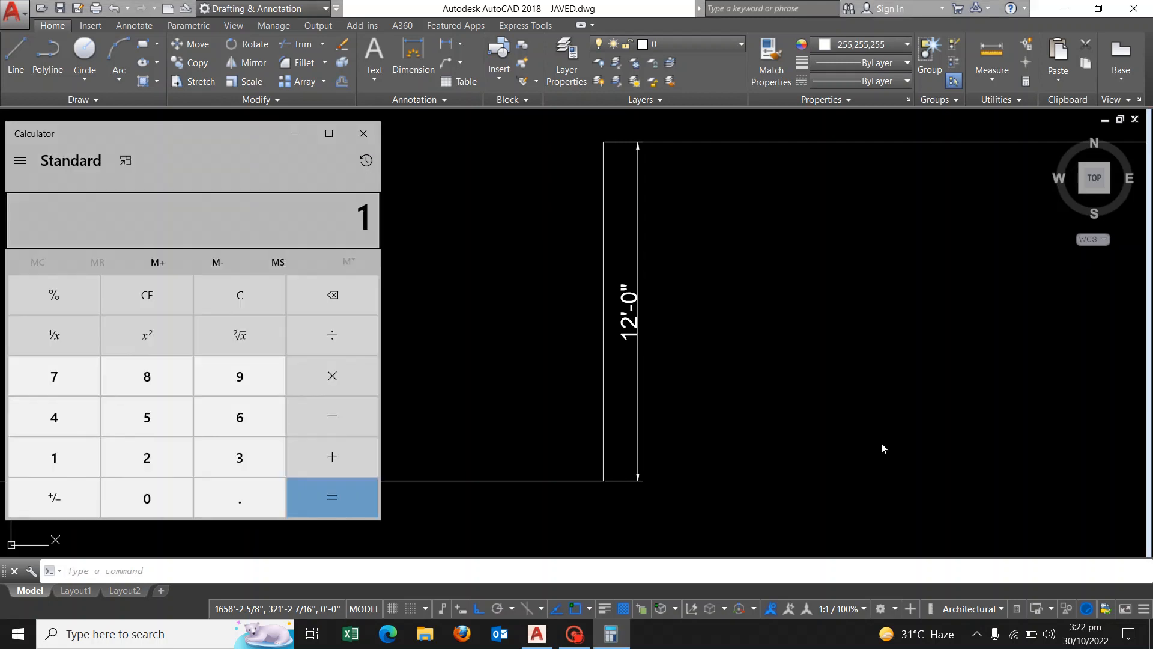
{"action": "type", "text": "2"}
{"action": "type", "text": "*12"}
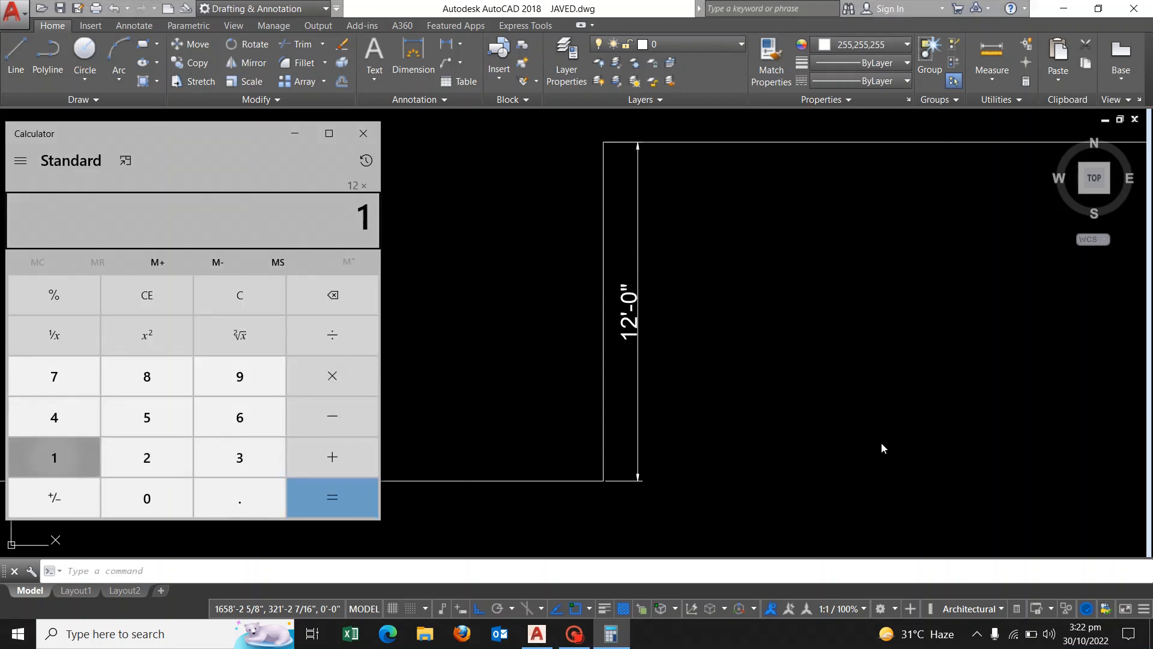
{"action": "key", "text": "Return"}
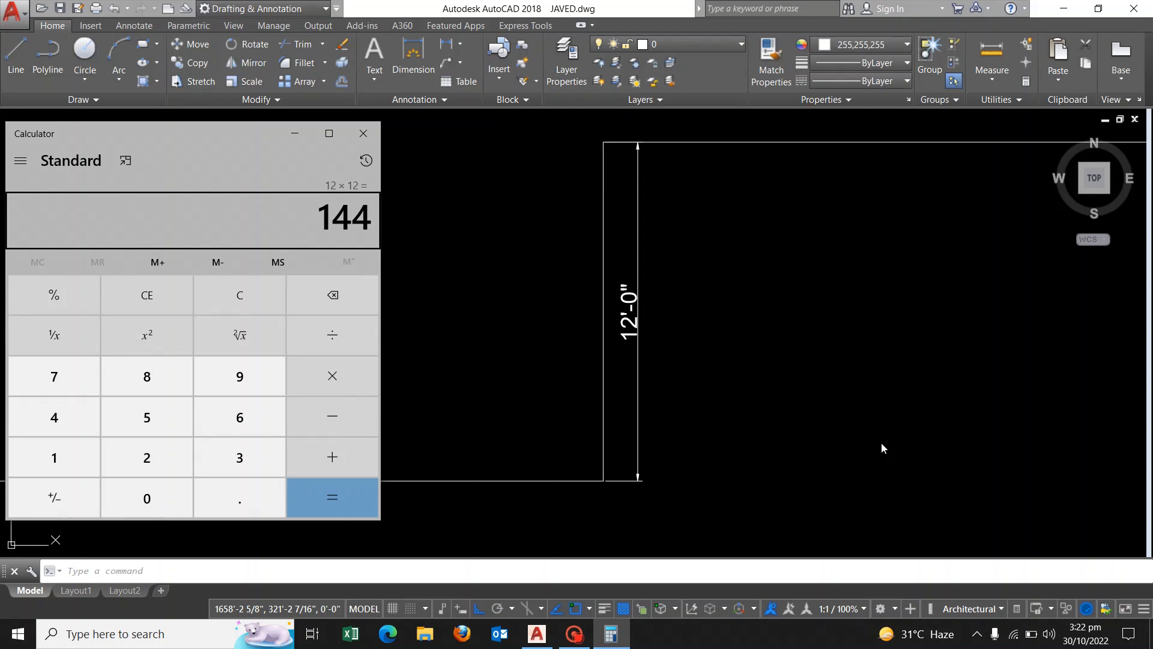
{"action": "key", "text": "slash"}
{"action": "key", "text": "7"}
{"action": "key", "text": "Return"}
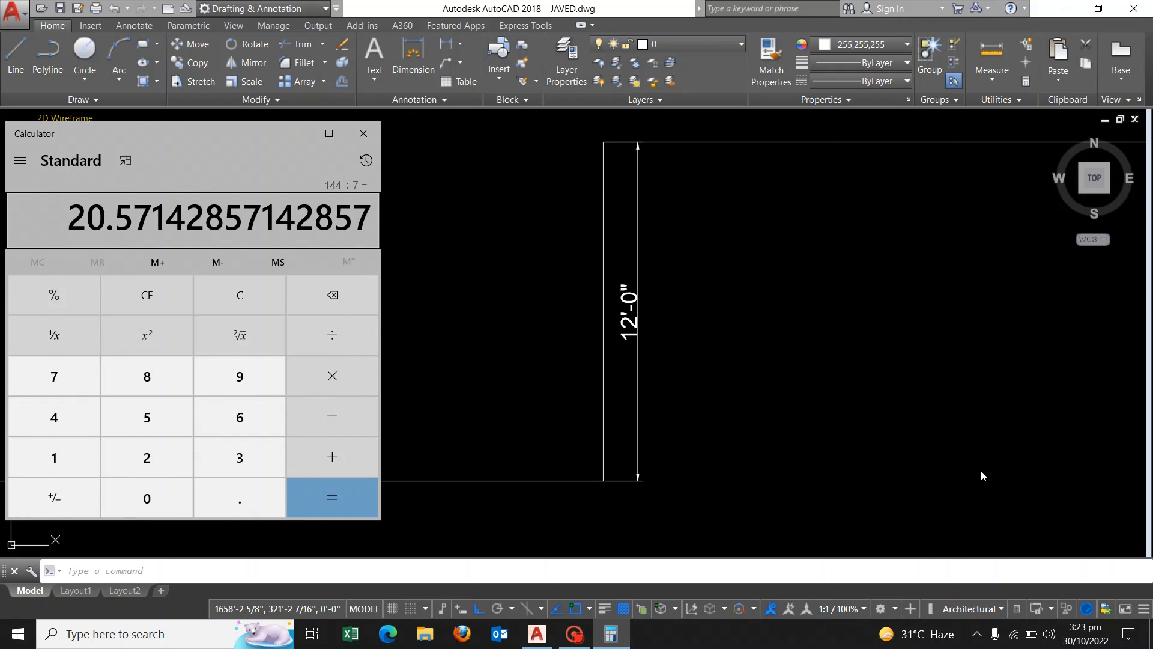
{"action": "left_click", "coordinate": [909, 443]}
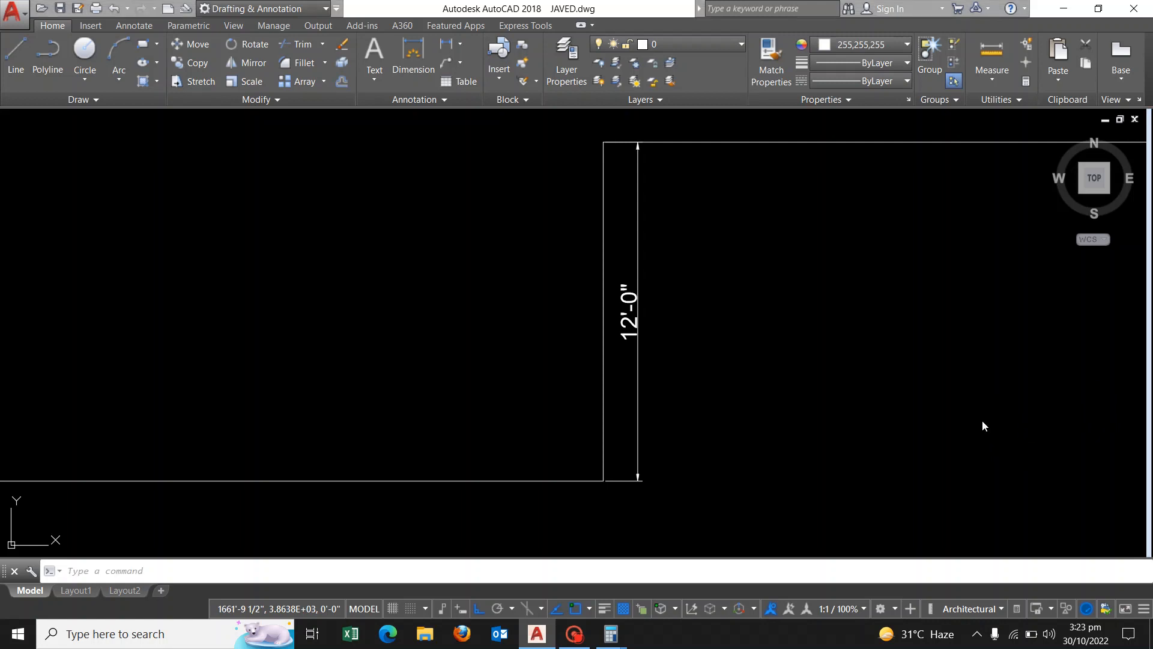
- Switch to Calculator again, divide 144 by 20, and return to the drawing
{"action": "key", "text": "alt+Tab"}
{"action": "type", "text": "144"}
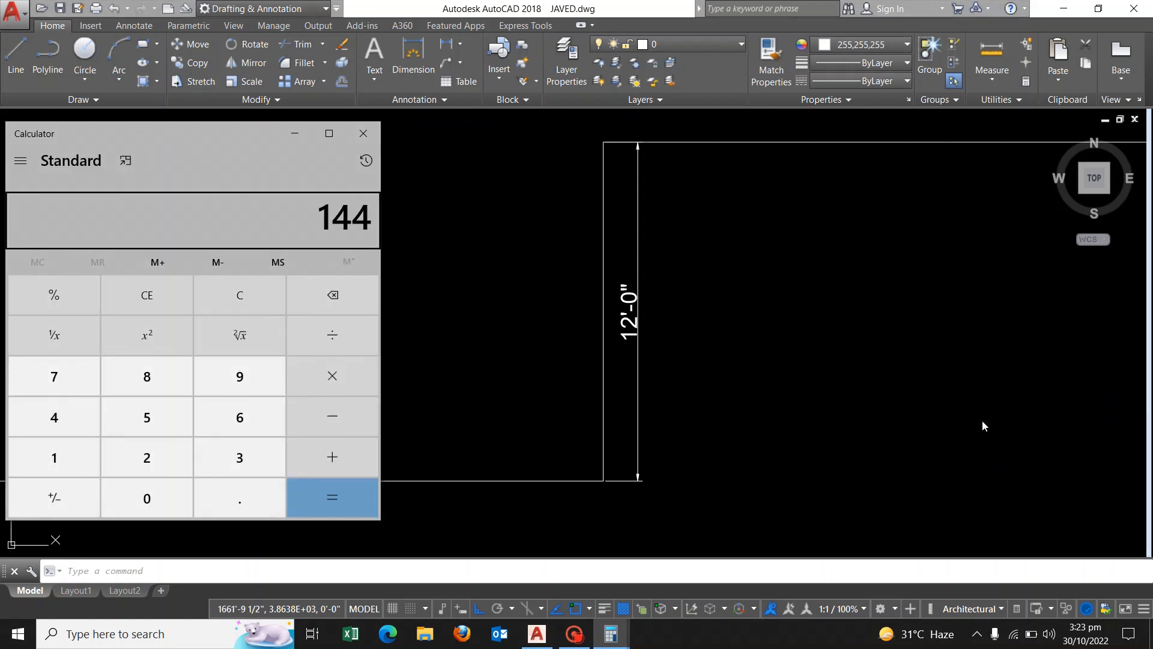
{"action": "type", "text": "/20"}
{"action": "key", "text": "Return"}
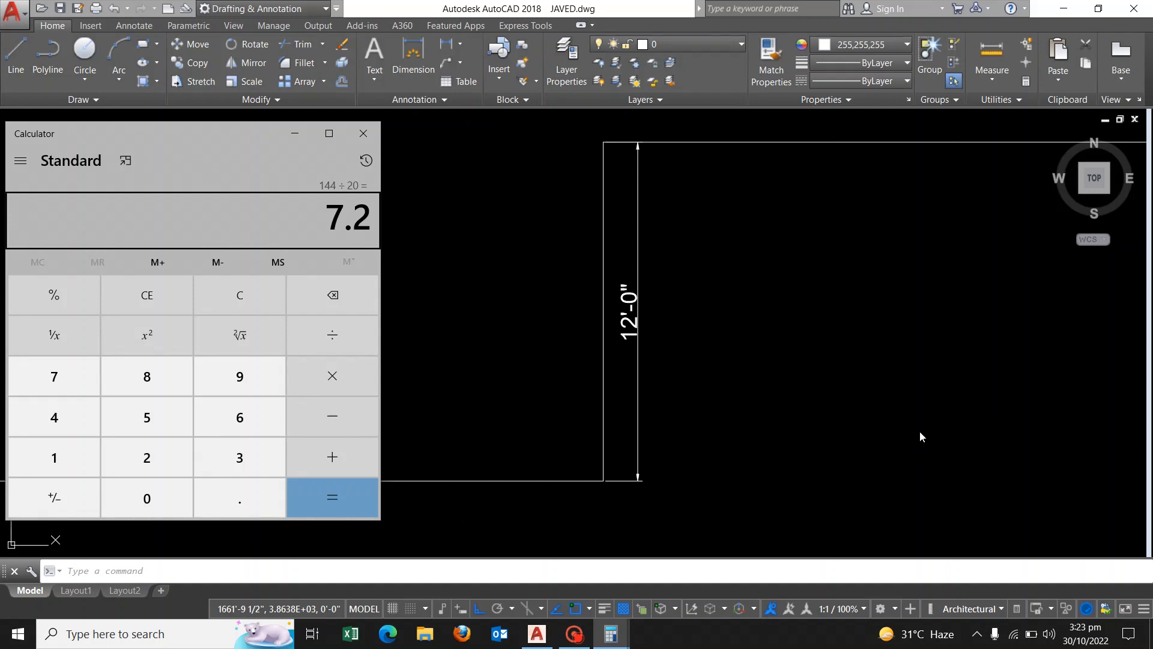
{"action": "left_click", "coordinate": [873, 448]}
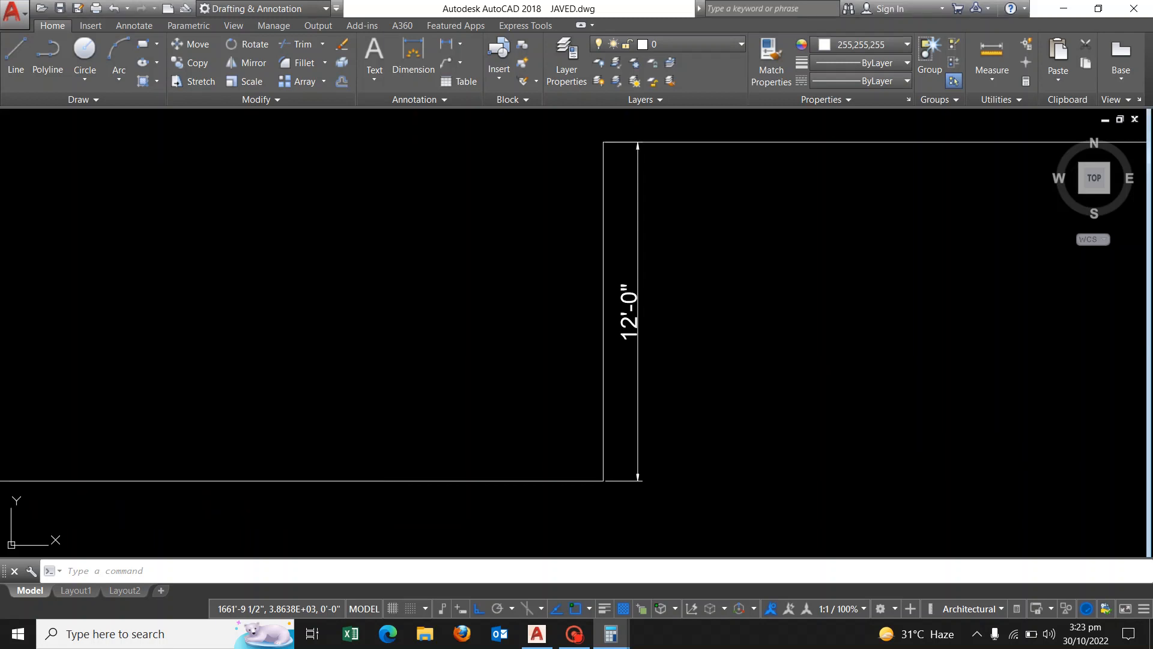
{"action": "middle_click_drag", "start_coordinate": [580, 451], "coordinate": [691, 438]}
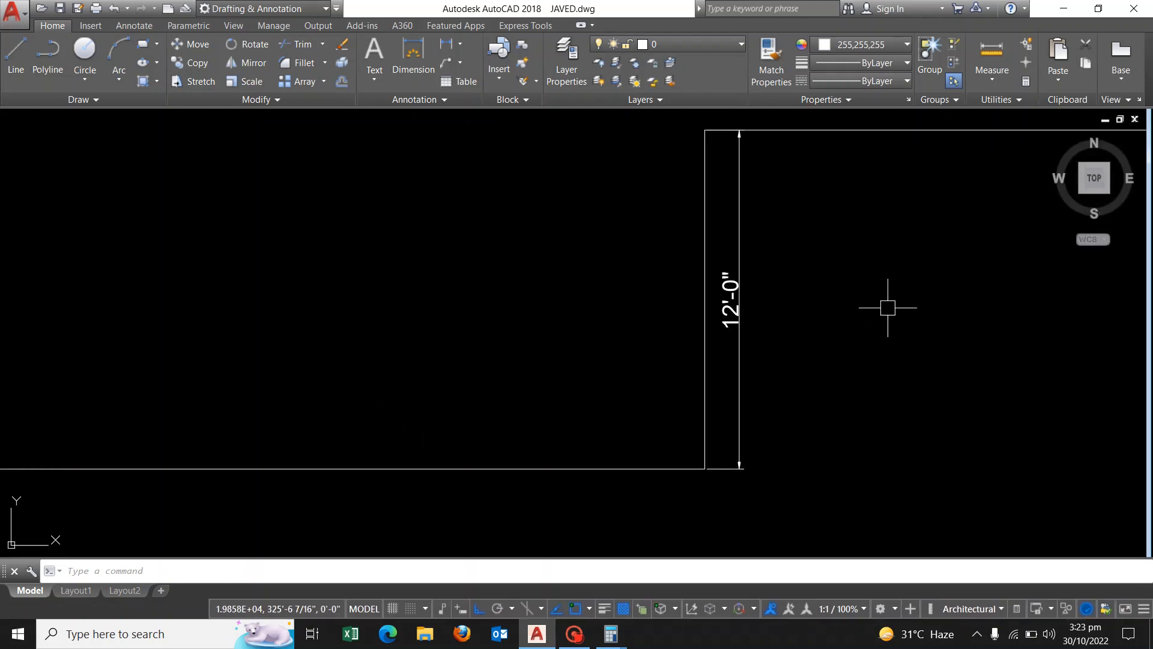
{"action": "scroll", "coordinate": [878, 334], "scroll_direction": "down", "scroll_amount": 2}
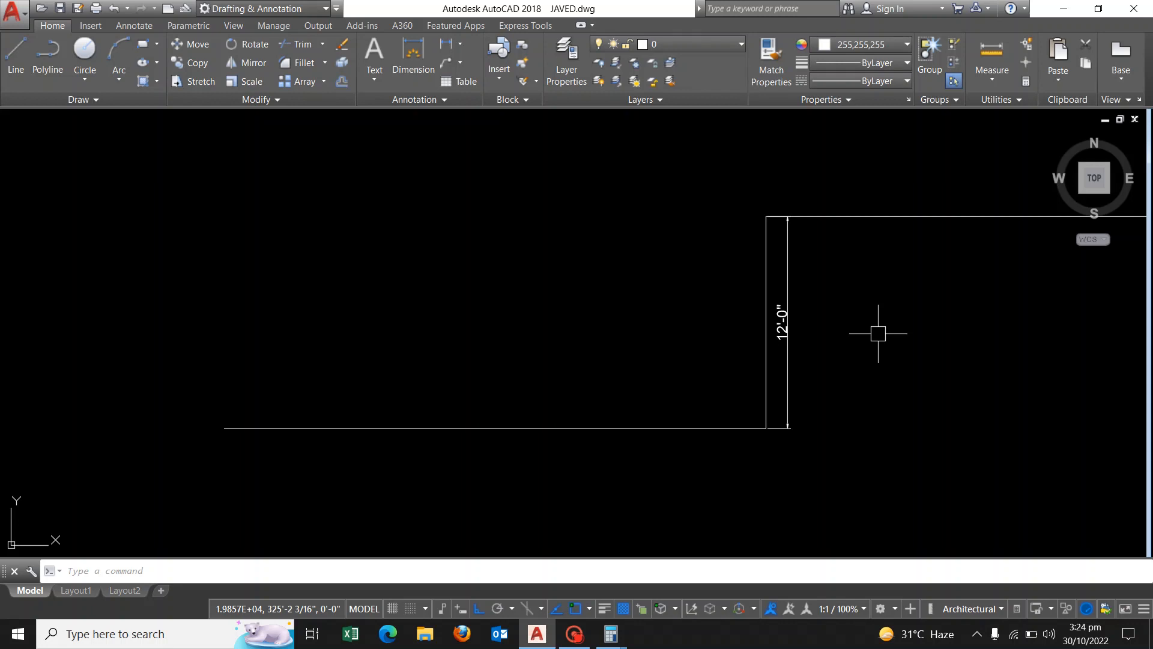
{"action": "scroll", "coordinate": [819, 391], "scroll_direction": "up", "scroll_amount": 3}
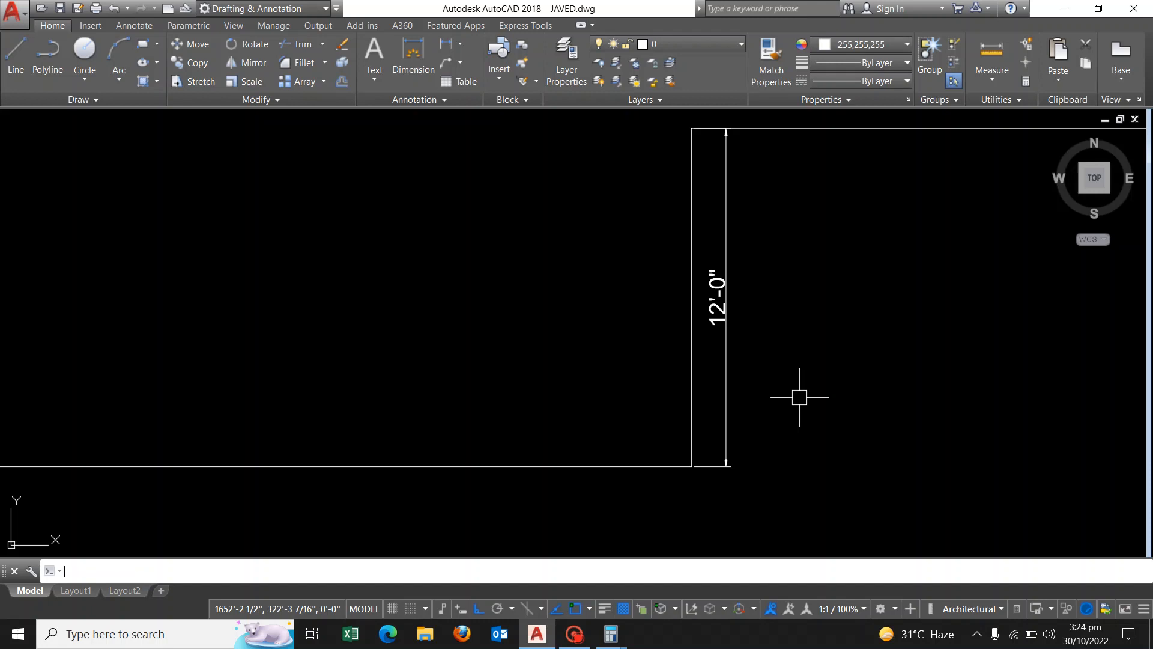
- Switch to Calculator, compute 19 × 11 and divide the result by 12 to get the horizontal run in feet
{"action": "key", "text": "XF86Calculator"}
{"action": "type", "text": "1"}
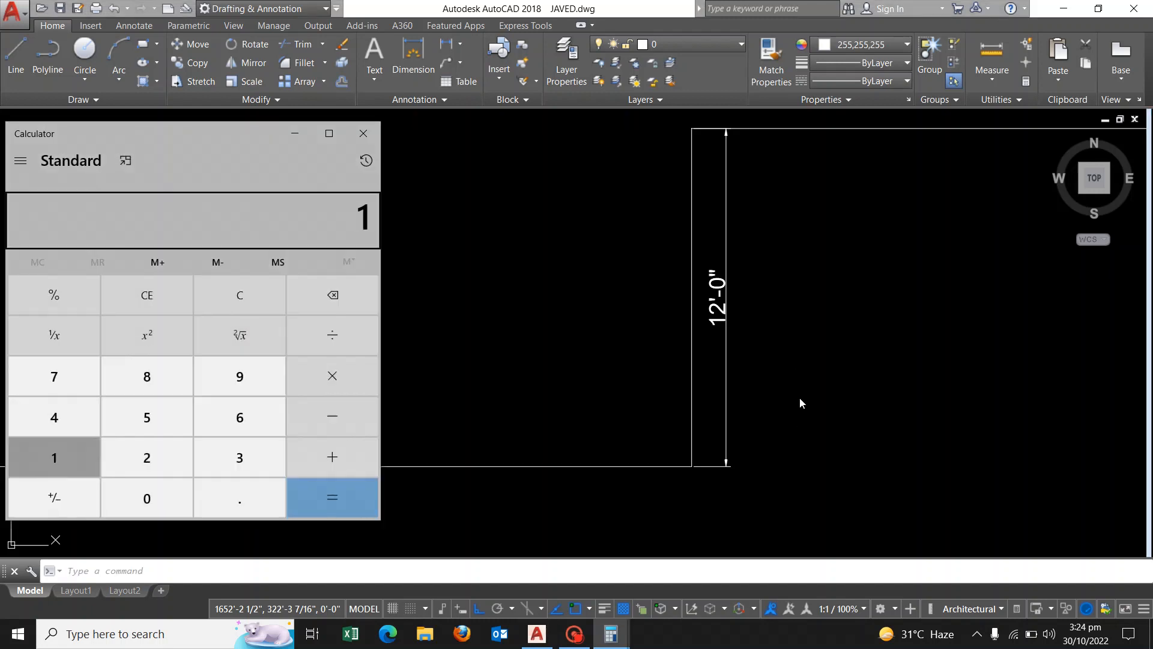
{"action": "type", "text": "9"}
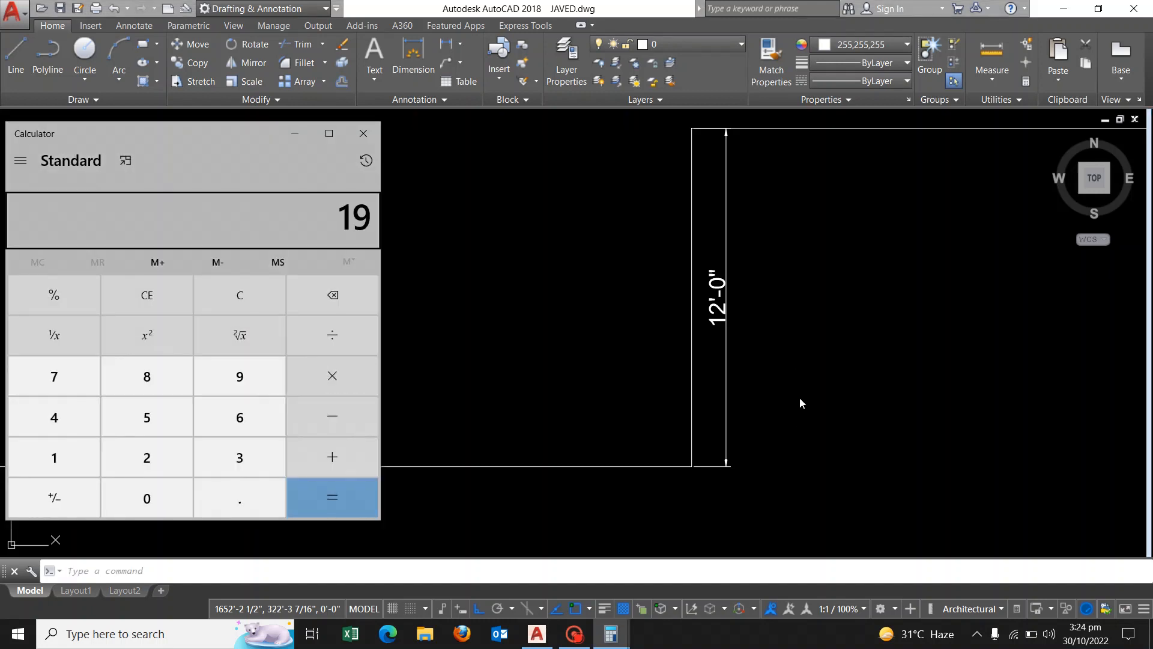
{"action": "type", "text": "11"}
{"action": "key", "text": "Return"}
{"action": "key", "text": "slash"}
{"action": "type", "text": "12"}
{"action": "key", "text": "Return"}
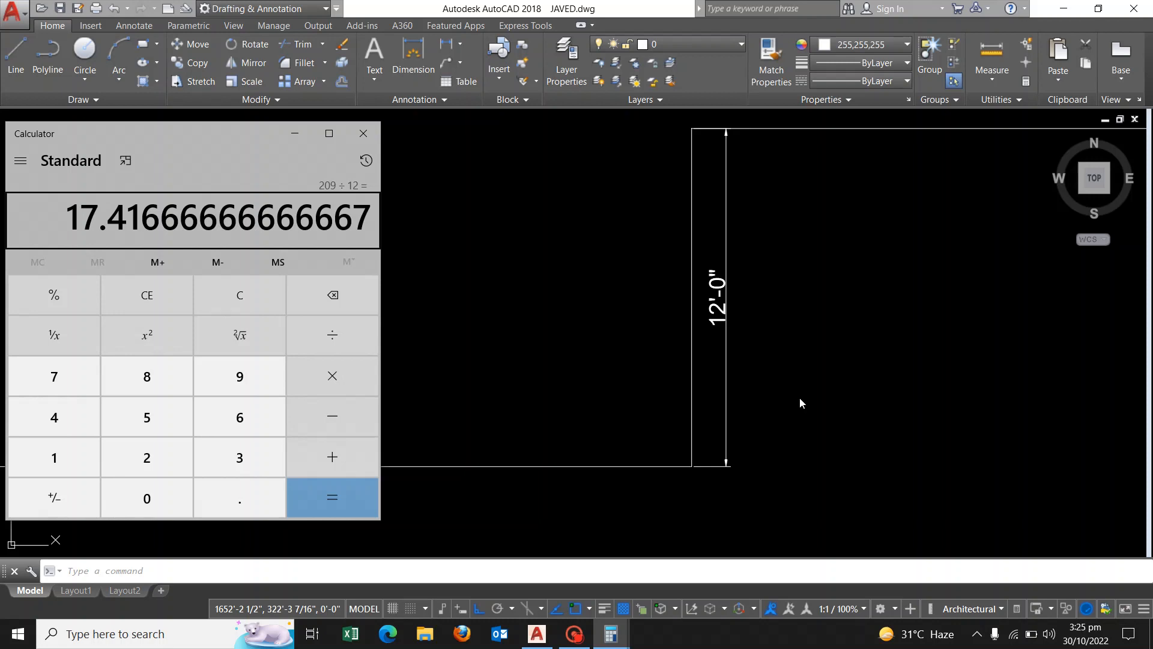
- Switch back to AutoCAD and offset the vertical line 17.416' to its left
{"action": "left_click", "coordinate": [827, 371]}
{"action": "key", "text": "Return"}
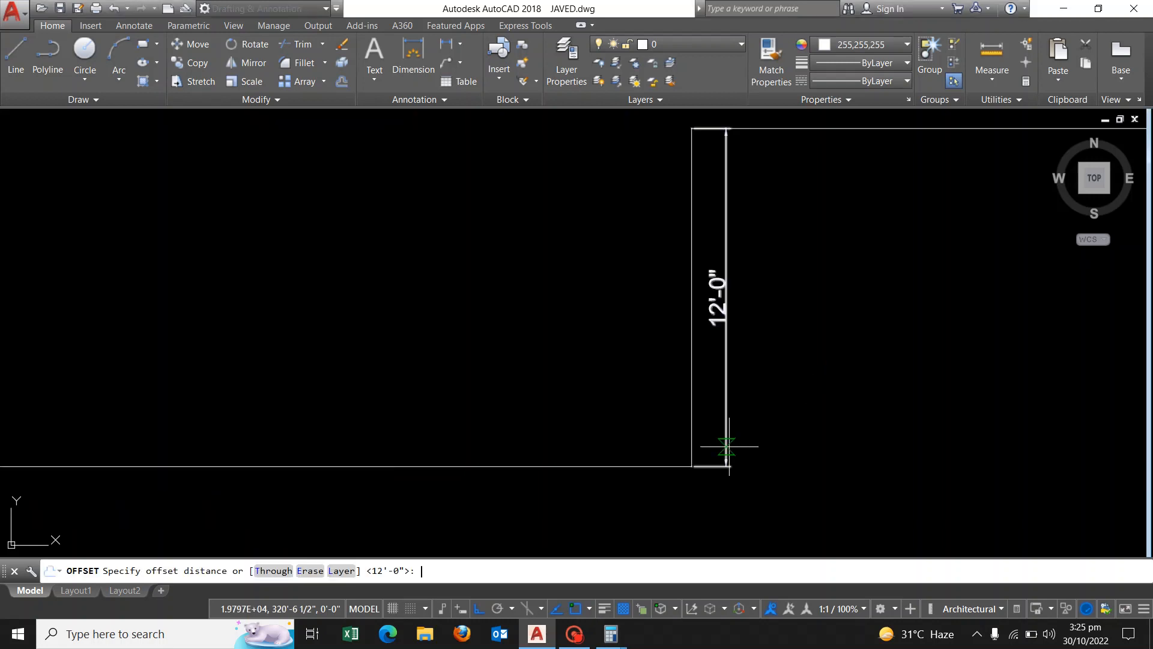
{"action": "type", "text": "17."}
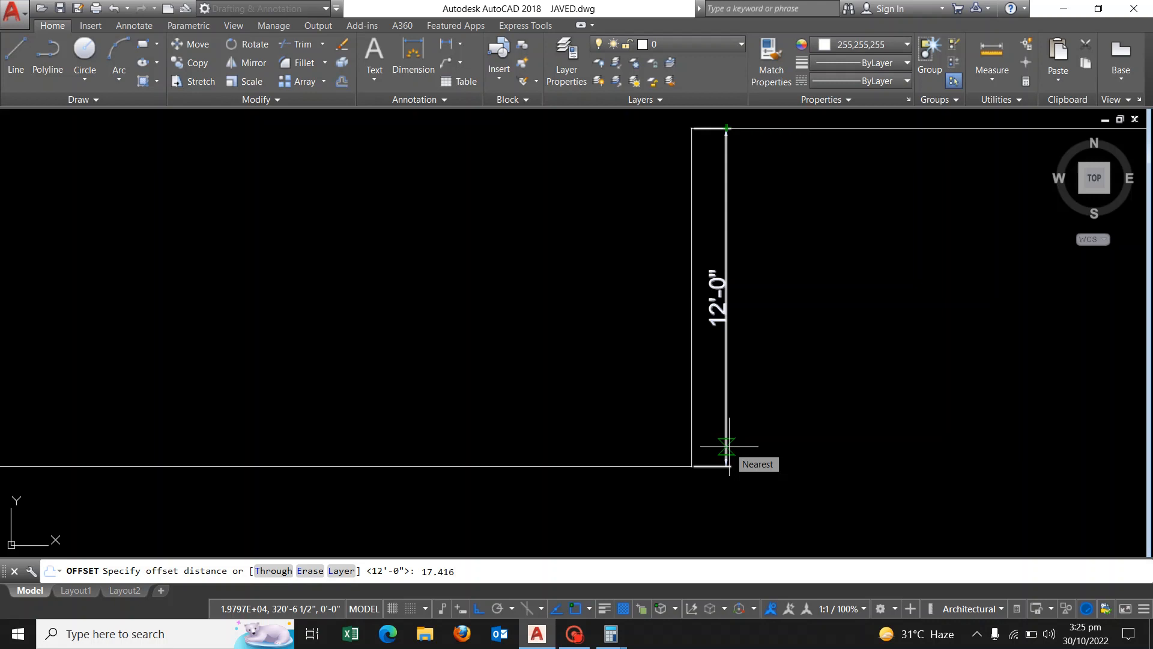
{"action": "type", "text": "416"}
{"action": "key", "text": "Return"}
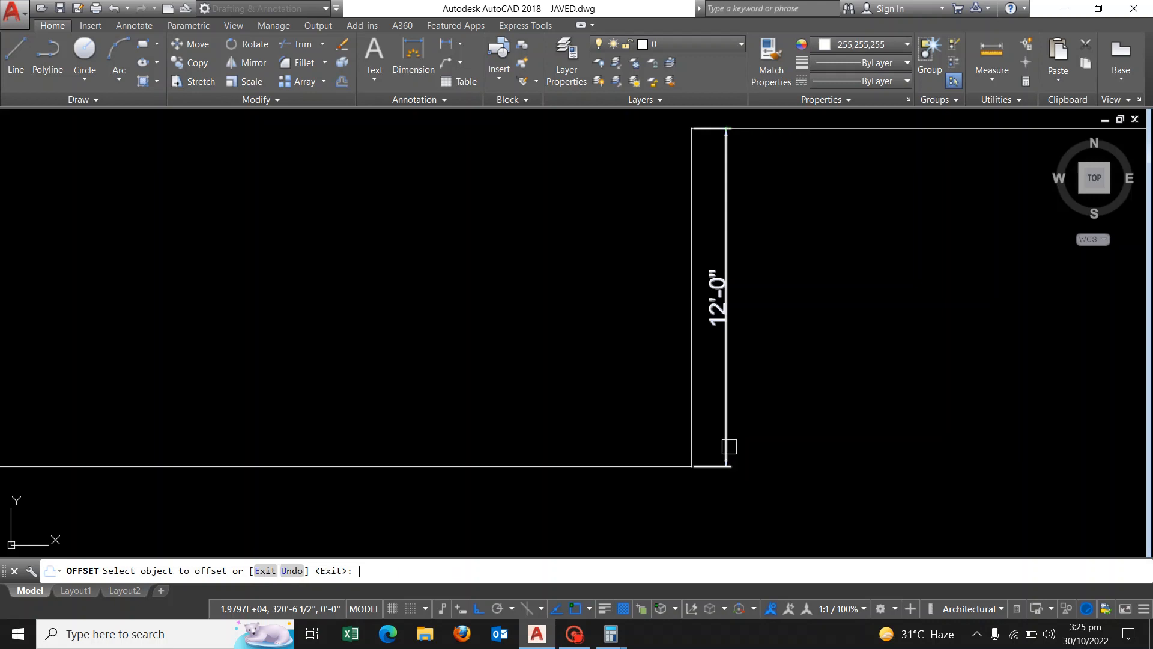
{"action": "left_click", "coordinate": [693, 402]}
{"action": "key", "text": "Return"}
- Add a linear dimension between the lower ends of the two vertical lines, placed below the lower horizontal line
{"action": "left_click", "coordinate": [413, 54]}
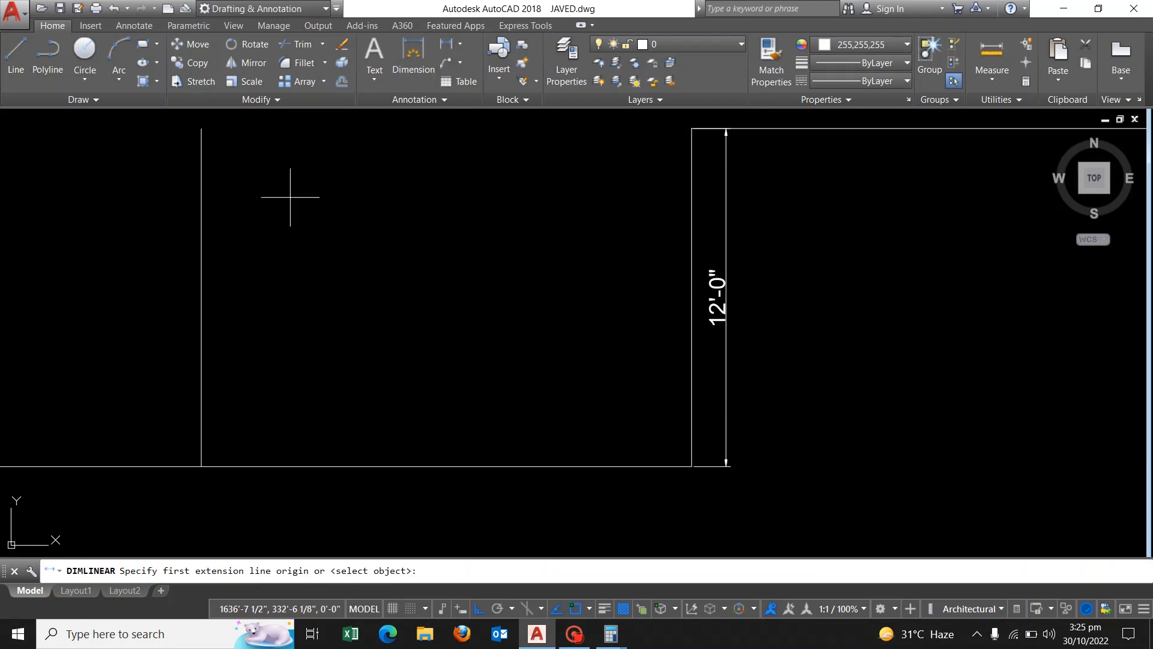
{"action": "left_click", "coordinate": [201, 465]}
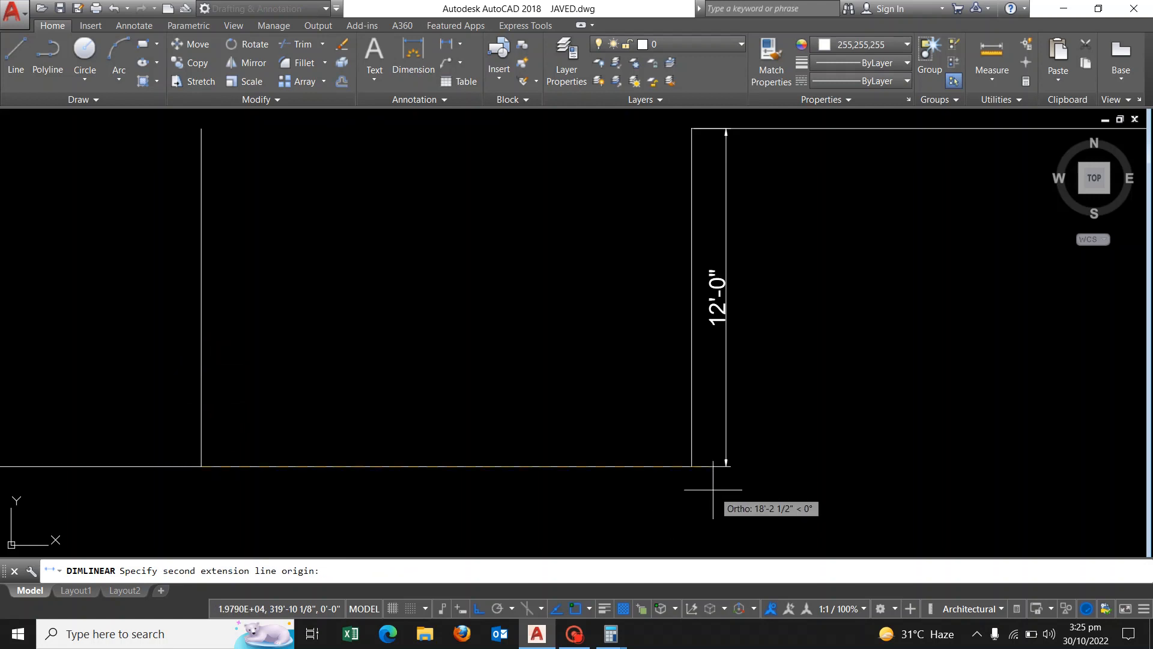
{"action": "left_click", "coordinate": [691, 466]}
{"action": "left_click", "coordinate": [665, 506]}
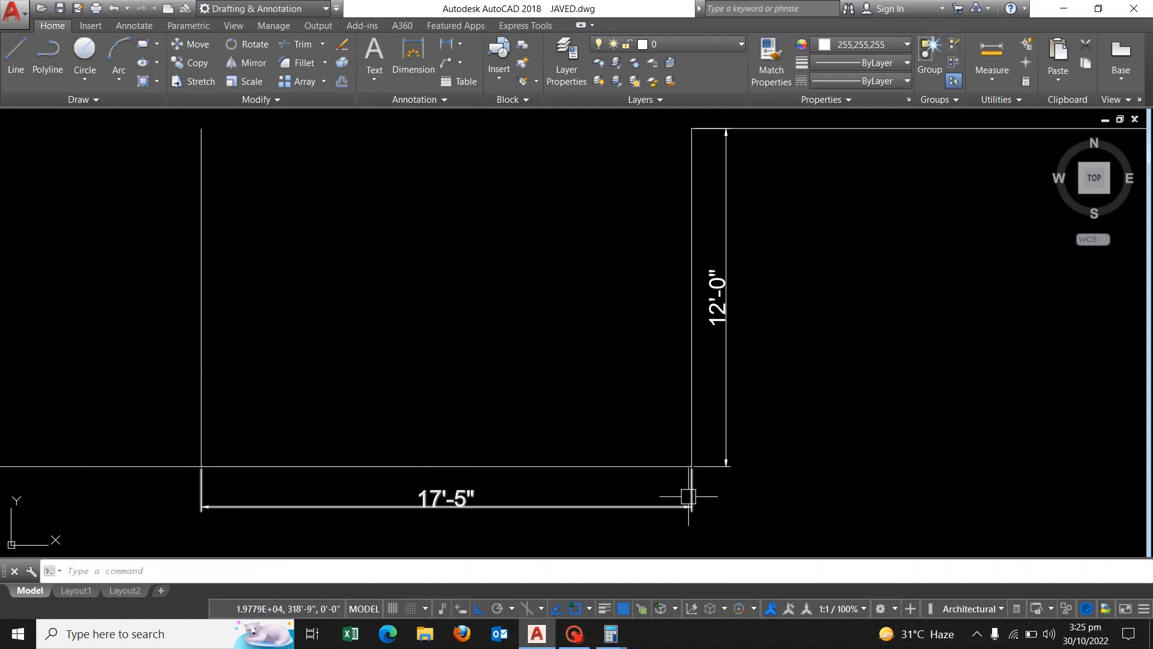
{"action": "middle_click_drag", "start_coordinate": [788, 341], "coordinate": [789, 356]}
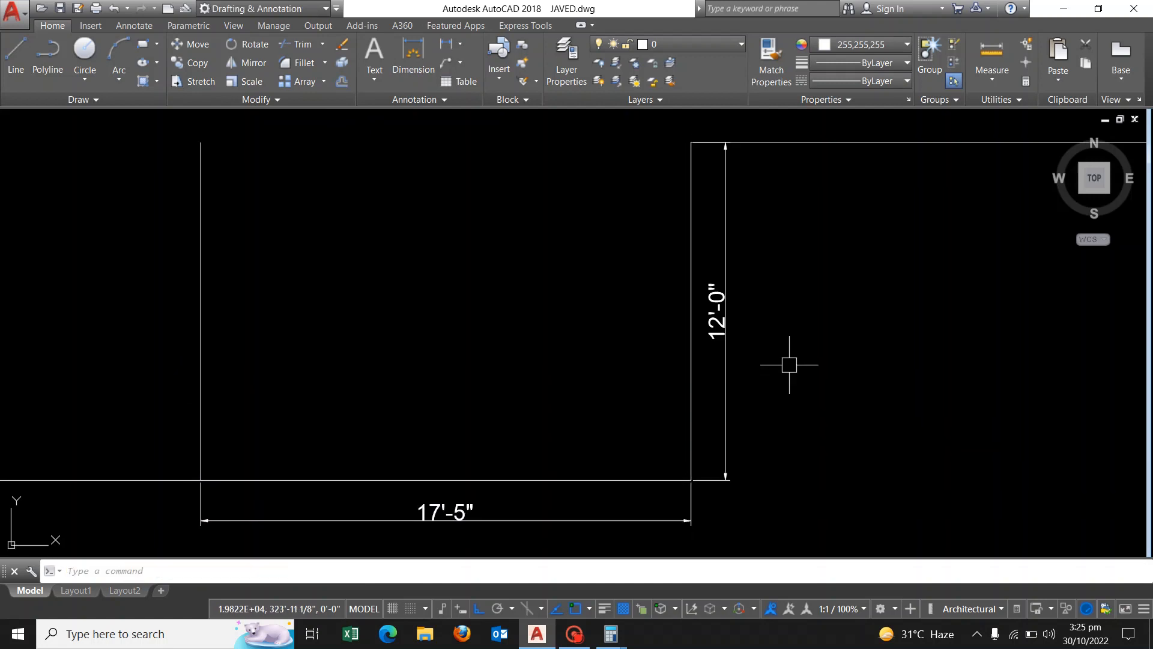
- Delete the vertical line above the left end of the 17'-5" dimension
{"action": "scroll", "coordinate": [790, 354], "scroll_direction": "down", "scroll_amount": 1}
{"action": "scroll", "coordinate": [409, 459], "scroll_direction": "up", "scroll_amount": 1}
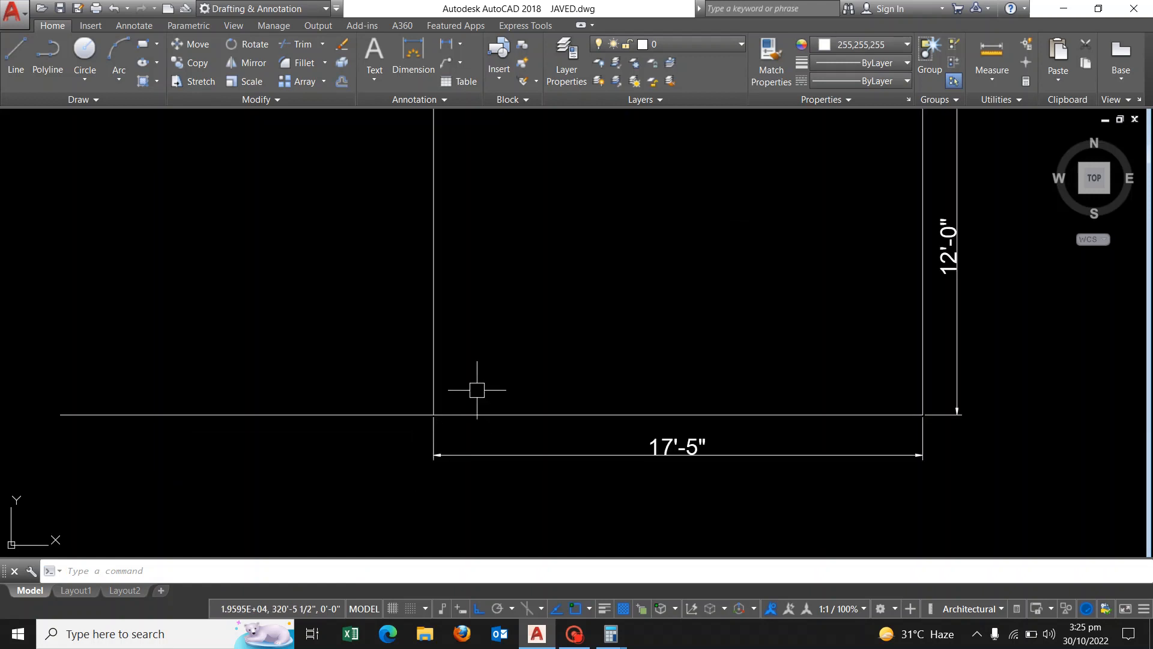
{"action": "left_click", "coordinate": [437, 361]}
{"action": "key", "text": "Delete"}
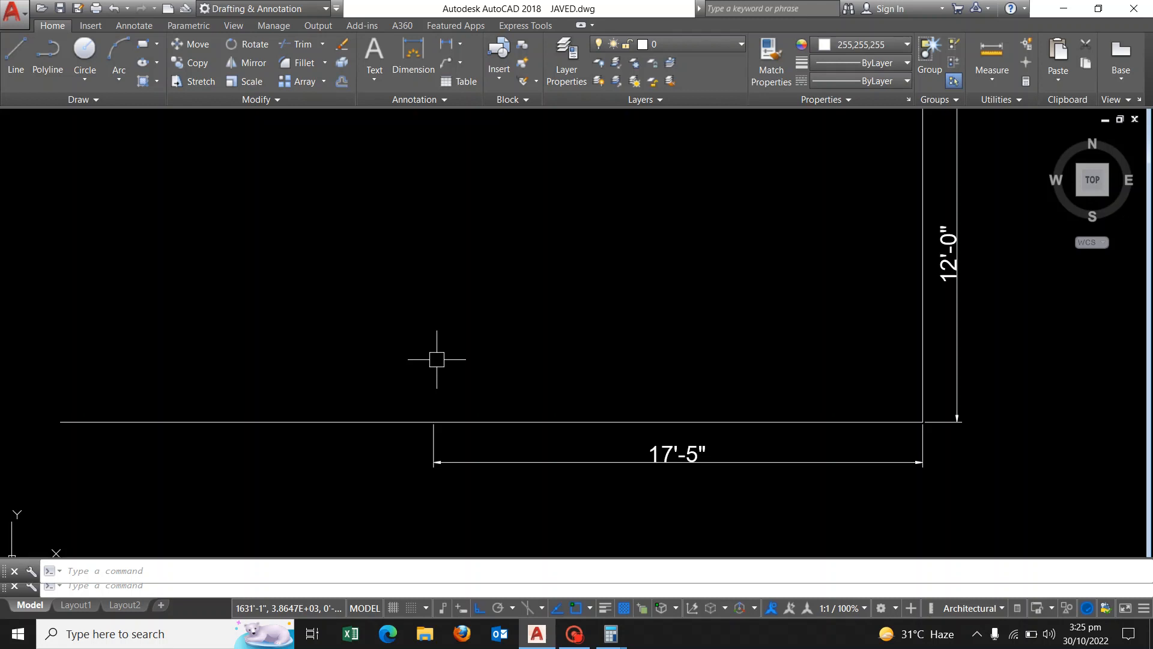
- Draw two connected steps upward from the left end of the 17'-5" run, using 7.2" risers and 11" treads
{"action": "type", "text": "l"}
{"action": "key", "text": "Return"}
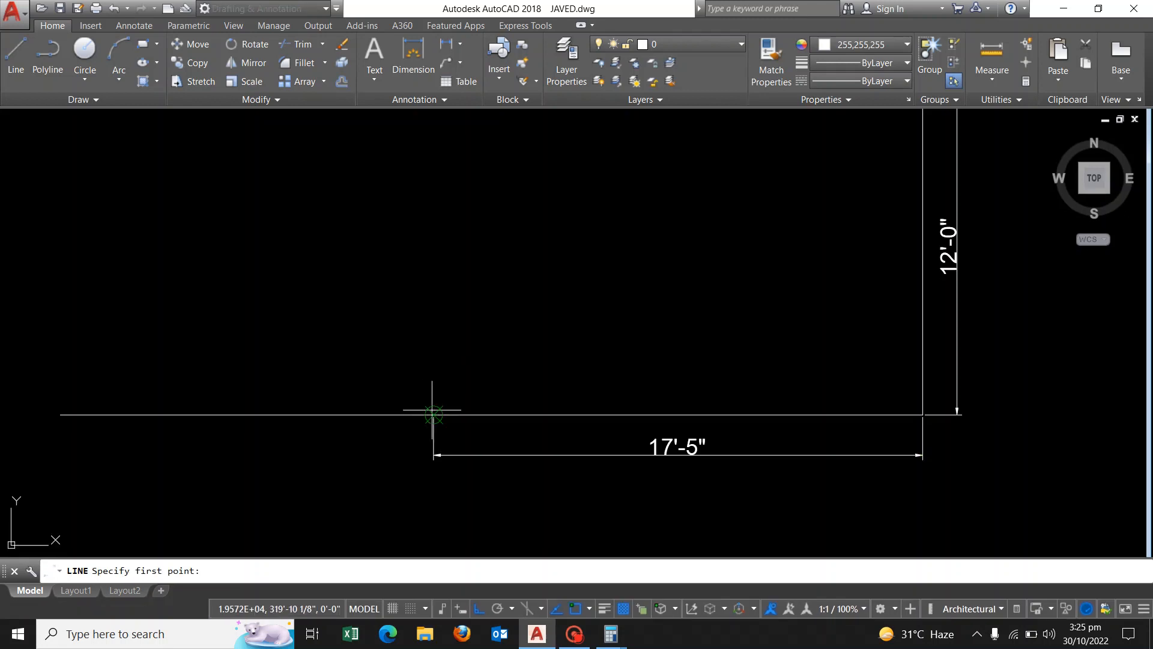
{"action": "left_click", "coordinate": [433, 414]}
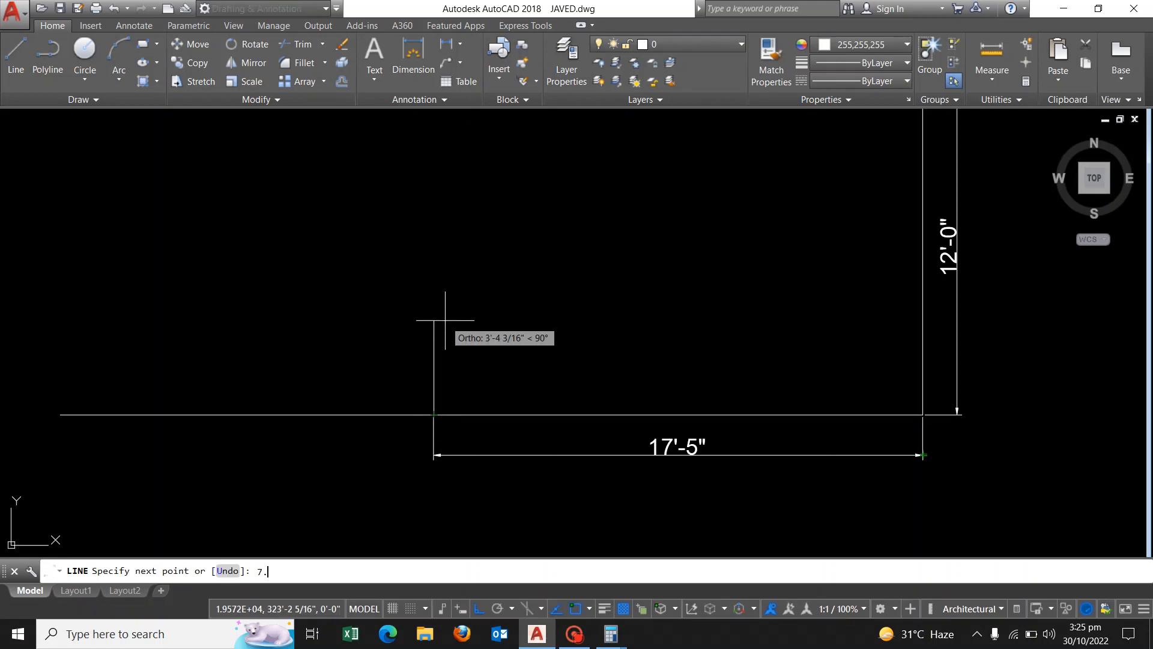
{"action": "key", "text": "Return"}
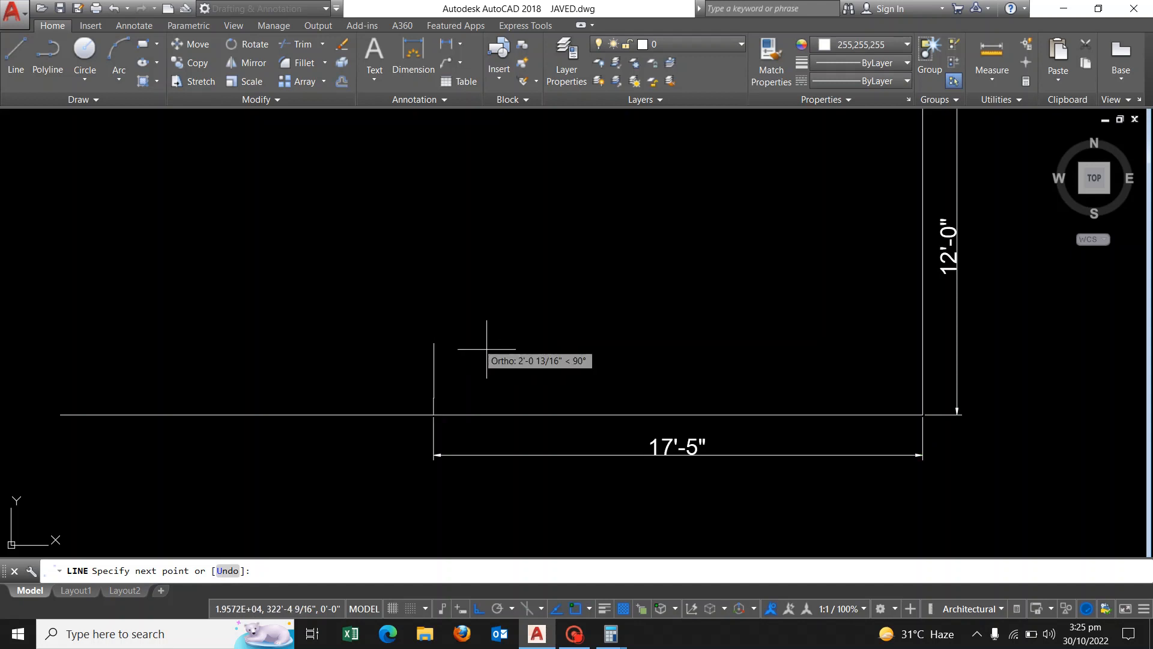
{"action": "type", "text": "11"}
{"action": "key", "text": "Return"}
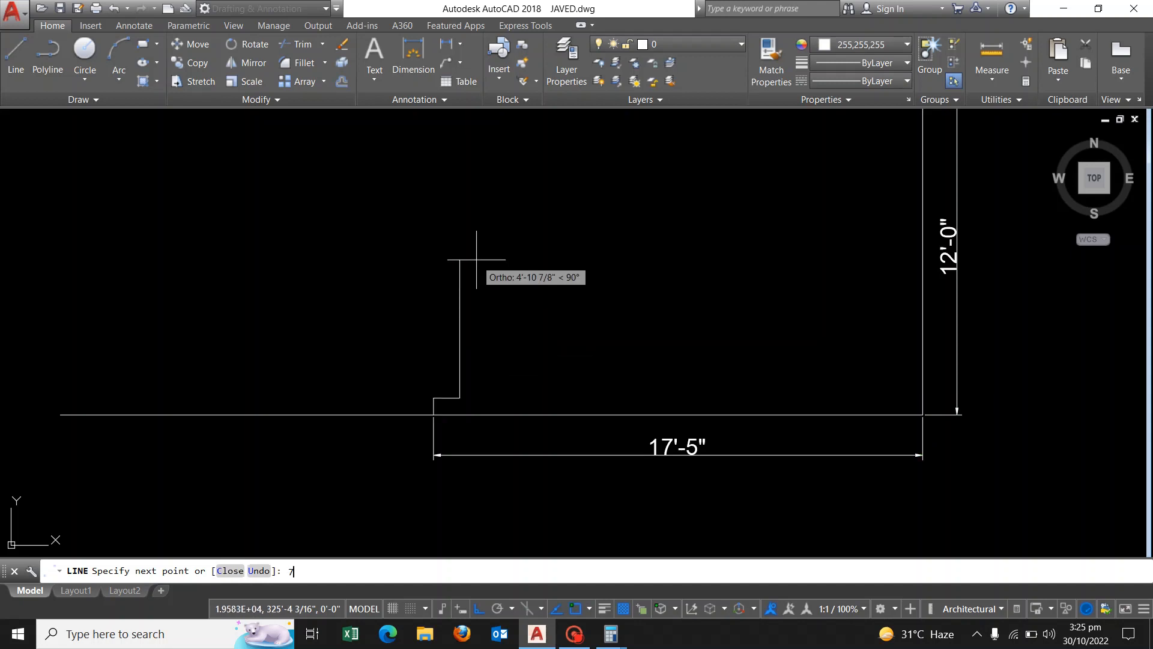
{"action": "type", "text": "7.2"}
{"action": "key", "text": "Return"}
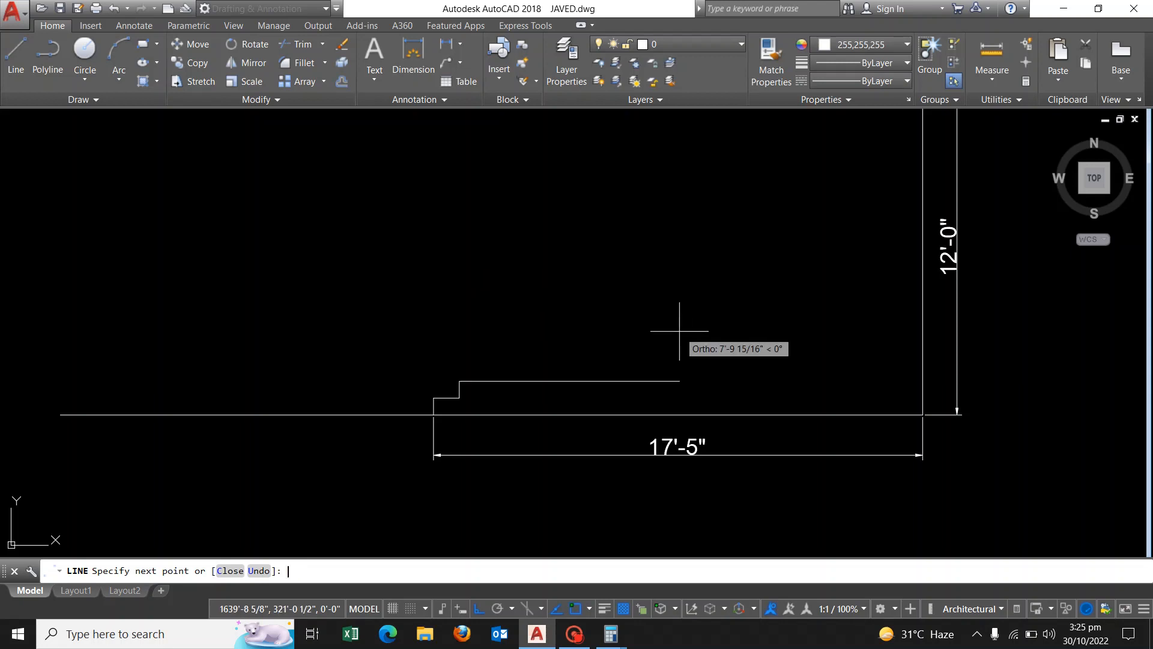
{"action": "key", "text": "Return"}
{"action": "key", "text": "Escape"}
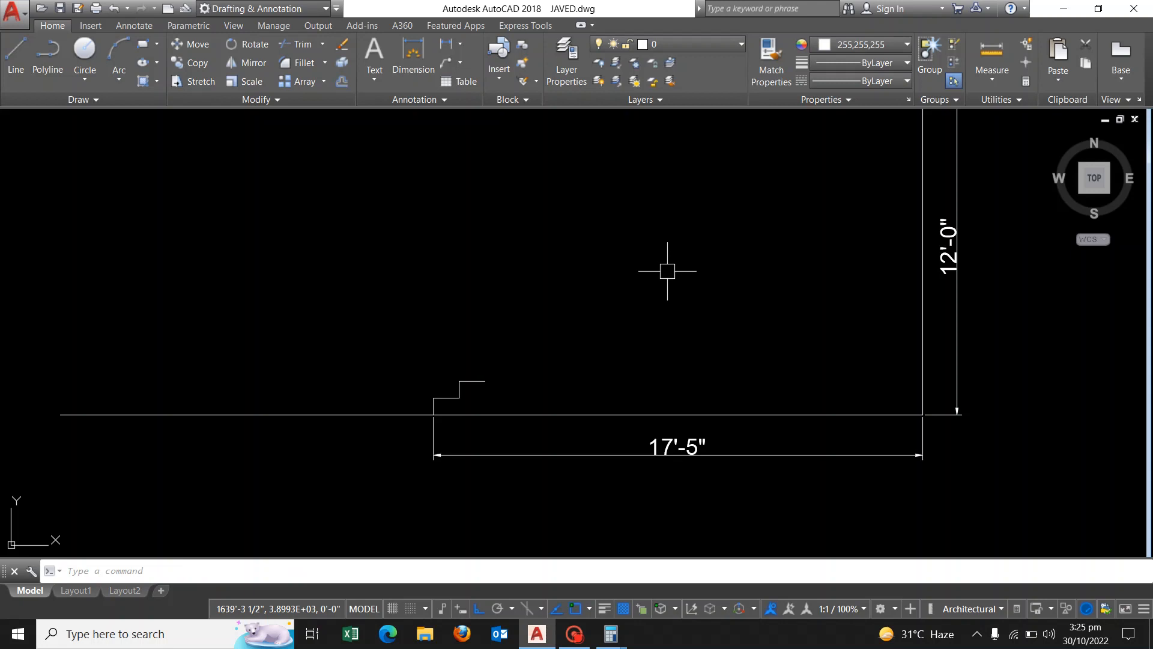
- Copy the two-step profile from its lower corner repeatedly onto the end of each last tread, up past the upper floor line
{"action": "type", "text": "ct o"}
{"action": "key", "text": "Return"}
{"action": "left_click", "coordinate": [255, 286]}
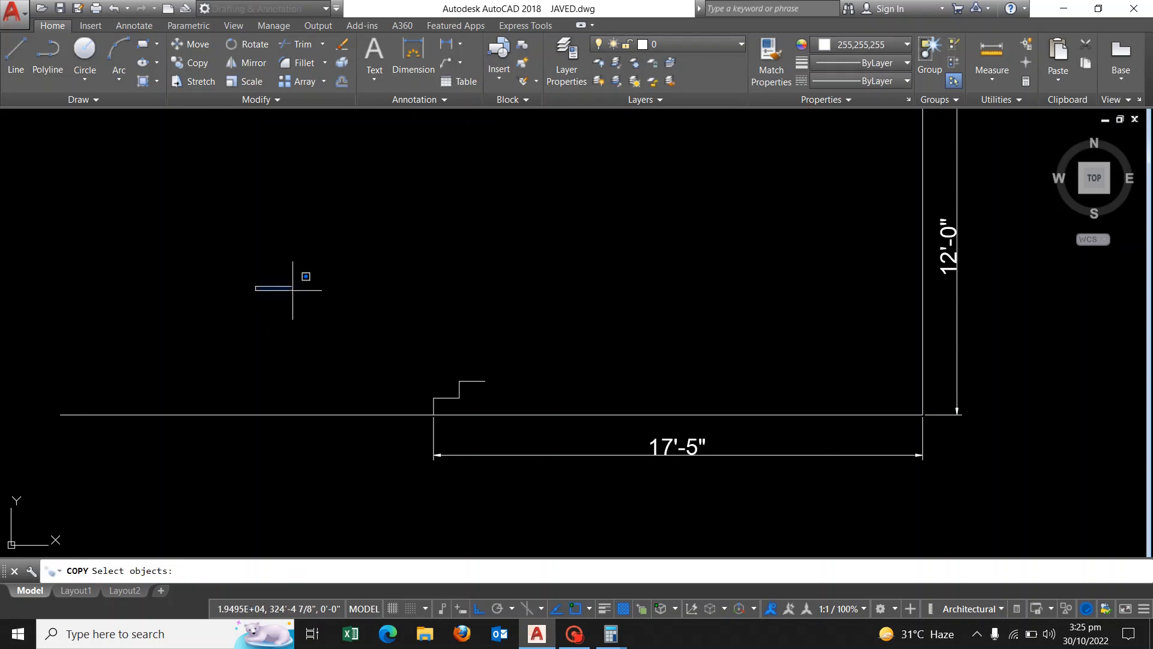
{"action": "left_click", "coordinate": [601, 453]}
{"action": "scroll", "coordinate": [488, 410], "scroll_direction": "up", "scroll_amount": 6}
{"action": "key", "text": "Return"}
{"action": "scroll", "coordinate": [523, 517], "scroll_direction": "up", "scroll_amount": 2}
{"action": "middle_click_drag", "start_coordinate": [561, 515], "coordinate": [474, 315]}
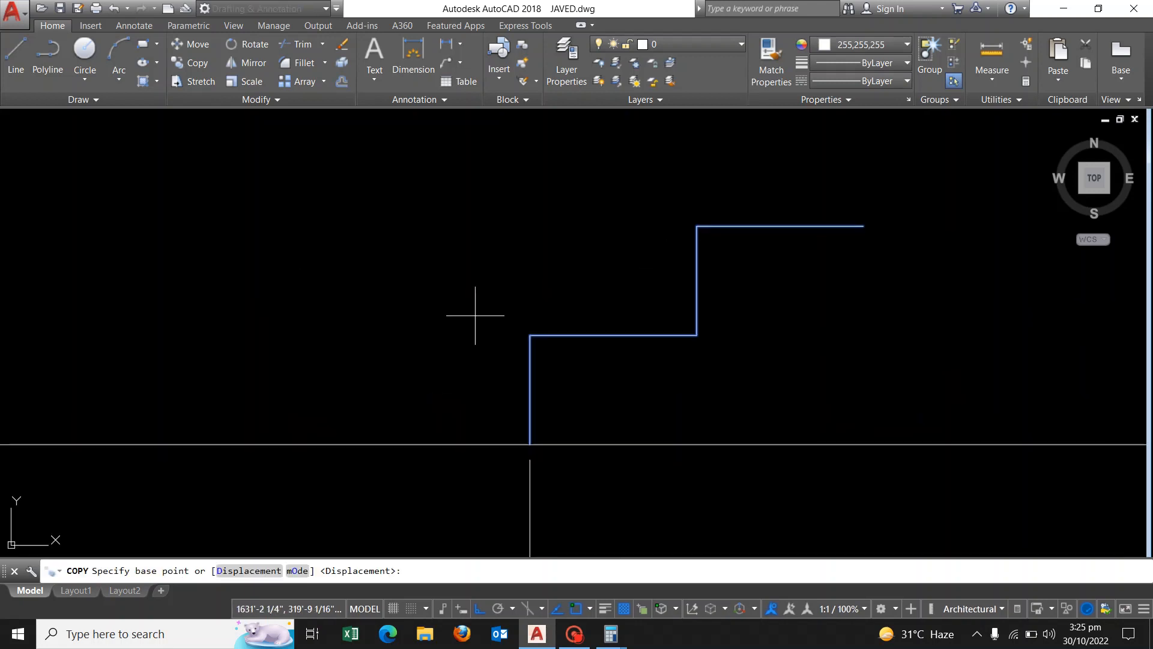
{"action": "left_click", "coordinate": [530, 445]}
{"action": "scroll", "coordinate": [690, 325], "scroll_direction": "down", "scroll_amount": 5}
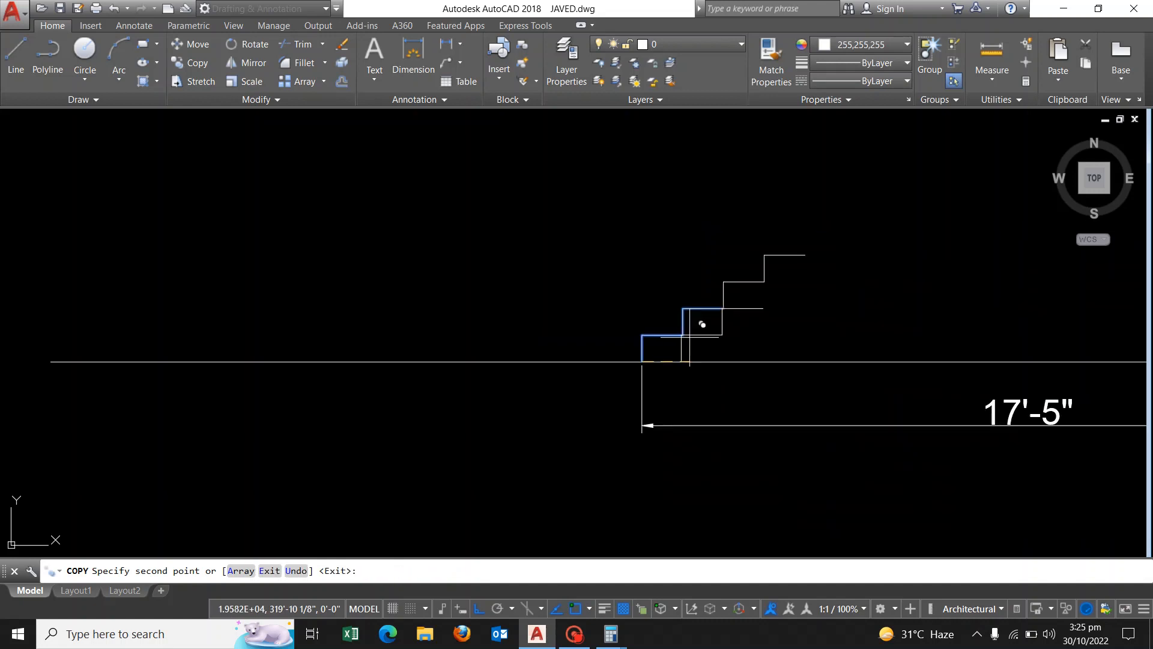
{"action": "left_click", "coordinate": [805, 255]}
{"action": "middle_click_drag", "start_coordinate": [817, 246], "coordinate": [545, 320]}
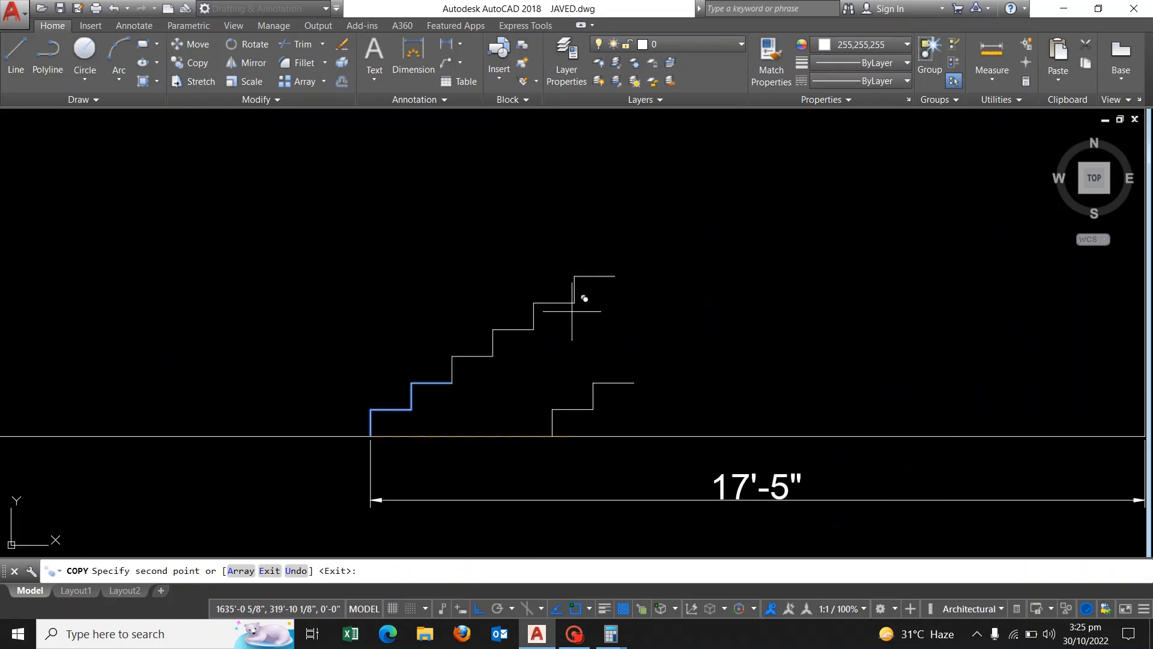
{"action": "left_click", "coordinate": [615, 275]}
{"action": "scroll", "coordinate": [617, 280], "scroll_direction": "down", "scroll_amount": 1}
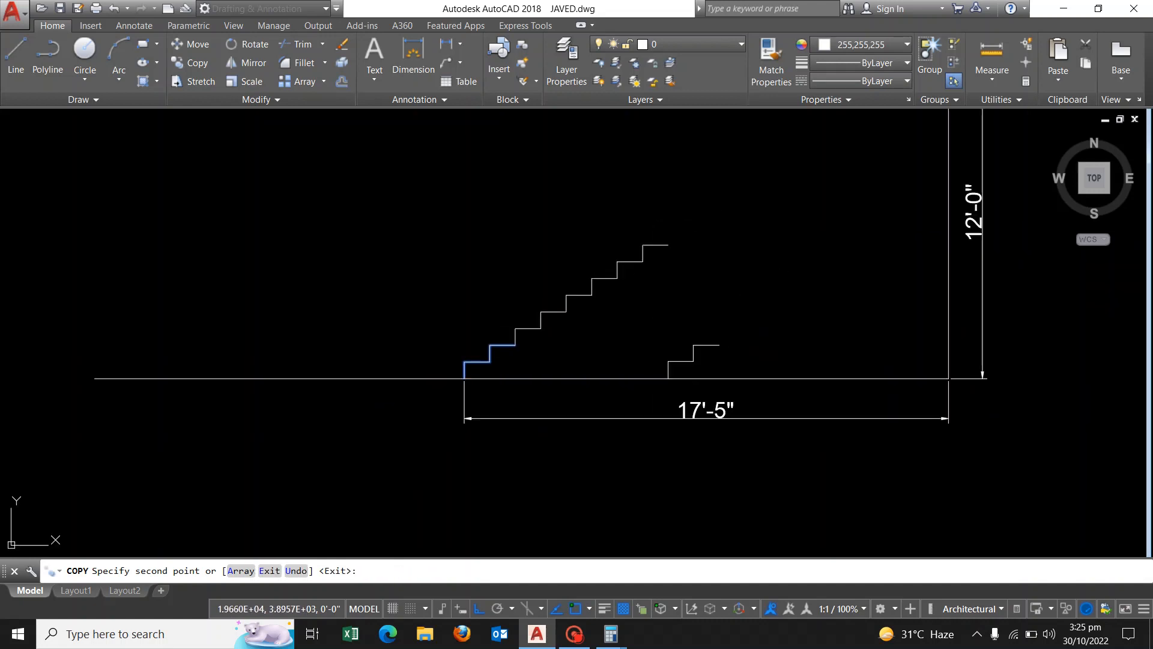
{"action": "middle_click_drag", "start_coordinate": [669, 245], "coordinate": [503, 340]}
{"action": "left_click", "coordinate": [555, 307]}
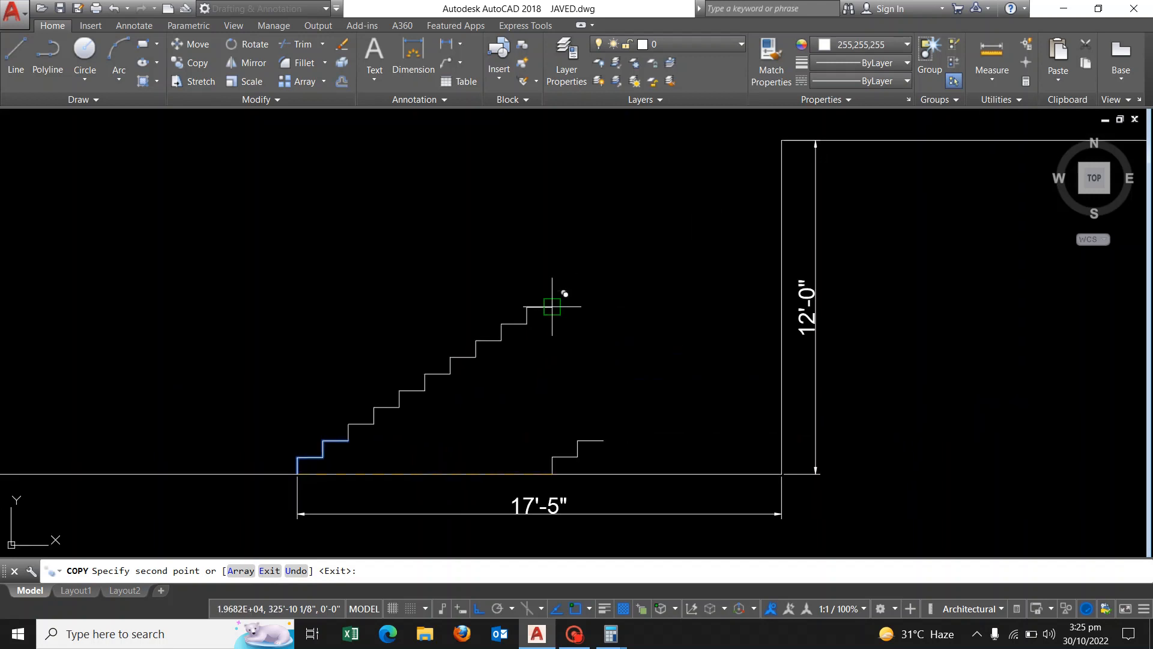
{"action": "left_click", "coordinate": [604, 271]}
{"action": "left_click", "coordinate": [655, 241]}
{"action": "left_click", "coordinate": [706, 206]}
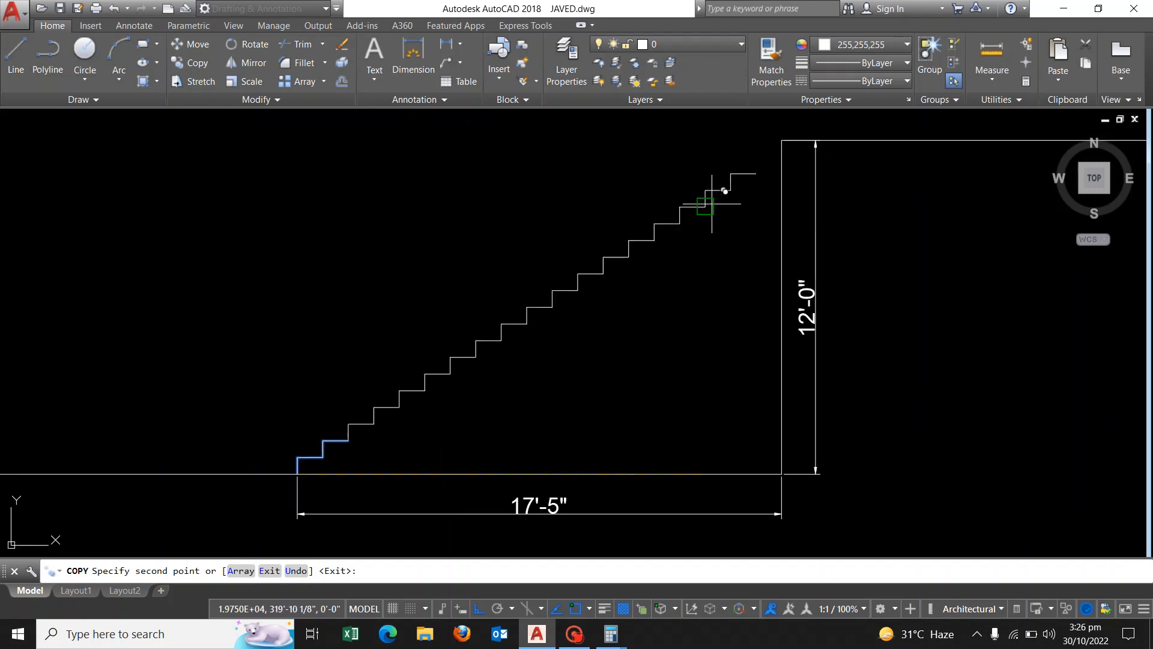
{"action": "left_click", "coordinate": [757, 173]}
{"action": "key", "text": "Return"}
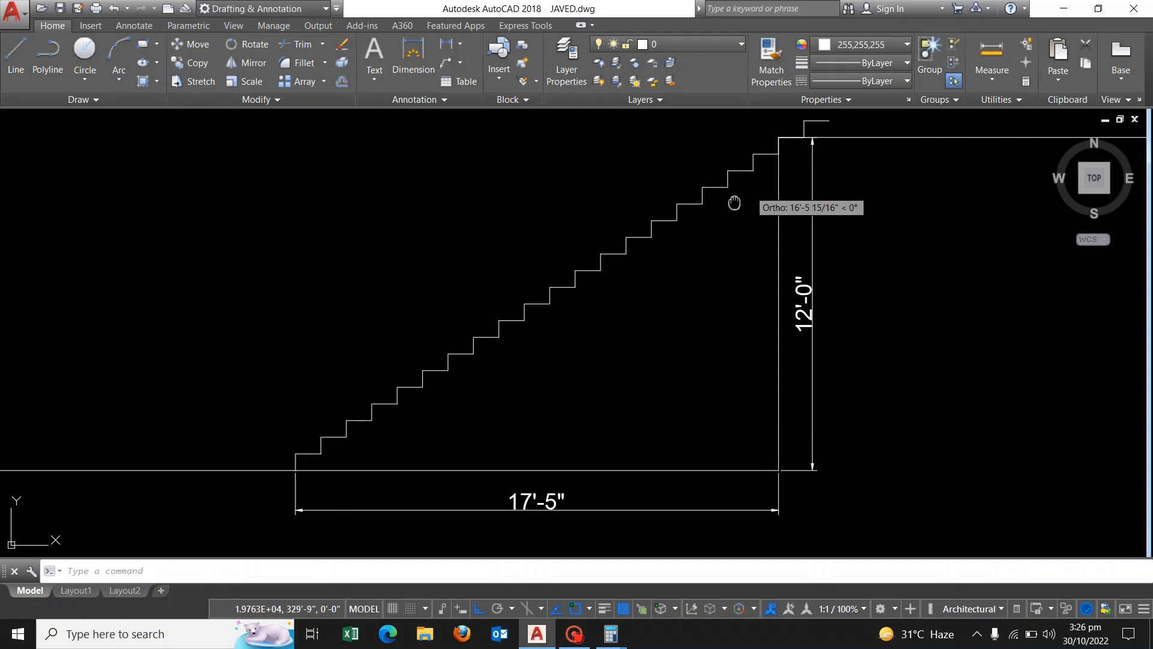
- Erase the extra tread and riser projecting above the upper floor line
{"action": "middle_click_drag", "start_coordinate": [813, 136], "coordinate": [723, 200]}
{"action": "type", "text": "e"}
{"action": "key", "text": "Return"}
{"action": "left_click", "coordinate": [700, 154]}
{"action": "left_click", "coordinate": [753, 201]}
{"action": "key", "text": "Return"}
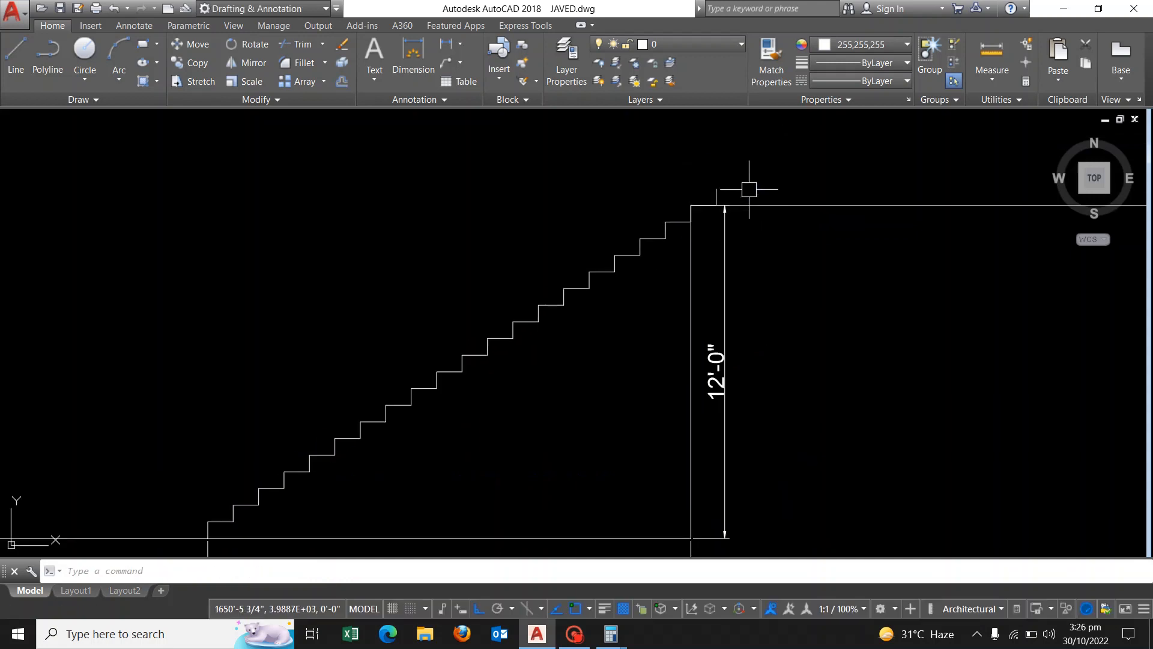
{"action": "key", "text": "Return"}
{"action": "left_click", "coordinate": [716, 188]}
{"action": "key", "text": "Return"}
{"action": "scroll", "coordinate": [716, 188], "scroll_direction": "down", "scroll_amount": 3}
{"action": "scroll", "coordinate": [414, 384], "scroll_direction": "up", "scroll_amount": 3}
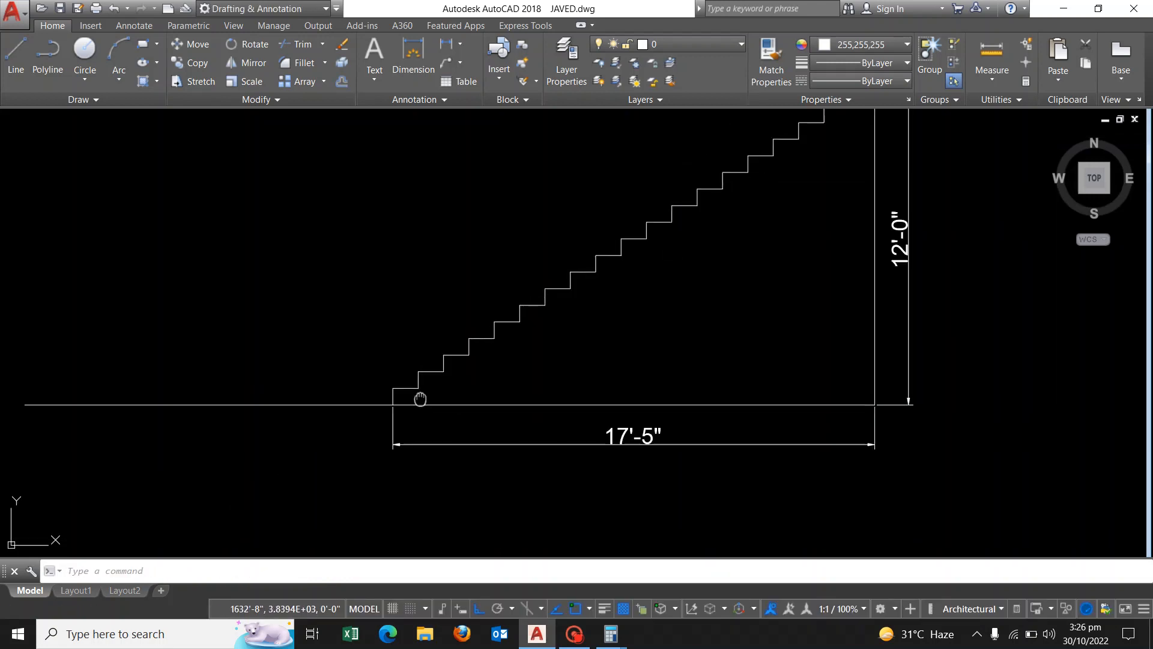
{"action": "scroll", "coordinate": [381, 402], "scroll_direction": "up", "scroll_amount": 3}
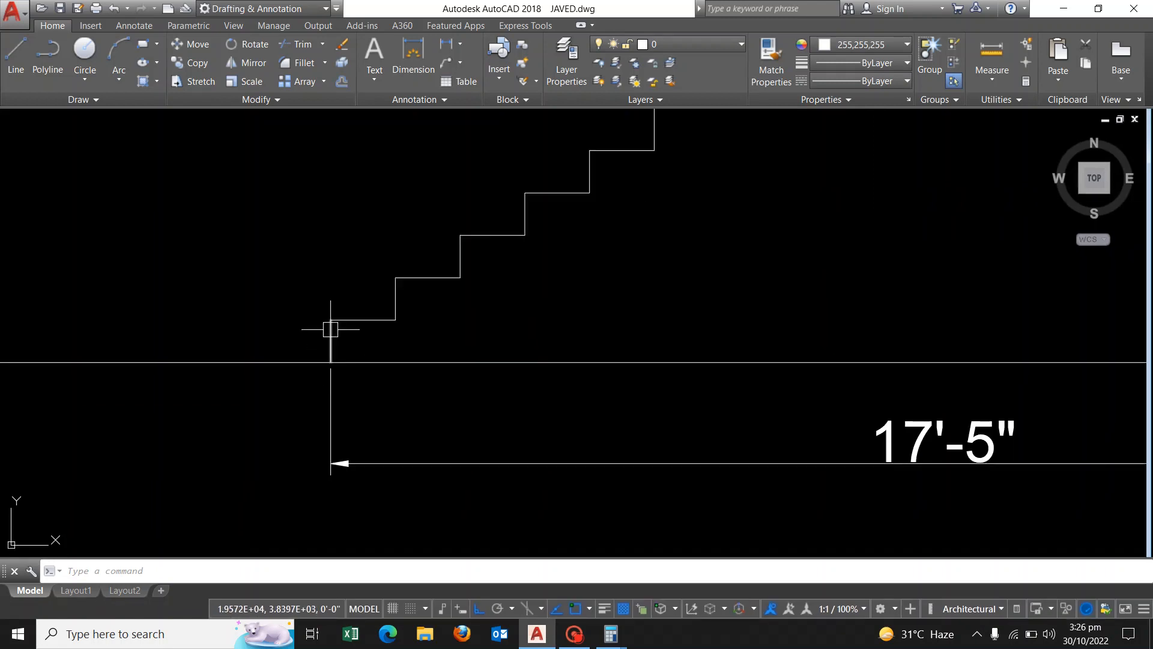
{"action": "left_click", "coordinate": [447, 53]}
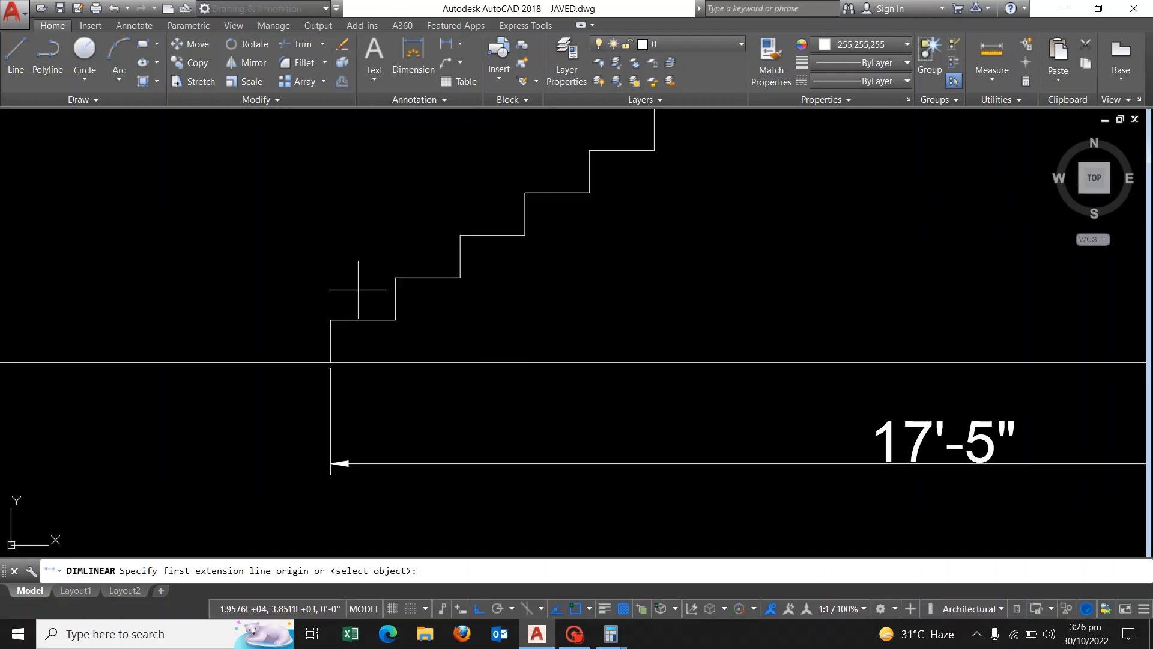
{"action": "left_click", "coordinate": [331, 362]}
{"action": "left_click", "coordinate": [331, 320]}
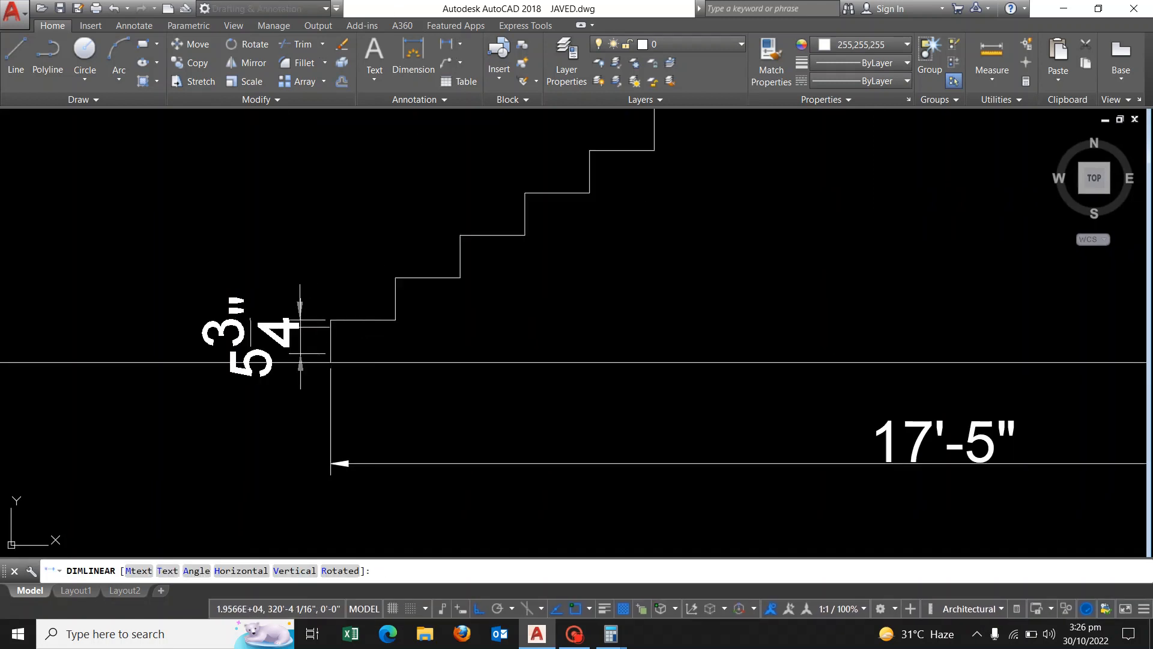
{"action": "left_click", "coordinate": [322, 361]}
- Add a vertical linear dimension to the first riser, placed to its left
{"action": "key", "text": "Return"}
{"action": "scroll", "coordinate": [333, 375], "scroll_direction": "up", "scroll_amount": 3}
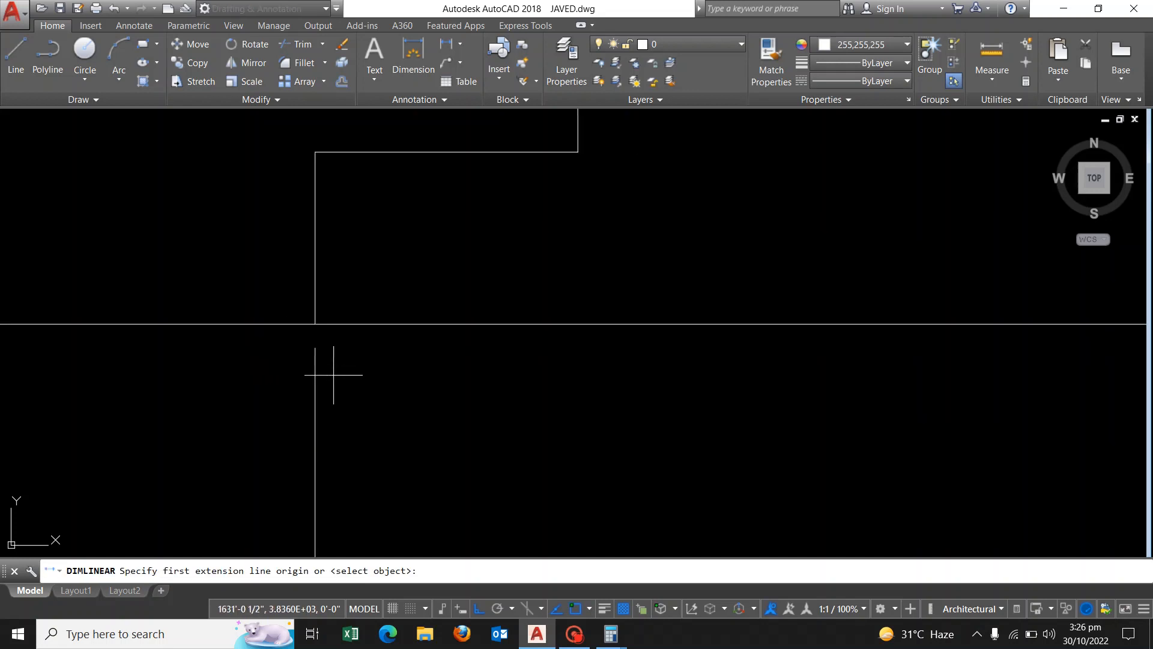
{"action": "left_click", "coordinate": [314, 323]}
{"action": "left_click", "coordinate": [314, 152]}
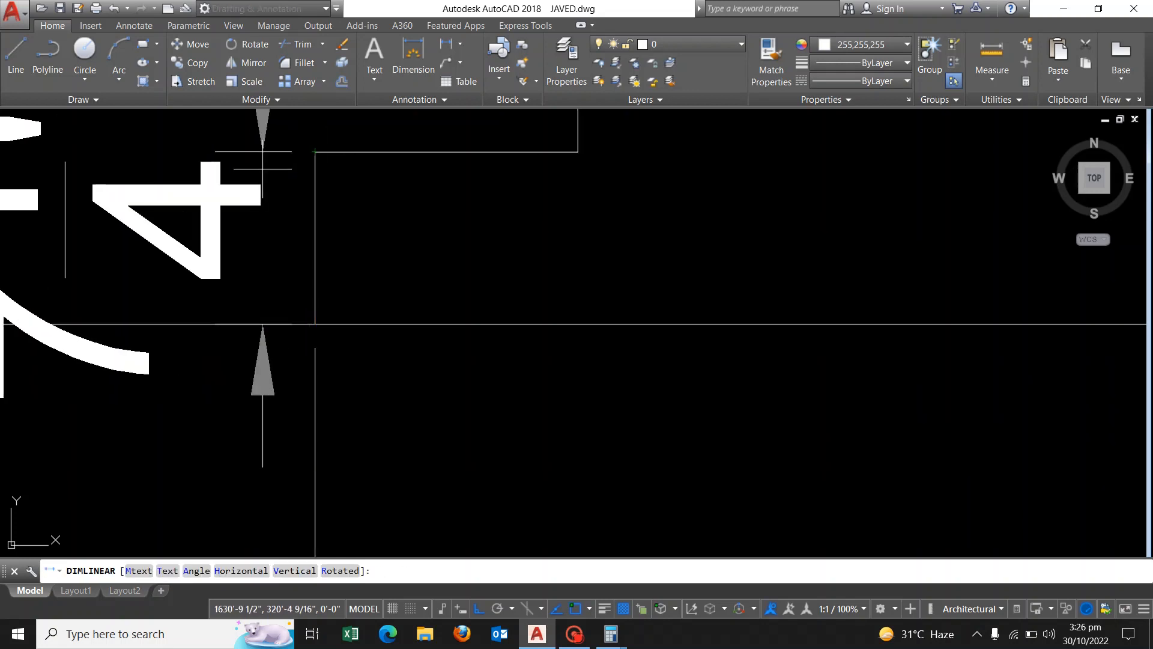
{"action": "scroll", "coordinate": [262, 169], "scroll_direction": "down", "scroll_amount": 3}
{"action": "left_click", "coordinate": [304, 192]}
- Add a horizontal linear dimension to the second tread, placed just above it
{"action": "scroll", "coordinate": [334, 225], "scroll_direction": "up", "scroll_amount": 2}
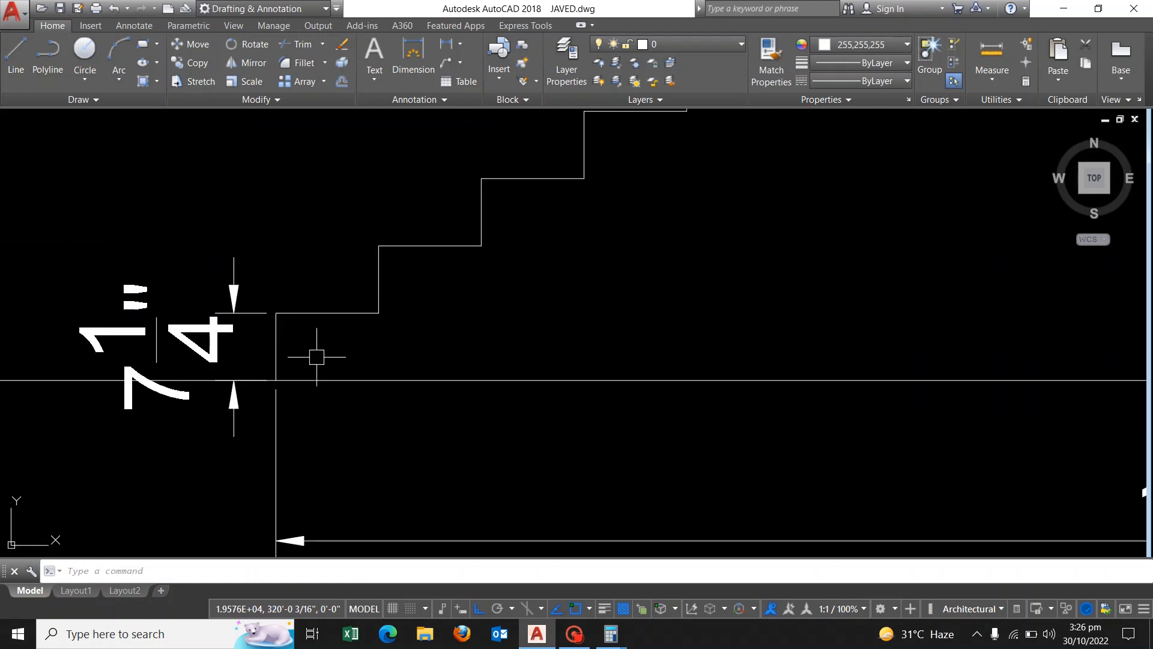
{"action": "key", "text": "Return"}
{"action": "left_click", "coordinate": [379, 245]}
{"action": "left_click", "coordinate": [481, 245]}
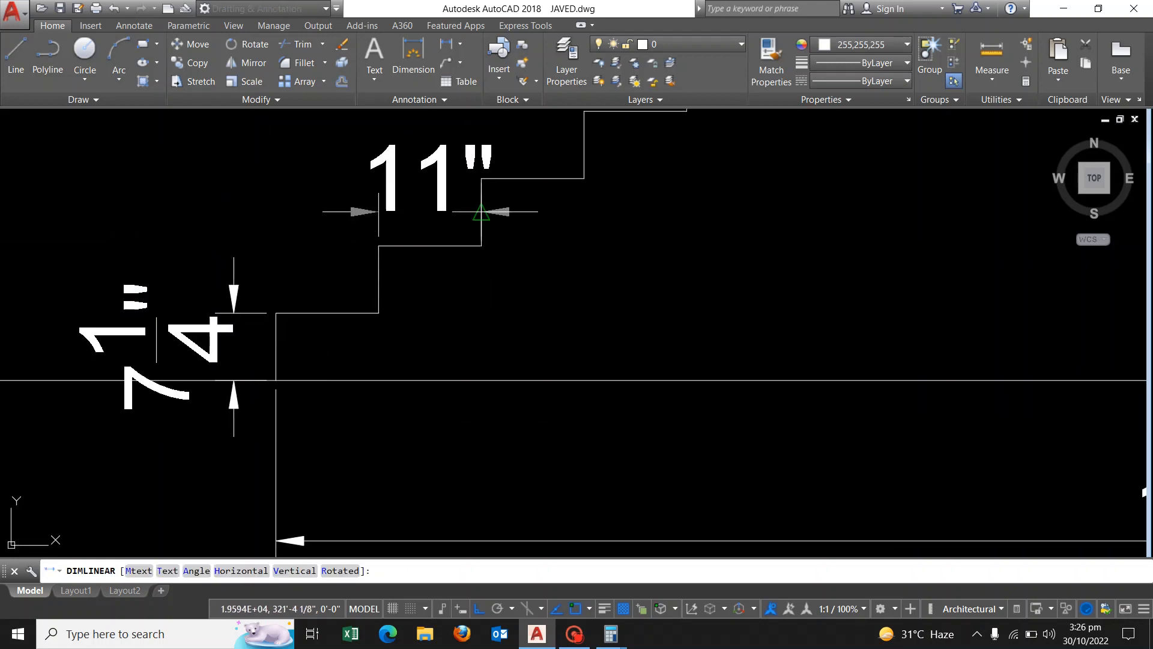
{"action": "left_click", "coordinate": [481, 212]}
- Examine the finished flight from the first riser to the upper floor, following its treads and risers
{"action": "scroll", "coordinate": [477, 289], "scroll_direction": "down", "scroll_amount": 3}
{"action": "scroll", "coordinate": [228, 355], "scroll_direction": "up", "scroll_amount": 3}
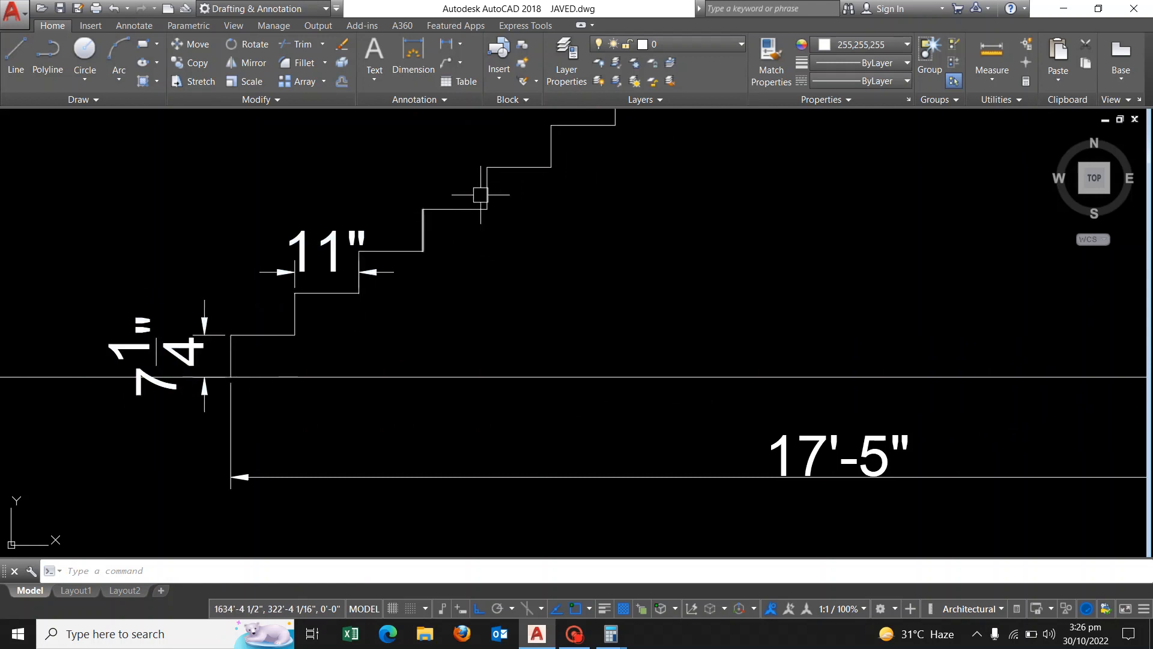
{"action": "mouse_move", "coordinate": [551, 156]}
{"action": "middle_mouse_down"}
{"action": "mouse_move", "coordinate": [420, 258]}
{"action": "mouse_move", "coordinate": [346, 342]}
{"action": "middle_mouse_up"}
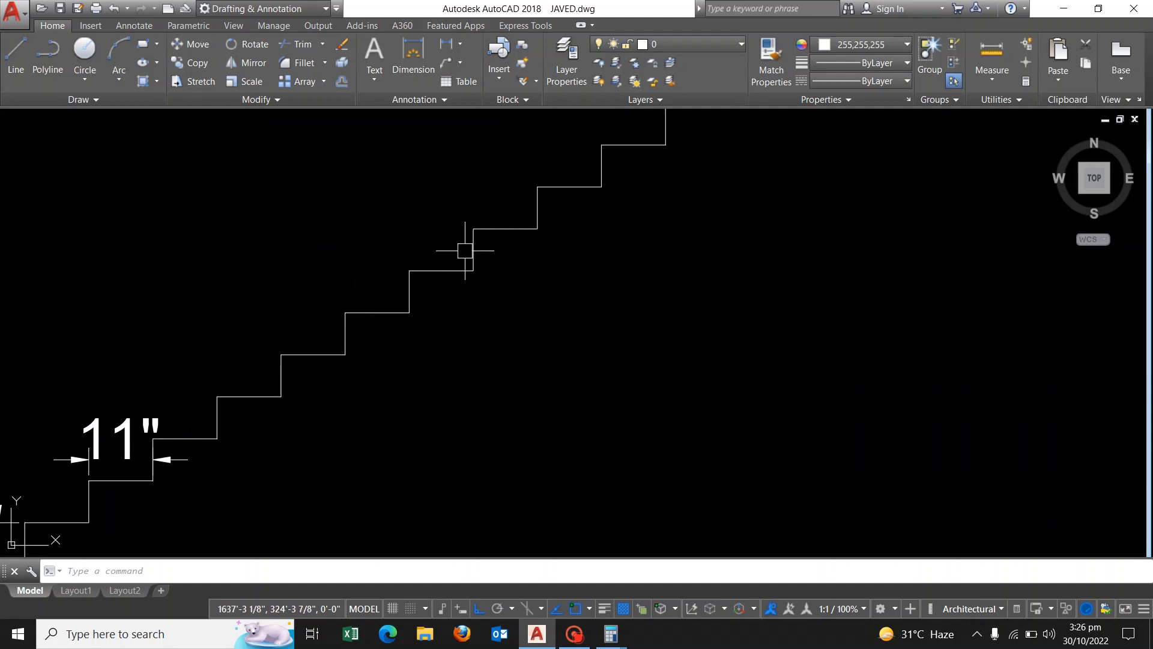
{"action": "middle_click_drag", "start_coordinate": [624, 160], "coordinate": [514, 246]}
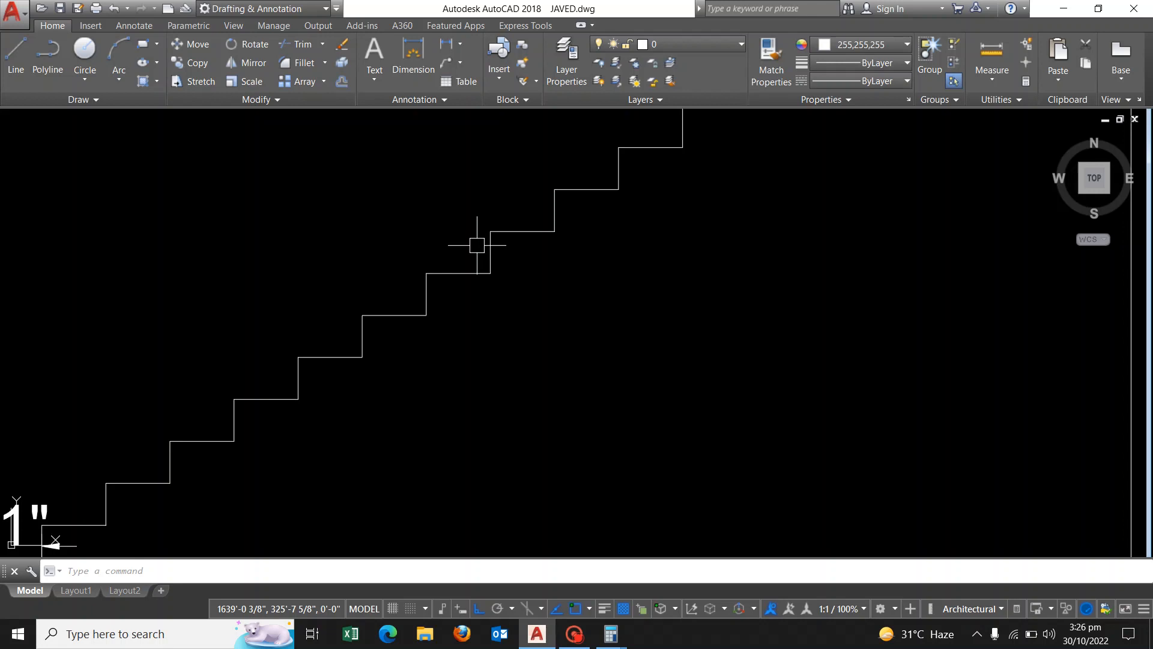
{"action": "scroll", "coordinate": [477, 245], "scroll_direction": "down", "scroll_amount": 3}
{"action": "scroll", "coordinate": [517, 309], "scroll_direction": "up", "scroll_amount": 1}
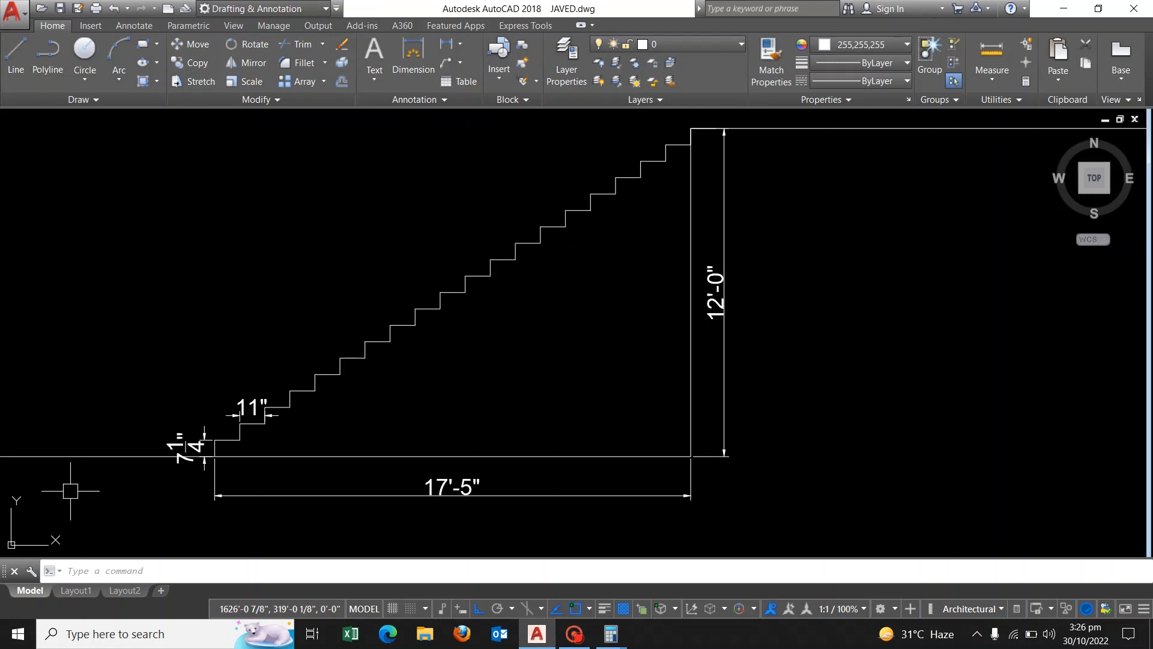
{"action": "scroll", "coordinate": [214, 476], "scroll_direction": "up", "scroll_amount": 4}
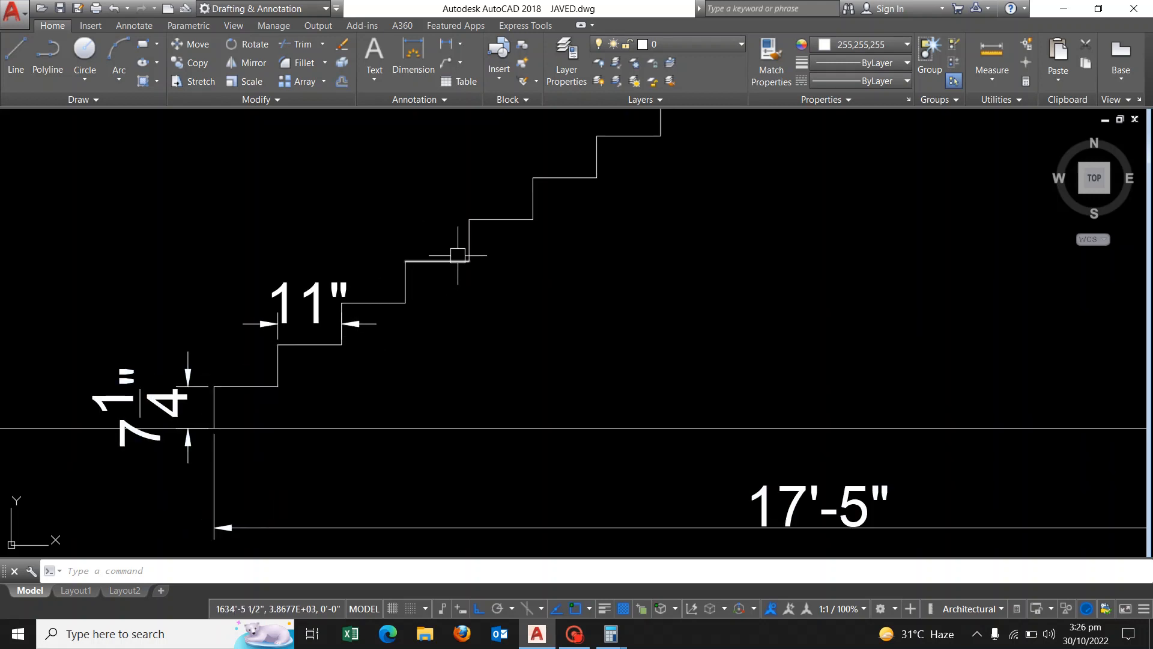
{"action": "middle_click_drag", "start_coordinate": [602, 160], "coordinate": [502, 259]}
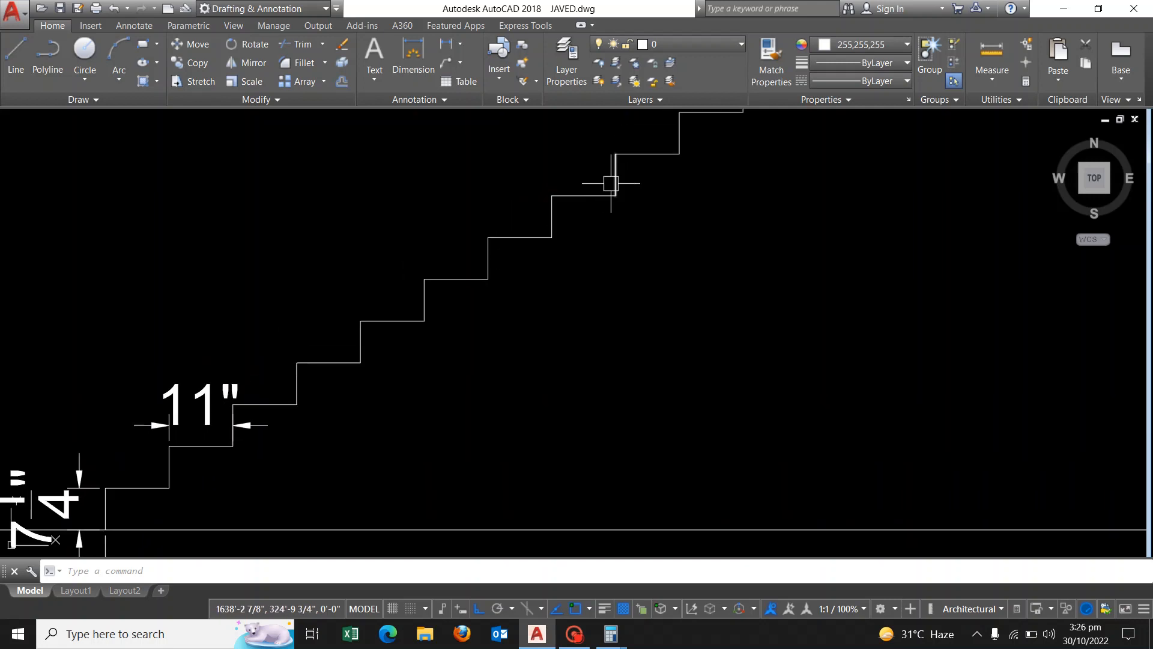
{"action": "mouse_move", "coordinate": [682, 128]}
{"action": "middle_mouse_down"}
{"action": "mouse_move", "coordinate": [547, 264]}
{"action": "mouse_move", "coordinate": [592, 258]}
{"action": "middle_mouse_up"}
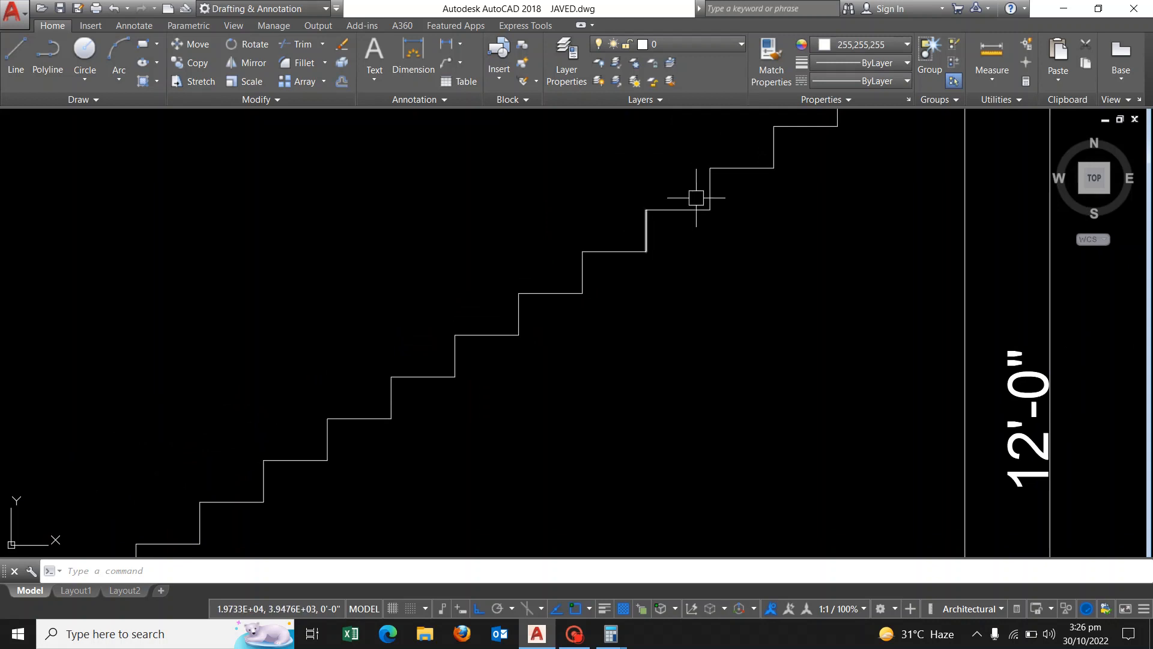
{"action": "scroll", "coordinate": [625, 288], "scroll_direction": "up", "scroll_amount": 2}
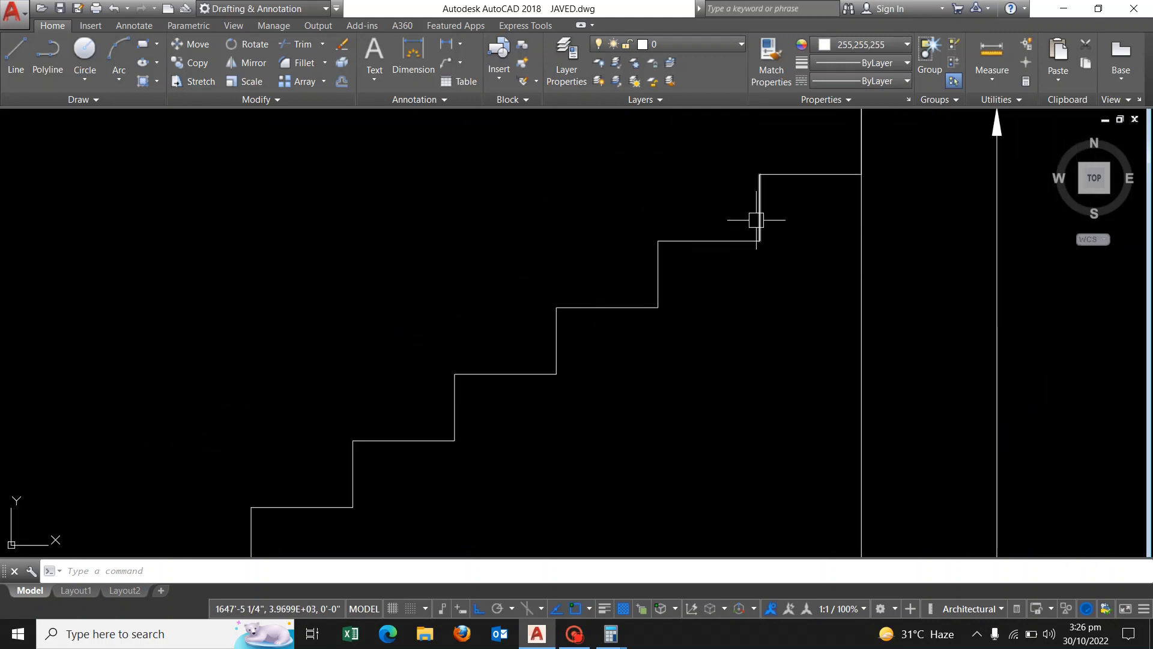
{"action": "middle_click_drag", "start_coordinate": [802, 190], "coordinate": [666, 305]}
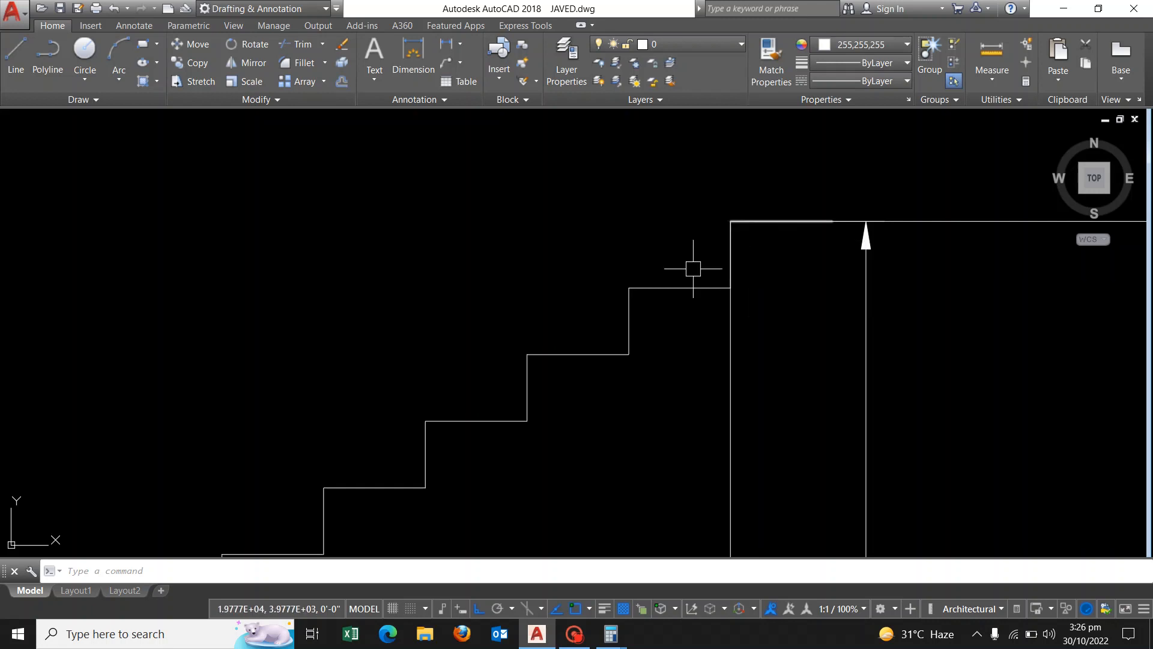
{"action": "middle_click_drag", "start_coordinate": [680, 304], "coordinate": [722, 220]}
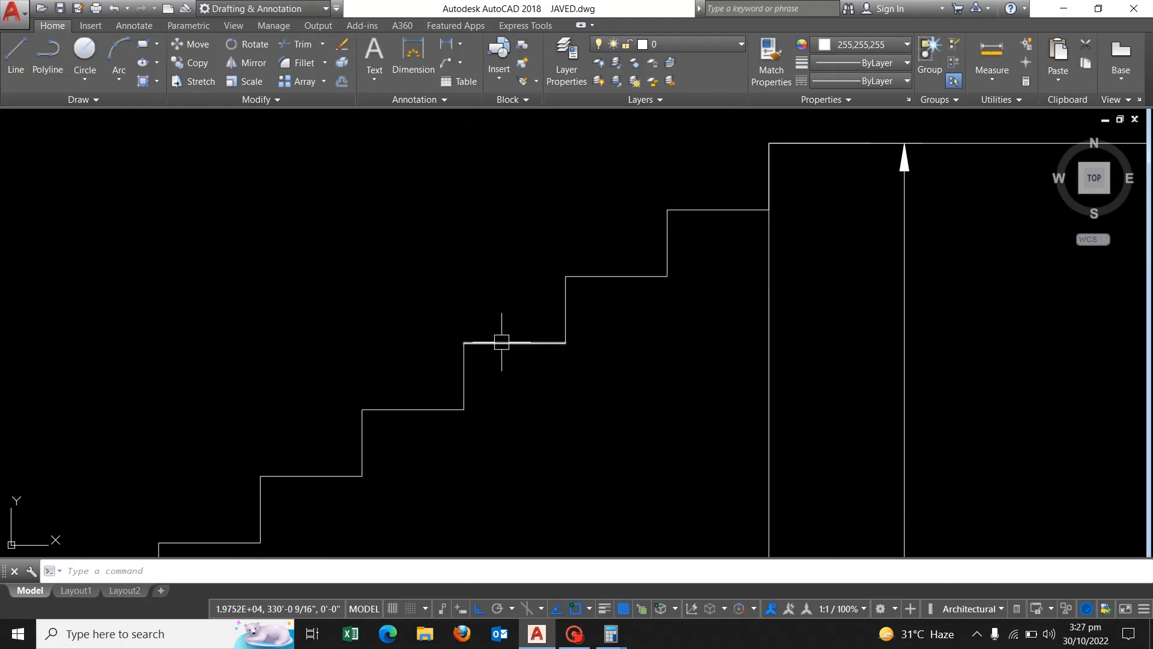
- Examine the treads and risers from the upper floor back down to the dimensioned first riser, and then the whole section
{"action": "middle_click_drag", "start_coordinate": [310, 474], "coordinate": [245, 442]}
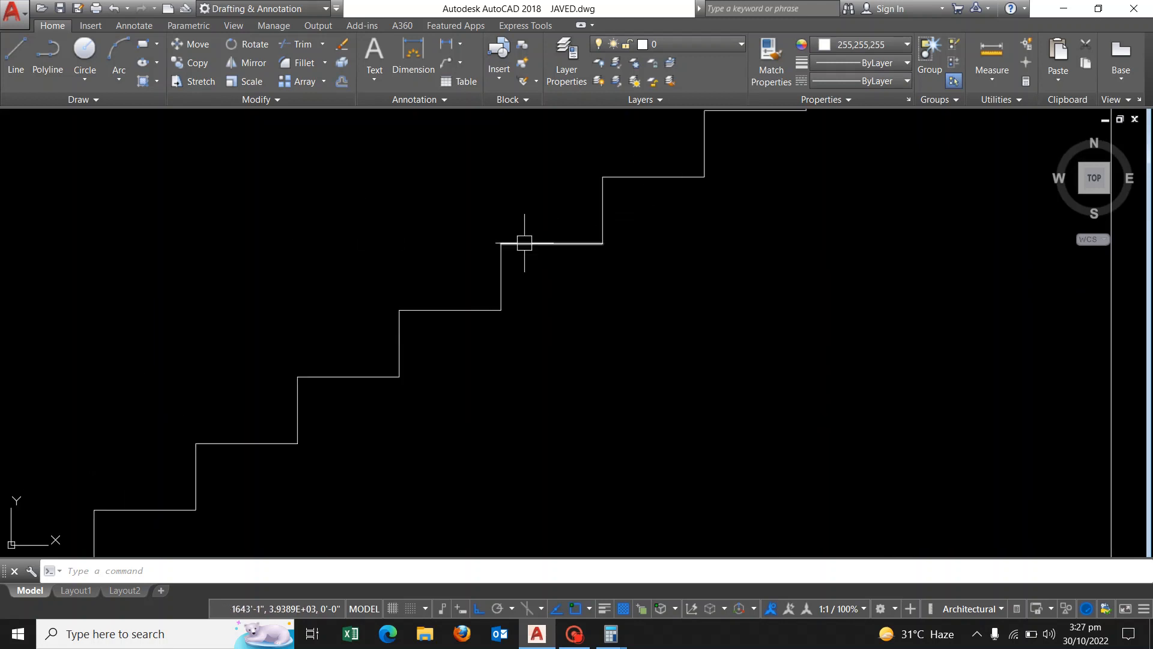
{"action": "middle_click_drag", "start_coordinate": [123, 520], "coordinate": [602, 158]}
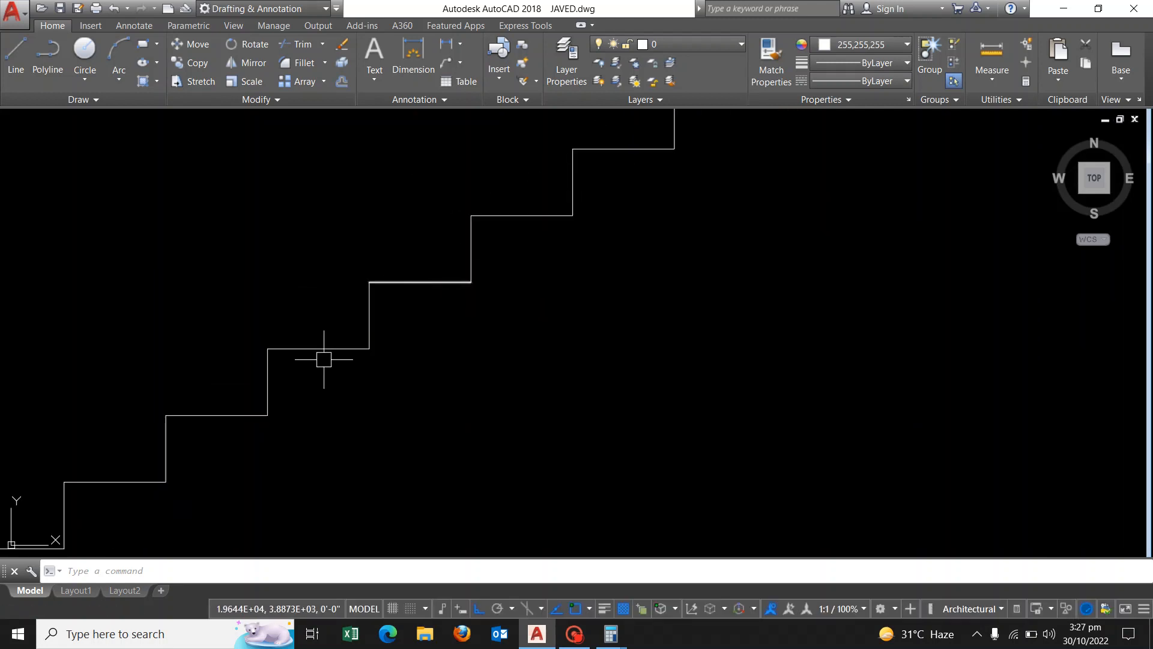
{"action": "mouse_move", "coordinate": [157, 483]}
{"action": "middle_mouse_down"}
{"action": "mouse_move", "coordinate": [355, 399]}
{"action": "mouse_move", "coordinate": [682, 307]}
{"action": "middle_mouse_up"}
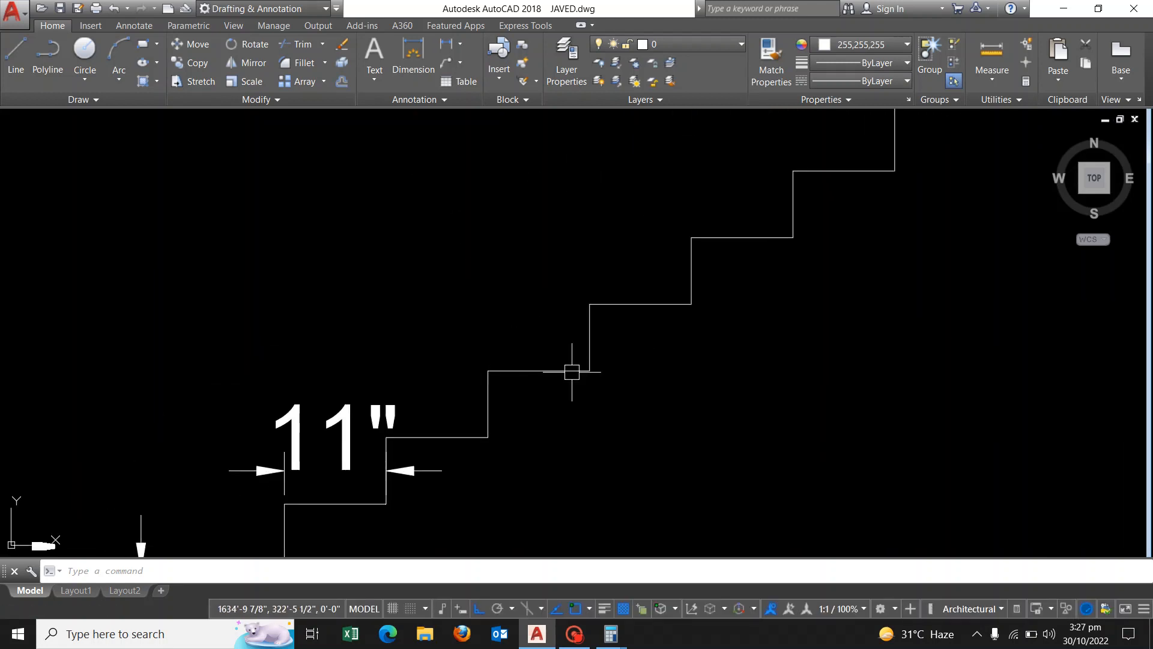
{"action": "middle_click_drag", "start_coordinate": [330, 503], "coordinate": [404, 412]}
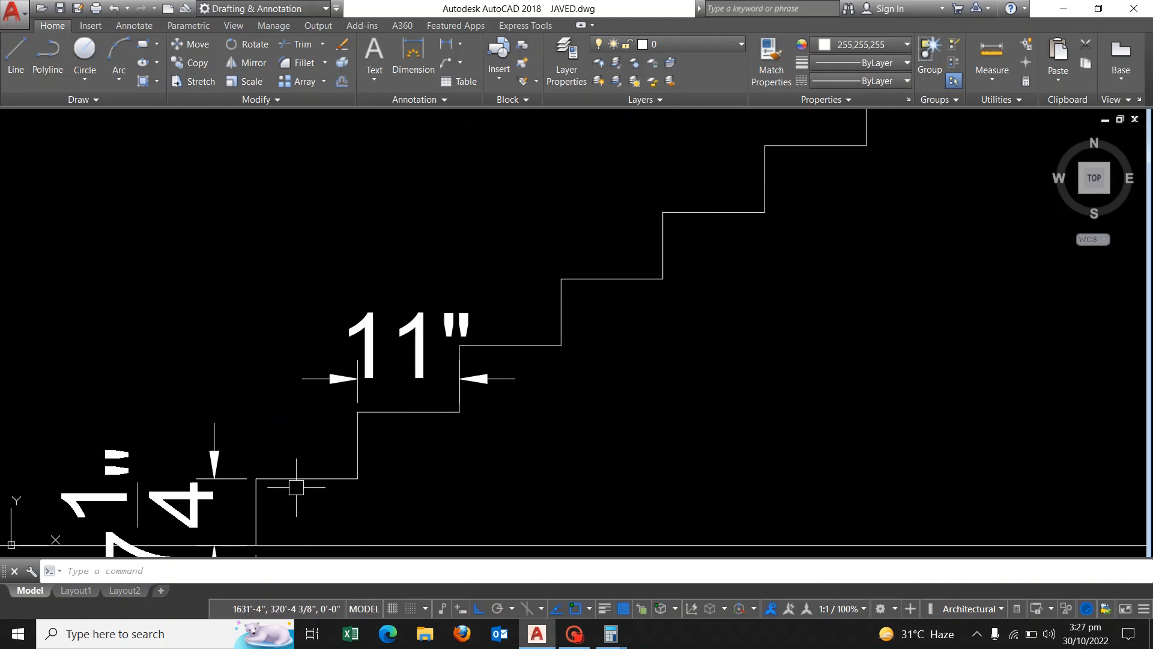
{"action": "scroll", "coordinate": [297, 486], "scroll_direction": "down", "scroll_amount": 6}
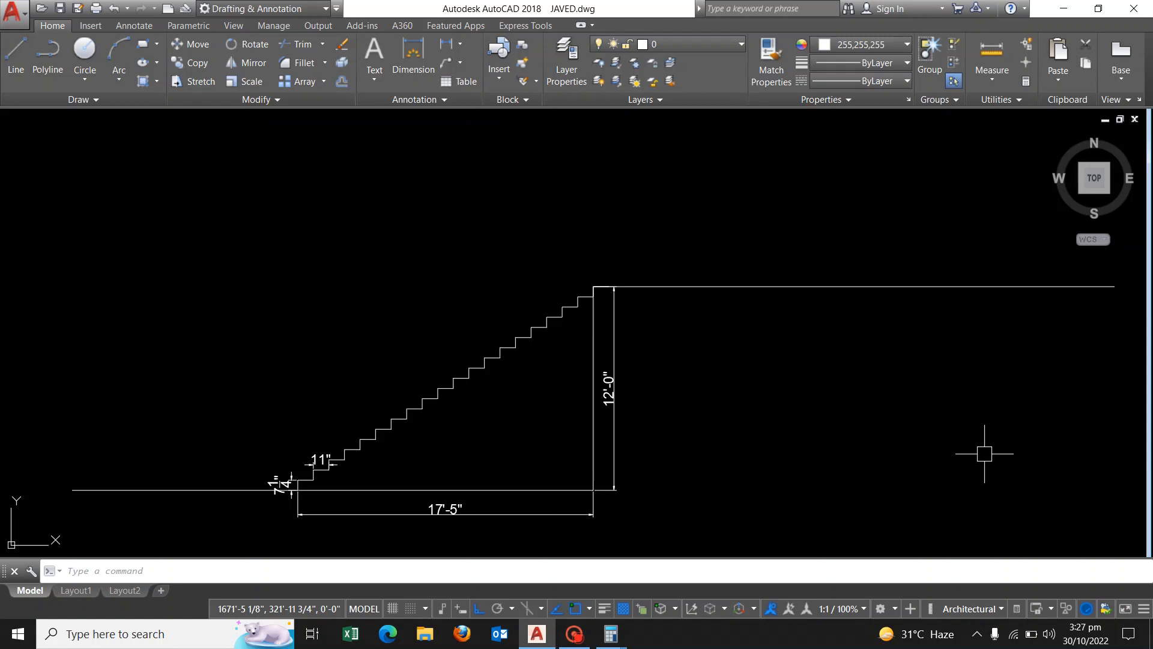
- Draw a horizontal floor line in the empty area above the finished staircase section
{"action": "middle_click_drag", "start_coordinate": [785, 376], "coordinate": [757, 515]}
{"action": "scroll", "coordinate": [781, 469], "scroll_direction": "down", "scroll_amount": 2}
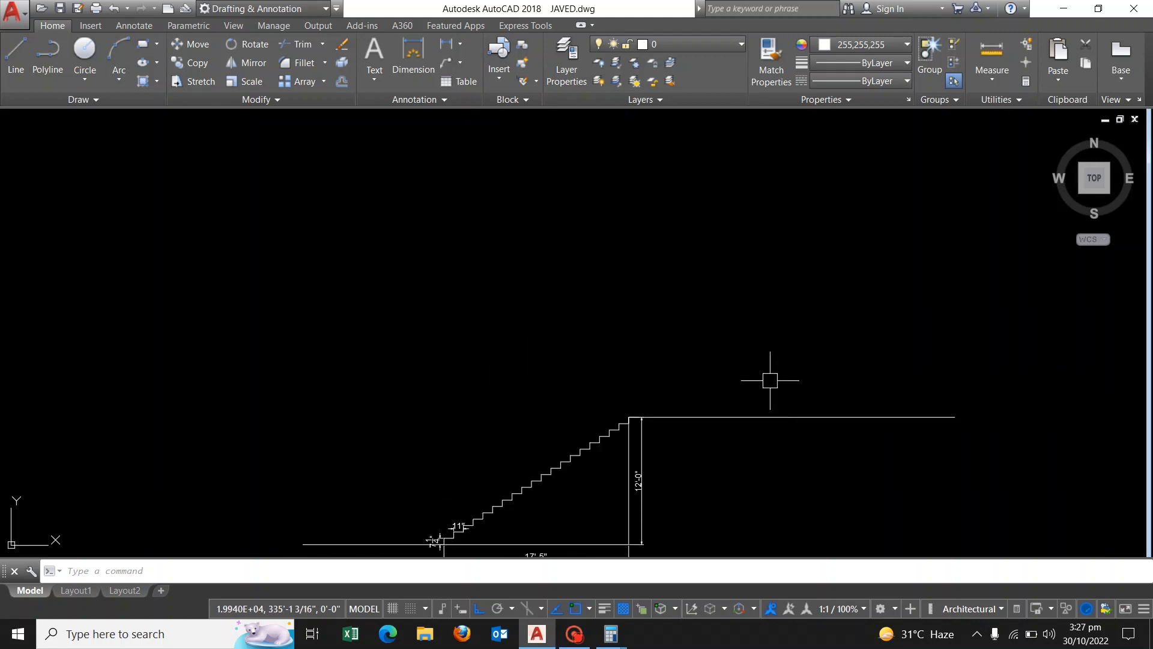
{"action": "type", "text": "l"}
{"action": "key", "text": "Return"}
{"action": "left_click", "coordinate": [502, 264]}
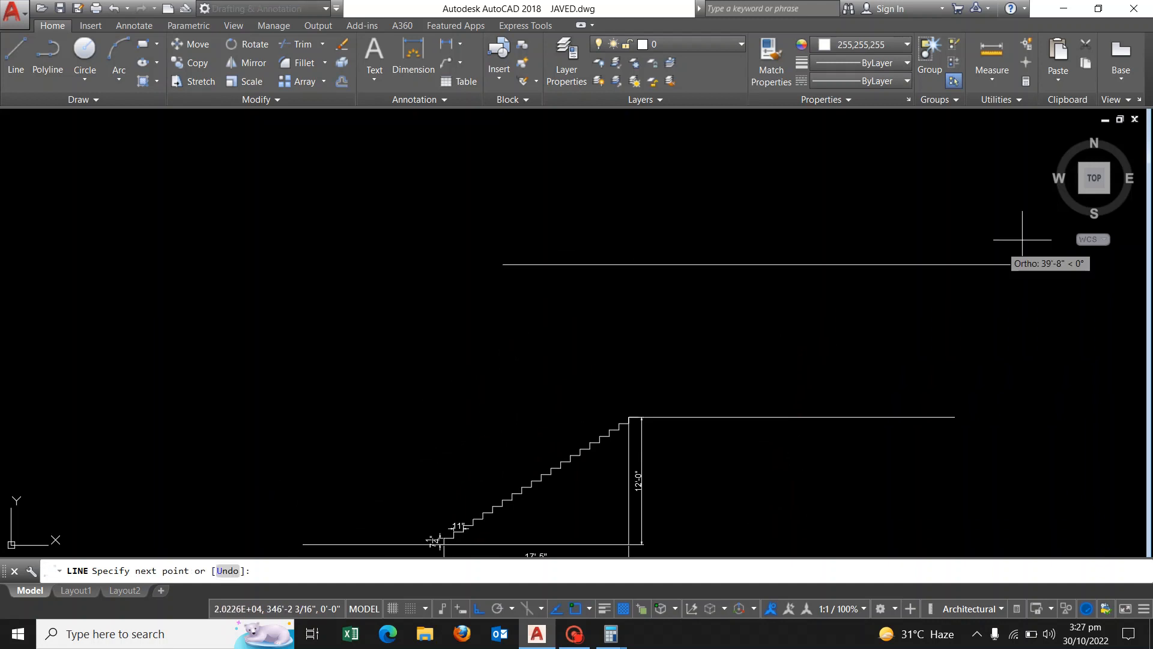
{"action": "left_click", "coordinate": [980, 256]}
{"action": "key", "text": "Return"}
{"action": "middle_click_drag", "start_coordinate": [980, 255], "coordinate": [878, 368]}
- Offset the new floor line 14' upward
{"action": "key", "text": "Return"}
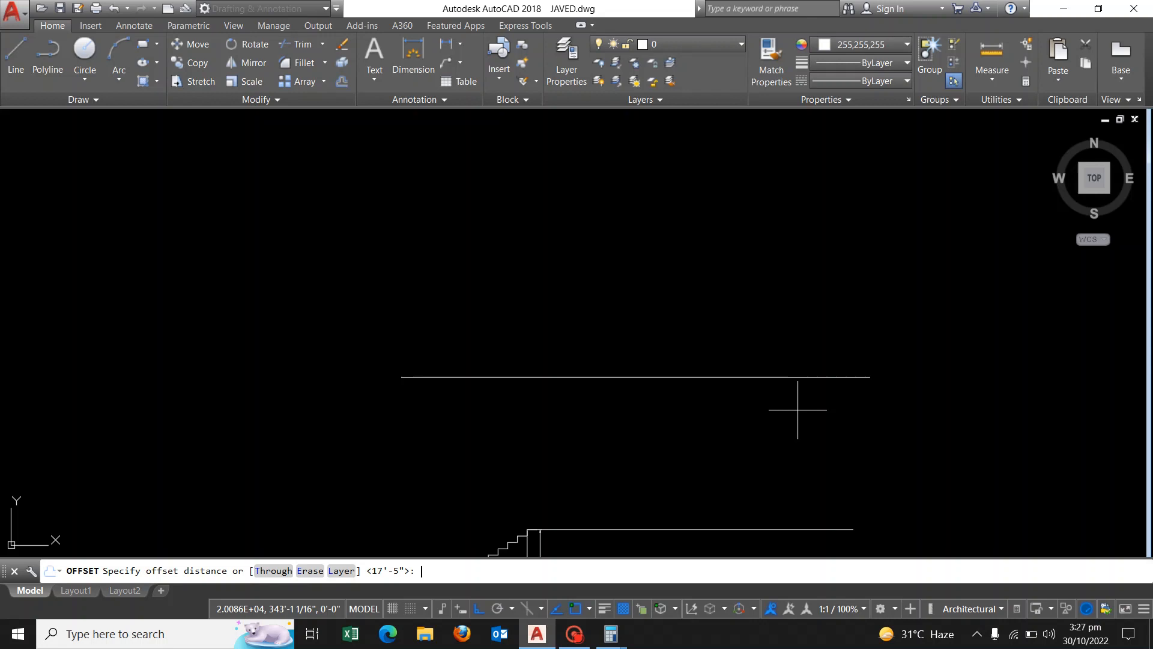
{"action": "key", "text": "Escape"}
{"action": "type", "text": "o"}
{"action": "key", "text": "Return"}
{"action": "type", "text": "14'"}
{"action": "key", "text": "Return"}
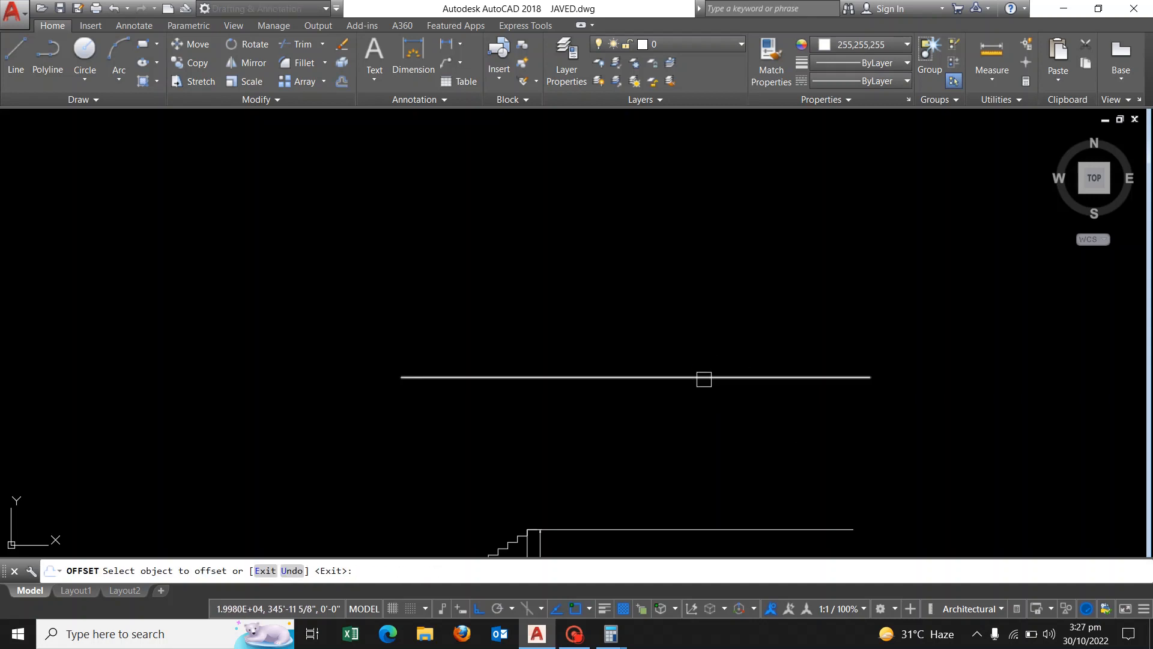
{"action": "left_click", "coordinate": [703, 377]}
{"action": "left_click", "coordinate": [733, 281]}
{"action": "scroll", "coordinate": [733, 280], "scroll_direction": "down", "scroll_amount": 2}
{"action": "key", "text": "Escape"}
- Draw a vertical line crossing both new floor lines near their middle
{"action": "type", "text": "l"}
{"action": "key", "text": "Return"}
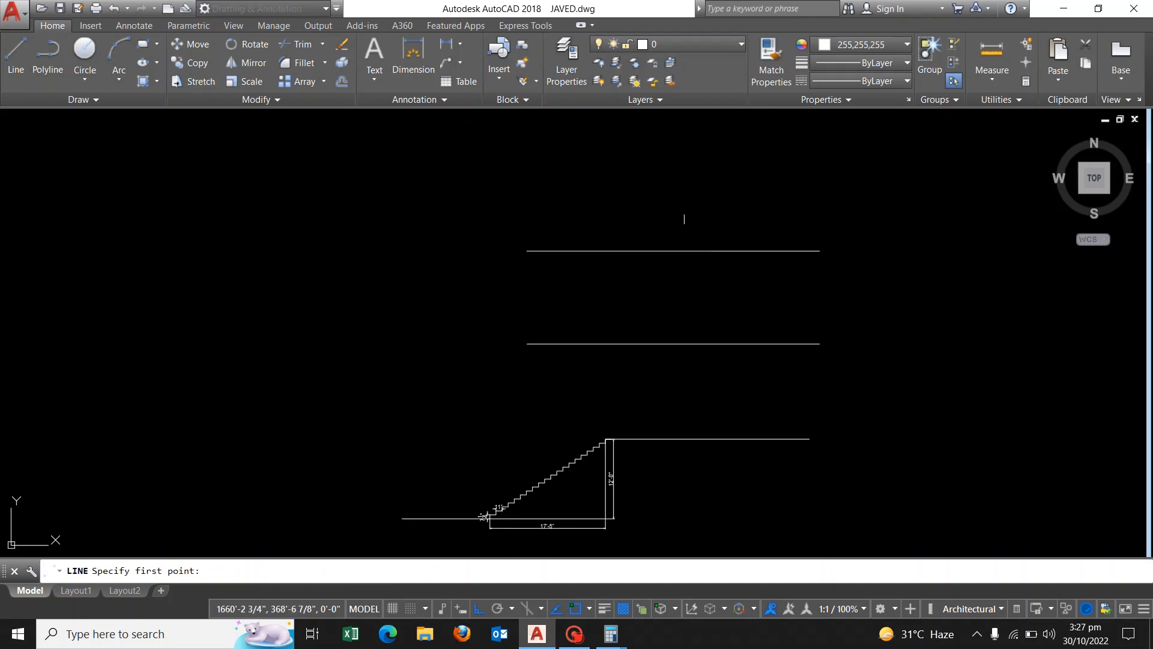
{"action": "left_click", "coordinate": [683, 200]}
{"action": "left_click", "coordinate": [679, 390]}
{"action": "key", "text": "Return"}
- Trim off the parts of both new floor lines that lie to the right of the vertical line
{"action": "type", "text": "tr"}
{"action": "key", "text": "Return"}
{"action": "left_click", "coordinate": [761, 190]}
{"action": "left_click", "coordinate": [663, 328]}
{"action": "key", "text": "Return"}
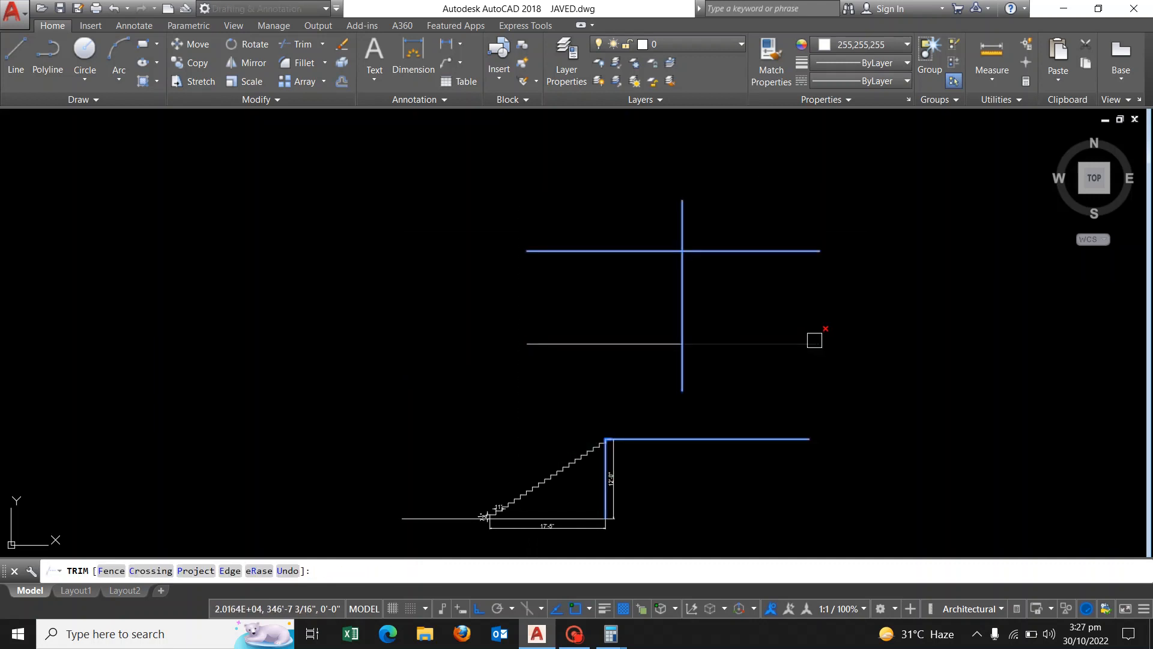
{"action": "left_click", "coordinate": [813, 344]}
{"action": "left_click", "coordinate": [723, 251]}
{"action": "key", "text": "Escape"}
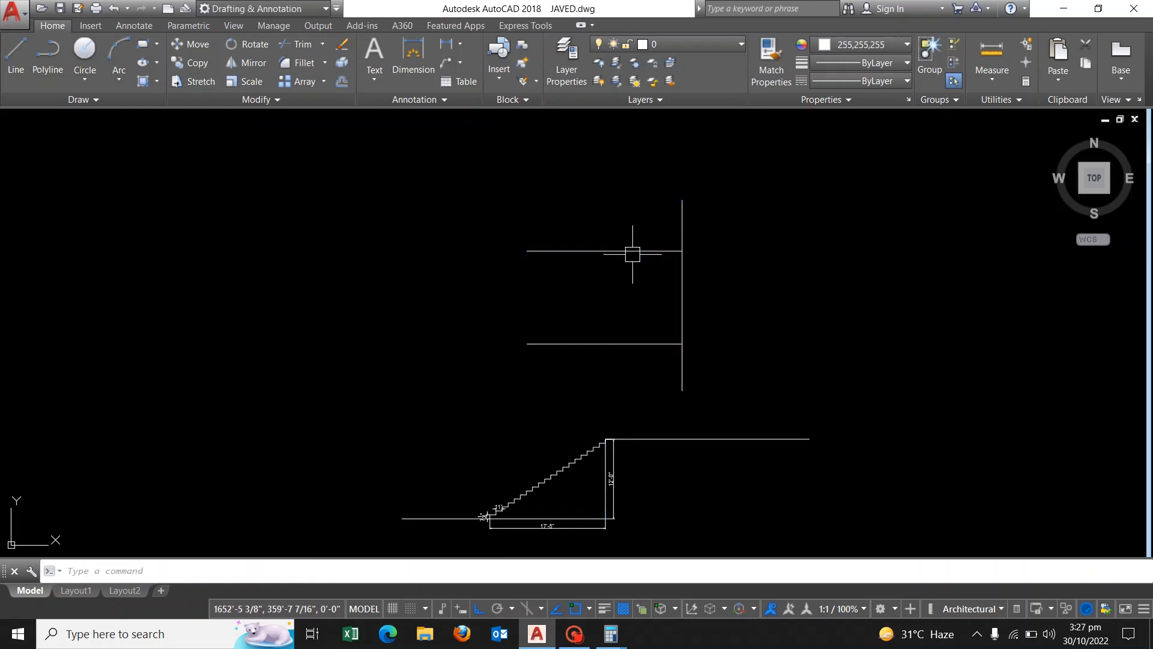
- Move the upper floor line horizontally so that it lies mostly to the right of the vertical line
{"action": "type", "text": "m"}
{"action": "key", "text": "Return"}
{"action": "left_click", "coordinate": [651, 251]}
{"action": "key", "text": "Return"}
{"action": "left_click", "coordinate": [488, 177]}
{"action": "left_click", "coordinate": [634, 187]}
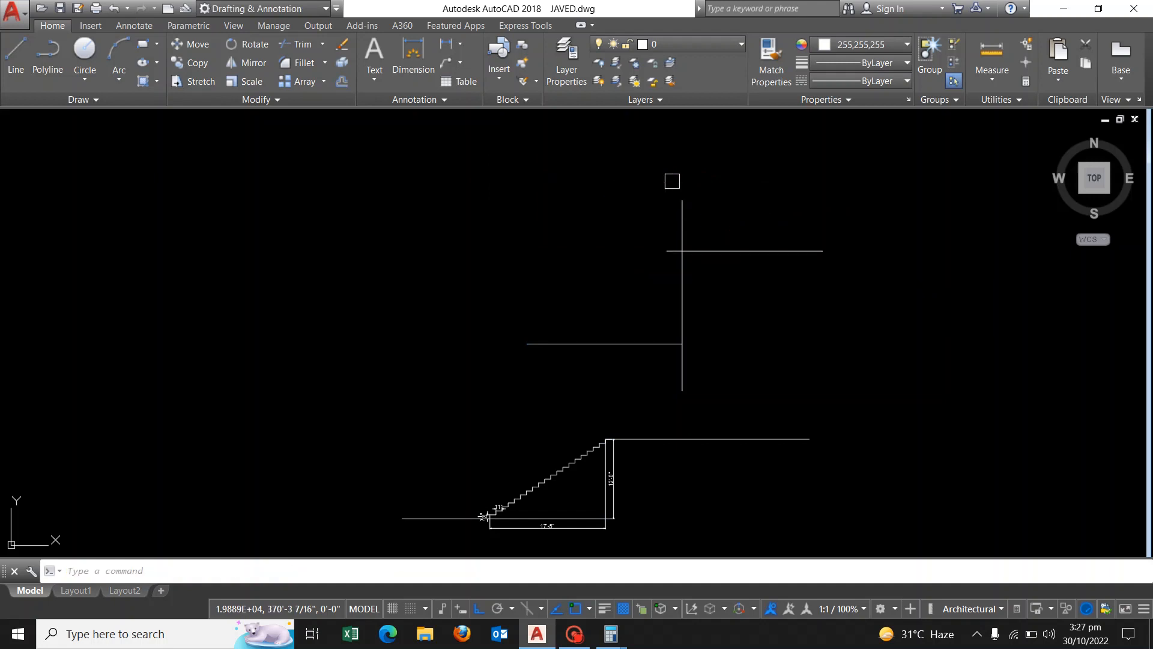
- Trim the vertical line's ends beyond both floor lines and the upper floor line's stub left of the vertical line
{"action": "type", "text": "tr"}
{"action": "key", "text": "Return"}
{"action": "left_click", "coordinate": [764, 204]}
{"action": "left_click", "coordinate": [646, 387]}
{"action": "key", "text": "Return"}
{"action": "left_click", "coordinate": [742, 369]}
{"action": "left_click", "coordinate": [662, 386]}
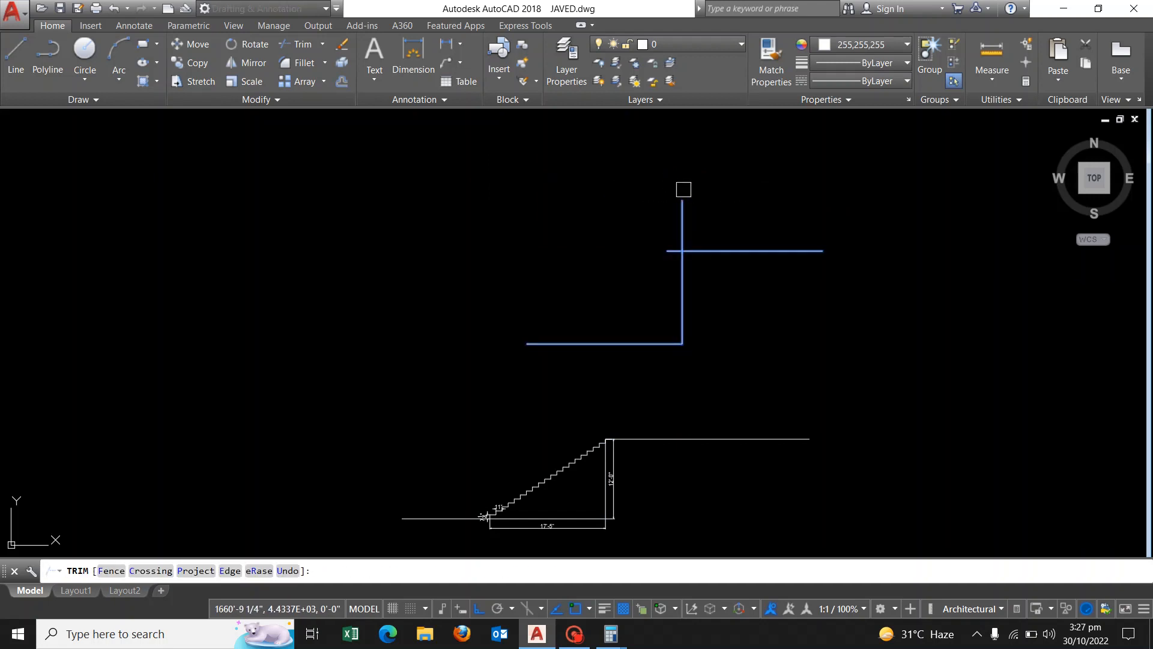
{"action": "left_click", "coordinate": [683, 204]}
{"action": "left_click", "coordinate": [674, 251]}
{"action": "key", "text": "Escape"}
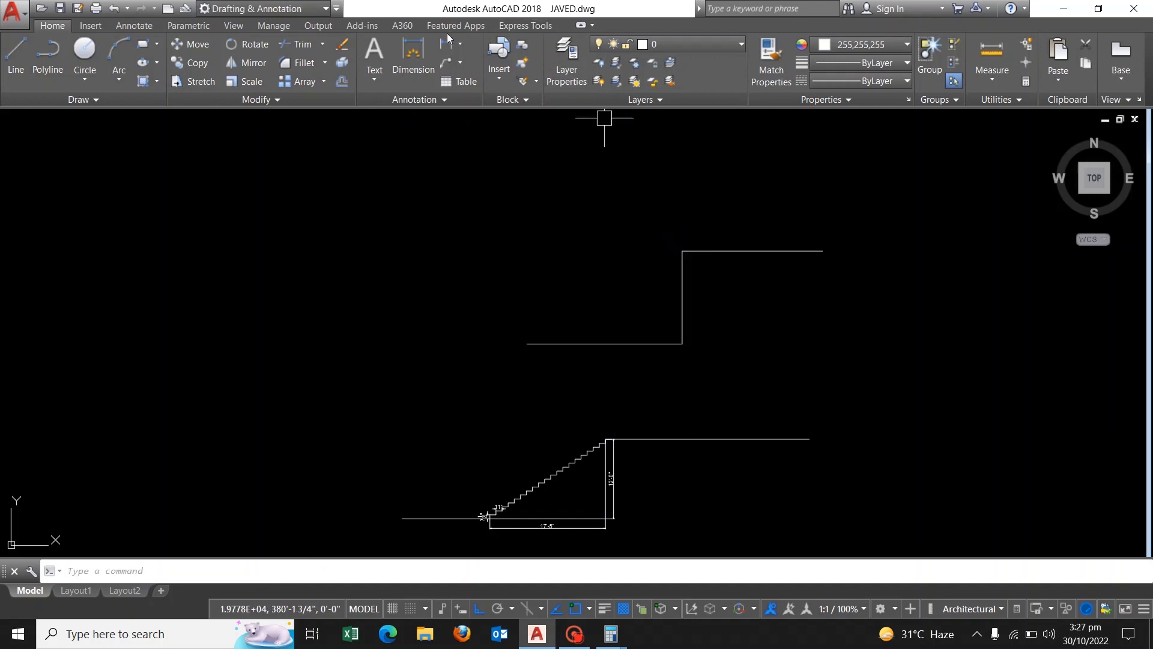
- Add a vertical linear dimension between the two floor levels, placed just right of the vertical line
{"action": "left_click", "coordinate": [449, 47]}
{"action": "scroll", "coordinate": [711, 336], "scroll_direction": "up", "scroll_amount": 2}
{"action": "left_click", "coordinate": [666, 347]}
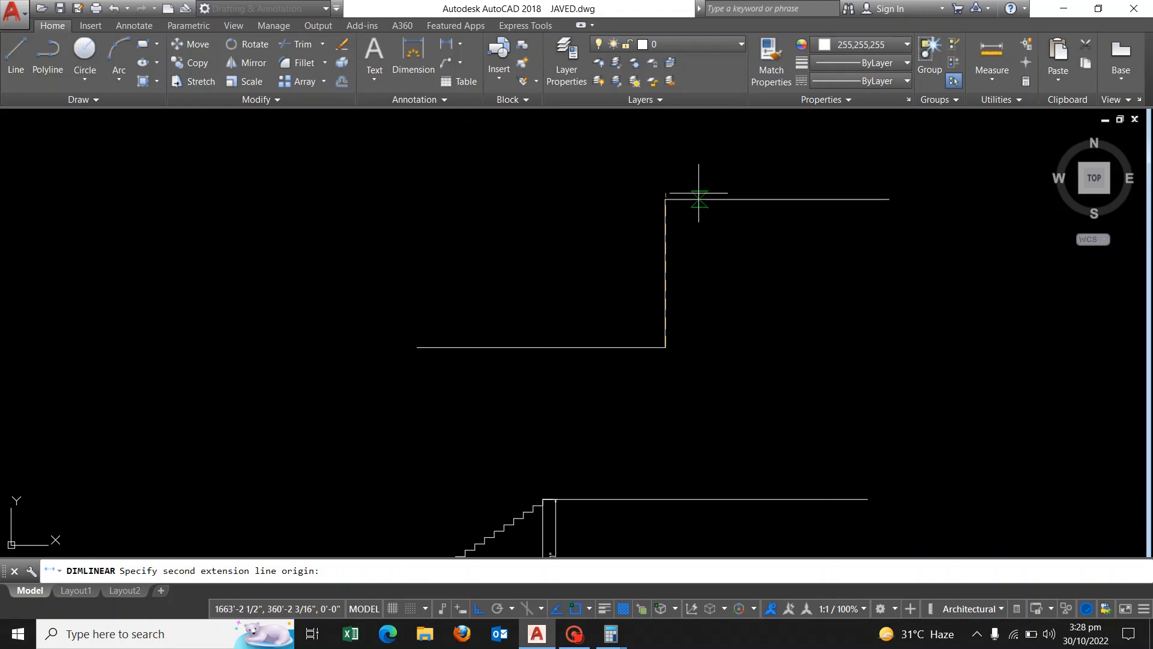
{"action": "left_click", "coordinate": [666, 199]}
{"action": "scroll", "coordinate": [678, 215], "scroll_direction": "up", "scroll_amount": 4}
{"action": "left_click", "coordinate": [671, 228]}
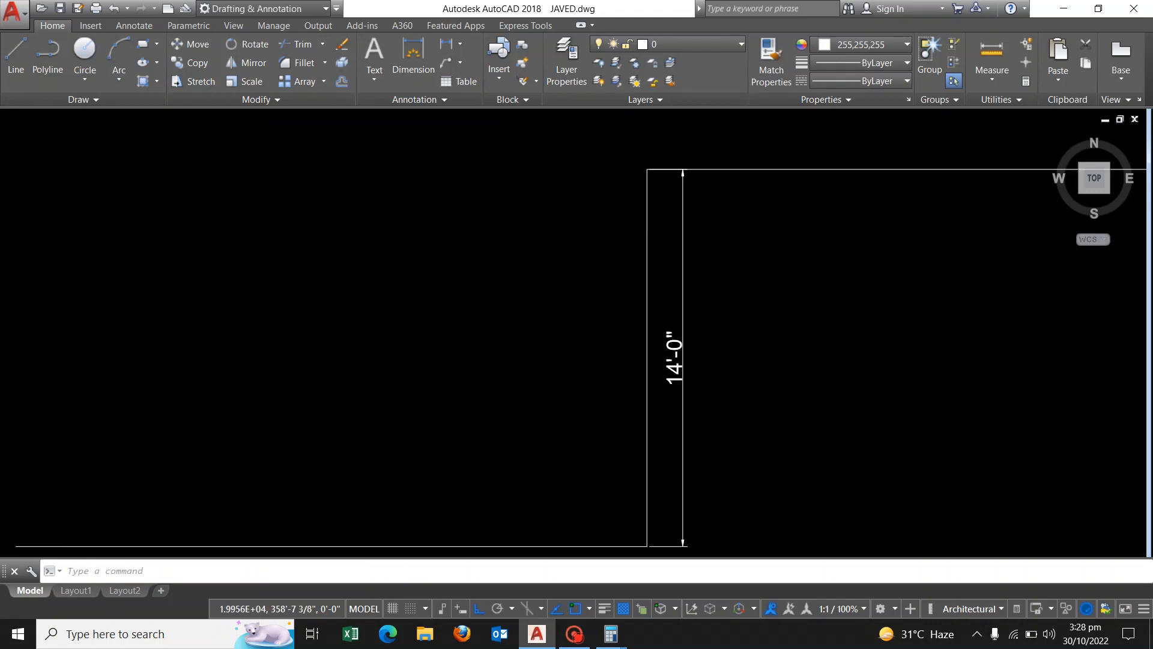
{"action": "middle_click_drag", "start_coordinate": [815, 261], "coordinate": [845, 277]}
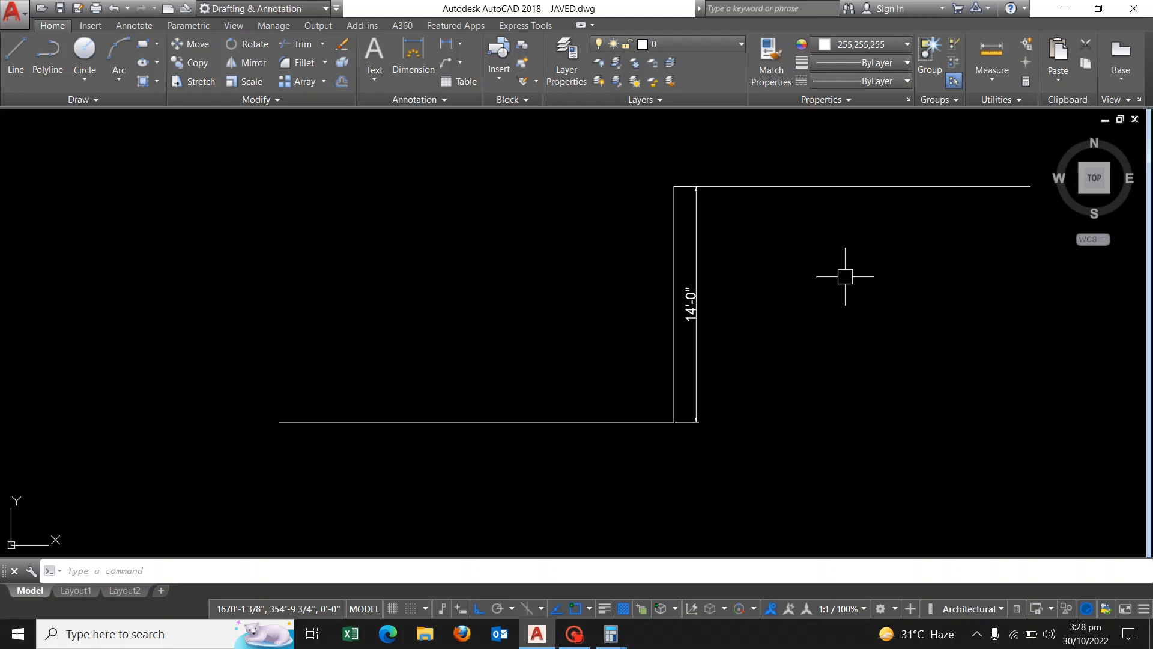
- Switch to Calculator, convert the 14'-0" floor height to inches and divide the resulting 168 by 7
{"action": "key", "text": "alt+Tab"}
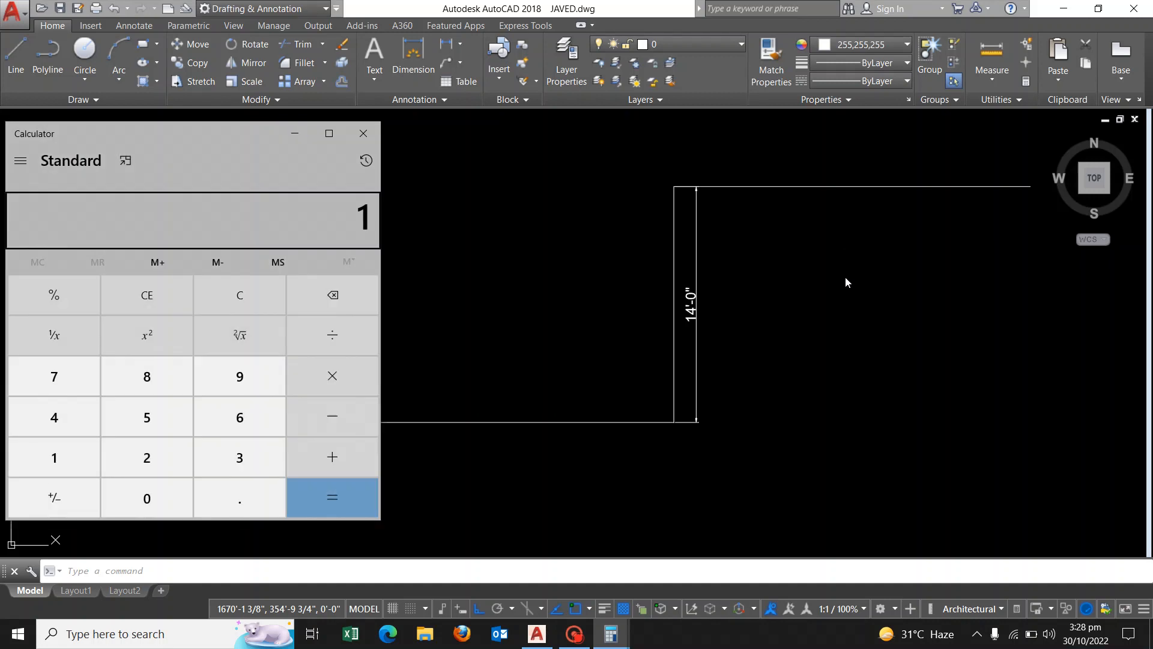
{"action": "type", "text": "4*1"}
{"action": "key", "text": "Return"}
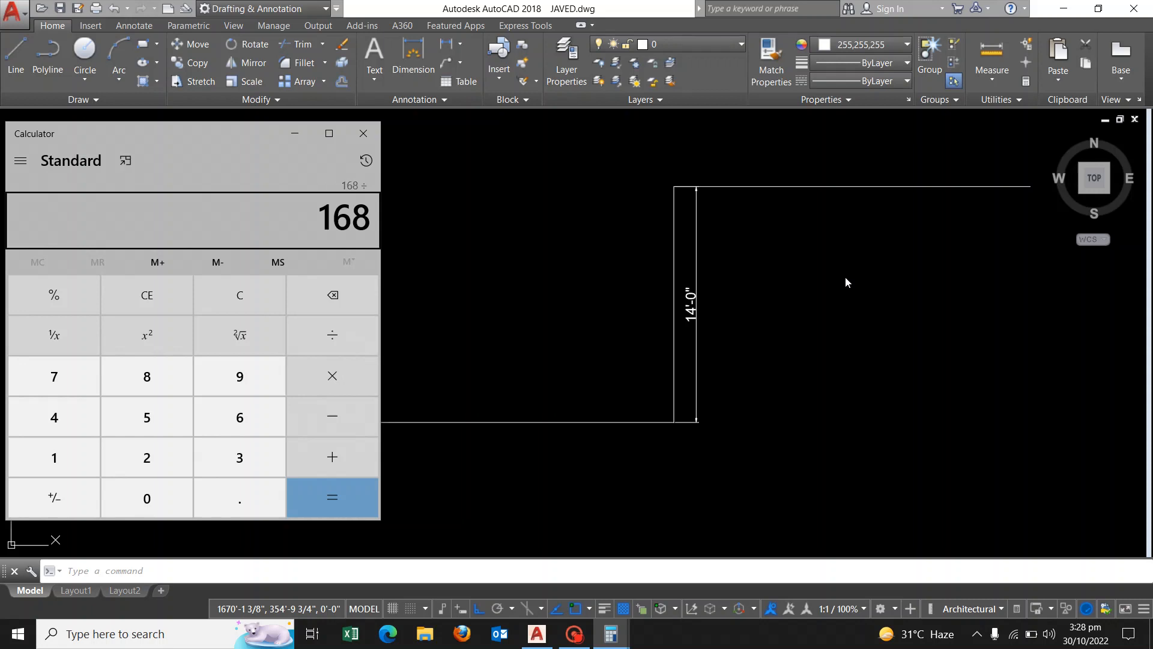
{"action": "type", "text": "7"}
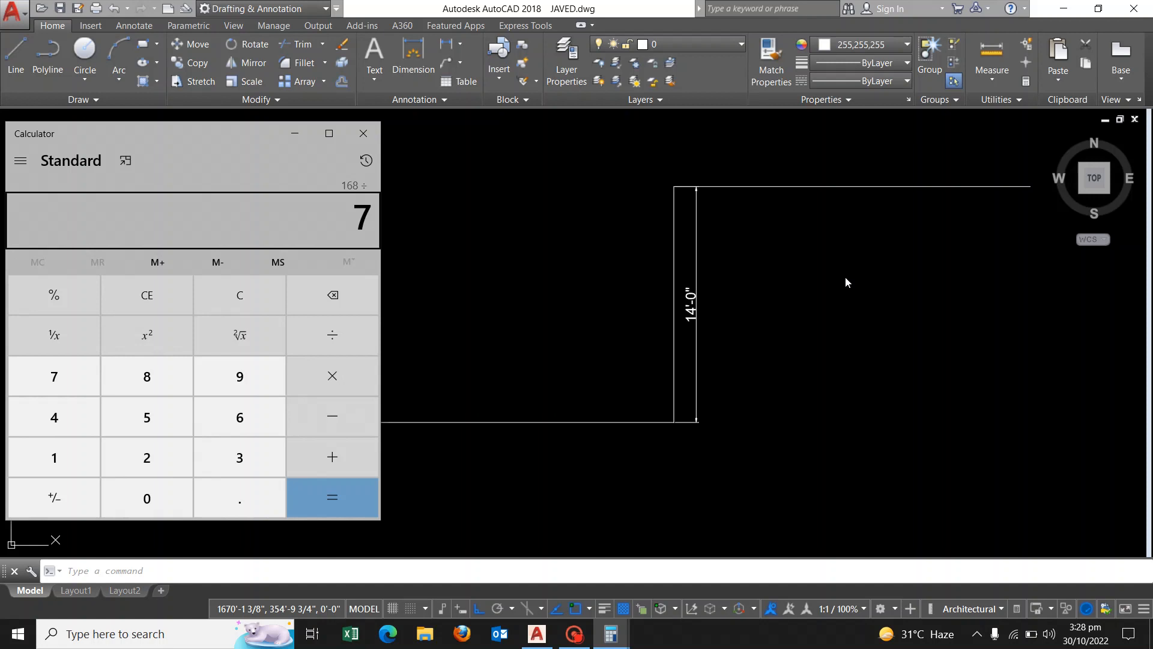
{"action": "key", "text": "Return"}
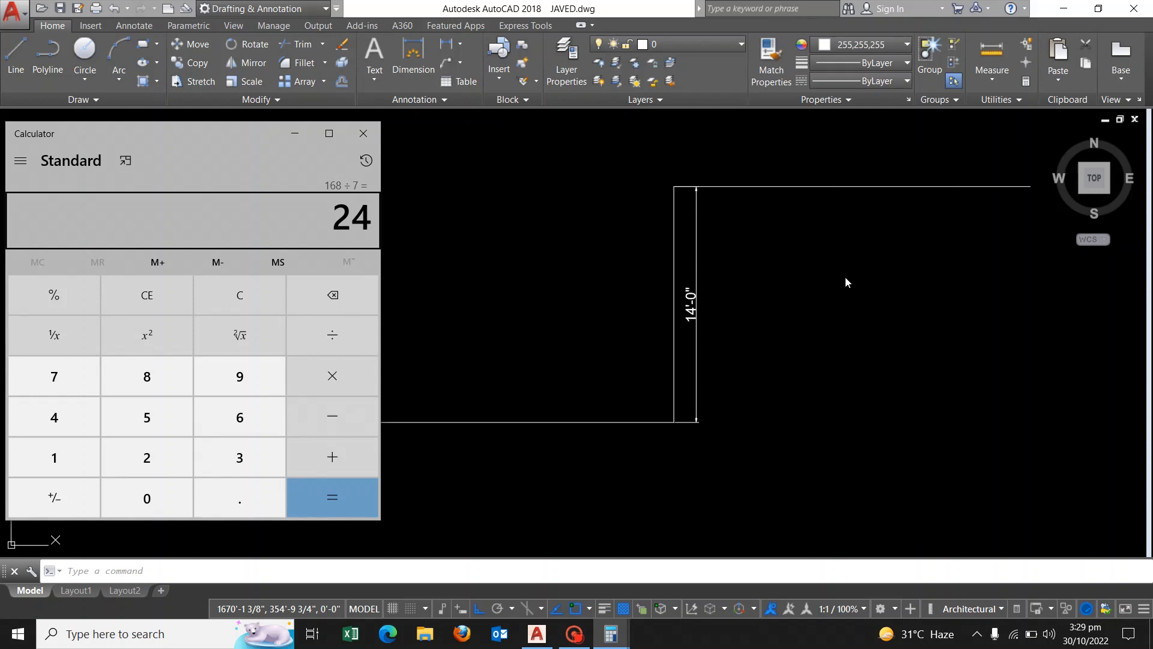
- Clear the calculator and multiply 23 treads by the 11" tread depth
{"action": "key", "text": "Escape"}
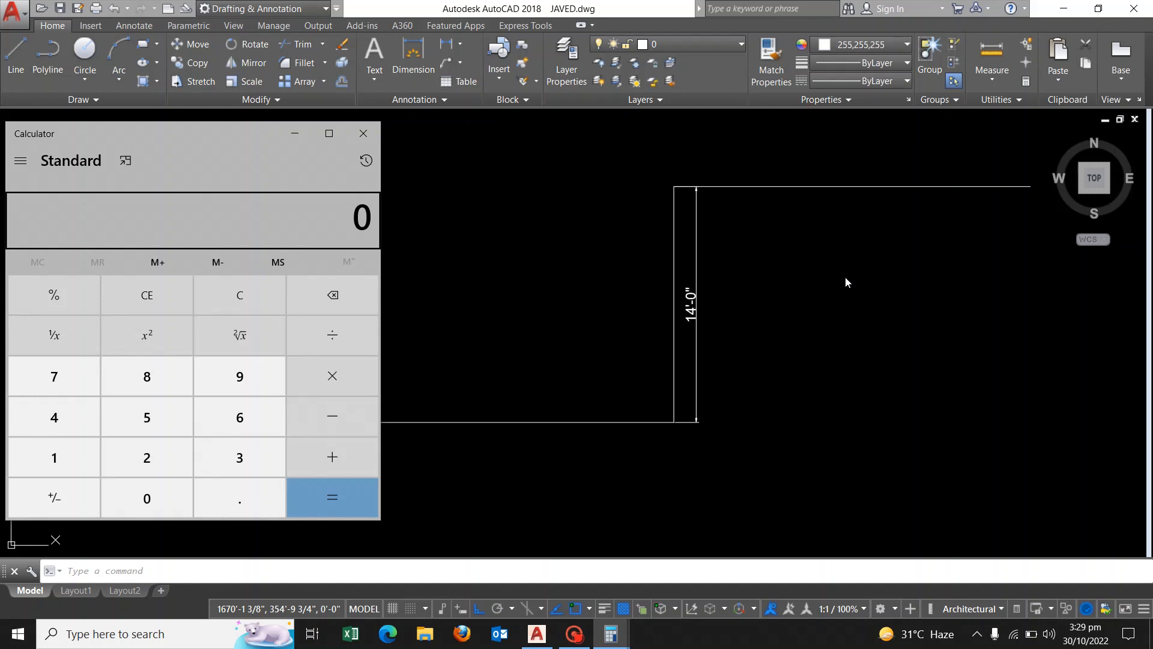
{"action": "type", "text": "23"}
{"action": "key", "text": "asterisk"}
{"action": "type", "text": "11"}
{"action": "key", "text": "Return"}
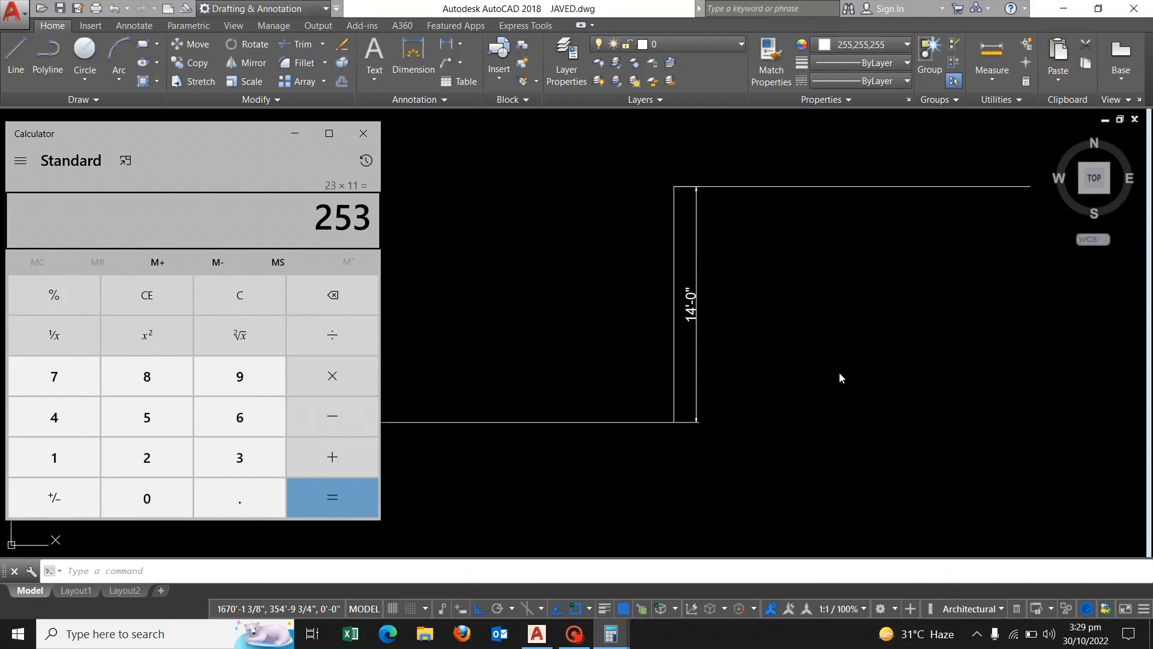
- Switch back to AutoCAD and offset the vertical line between the floors 253" to its left
{"action": "key", "text": "alt+Tab"}
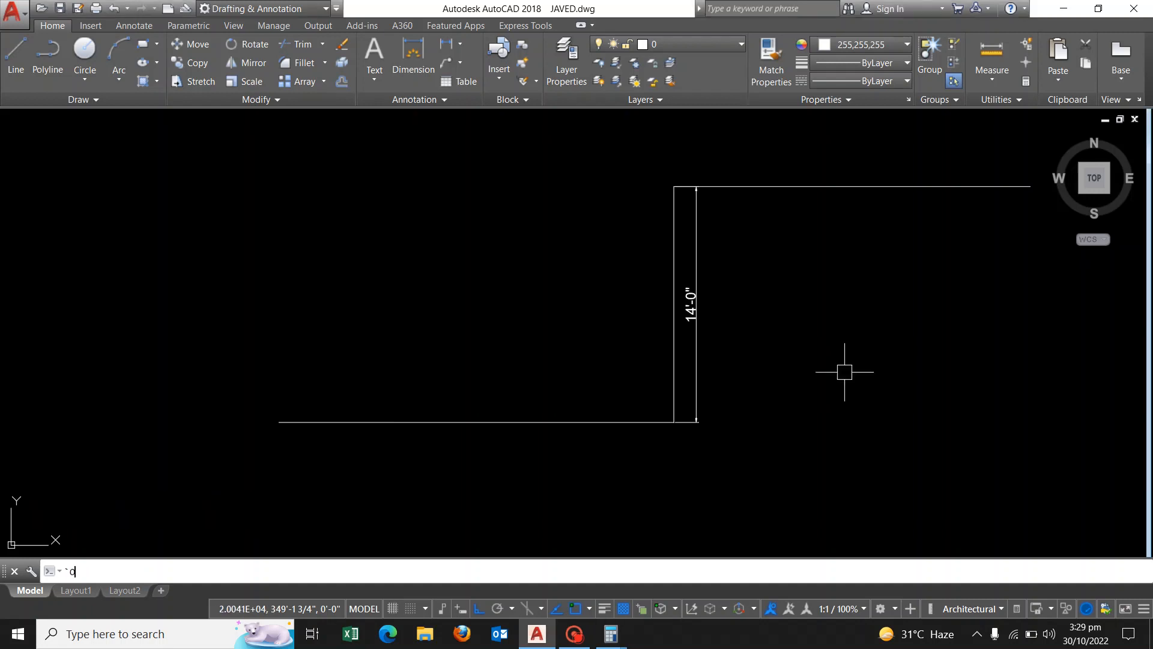
{"action": "type", "text": "253'"}
{"action": "key", "text": "Escape"}
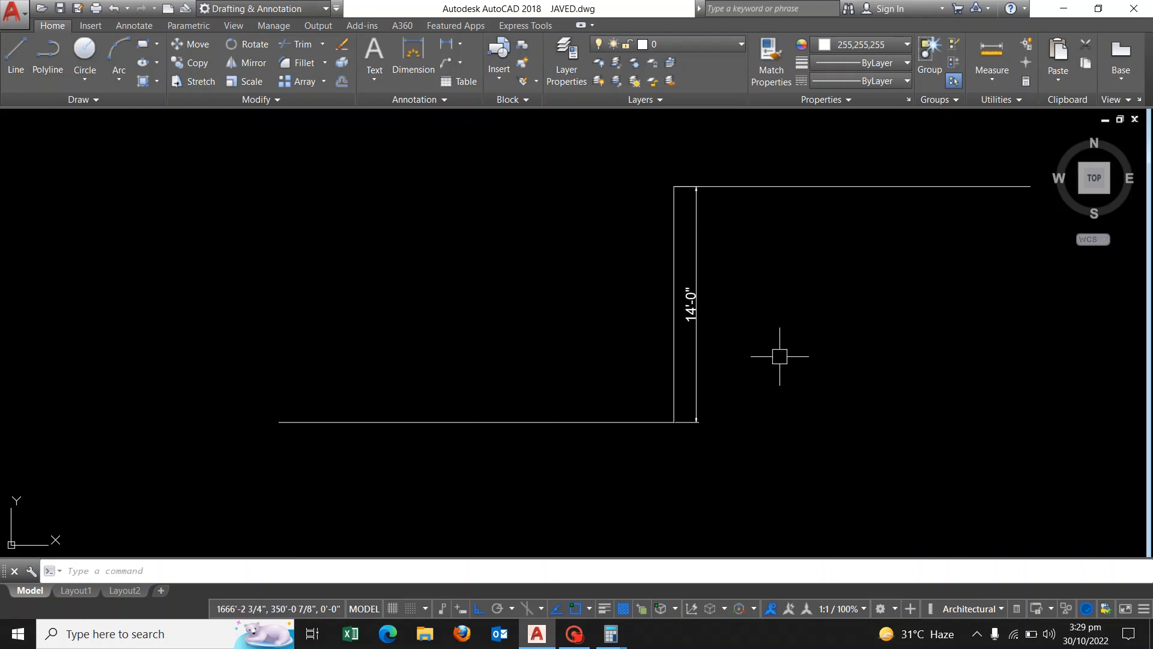
{"action": "type", "text": "o"}
{"action": "key", "text": "Return"}
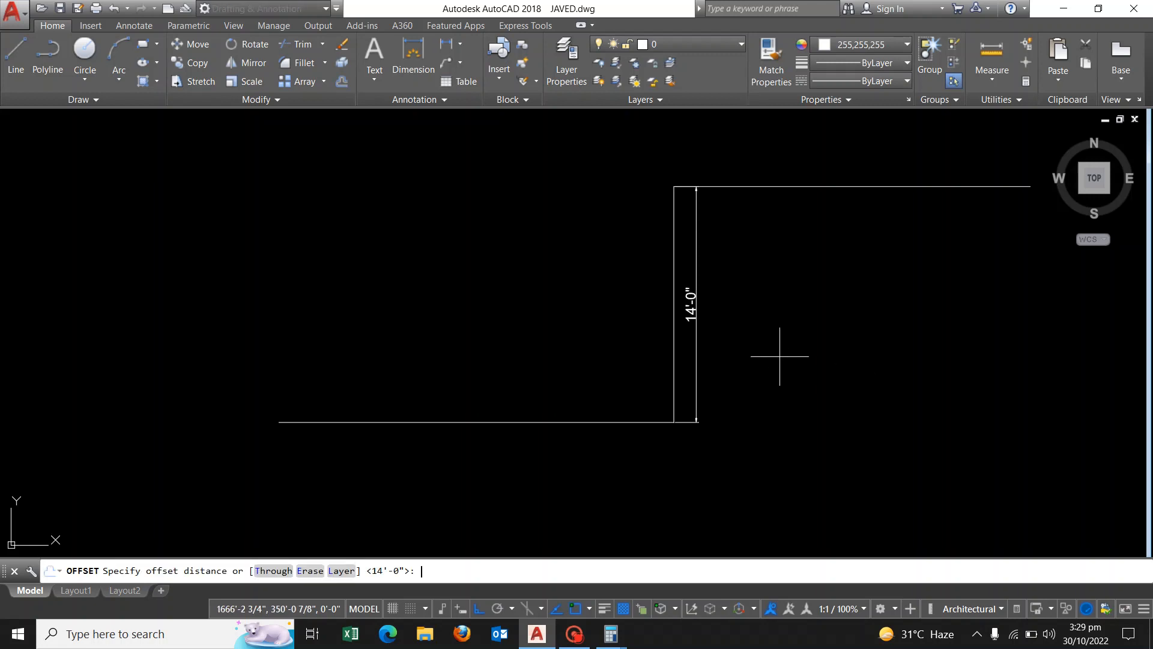
{"action": "type", "text": "253"}
{"action": "key", "text": "Return"}
{"action": "left_click", "coordinate": [690, 377]}
{"action": "left_click", "coordinate": [675, 391]}
{"action": "left_click", "coordinate": [610, 370]}
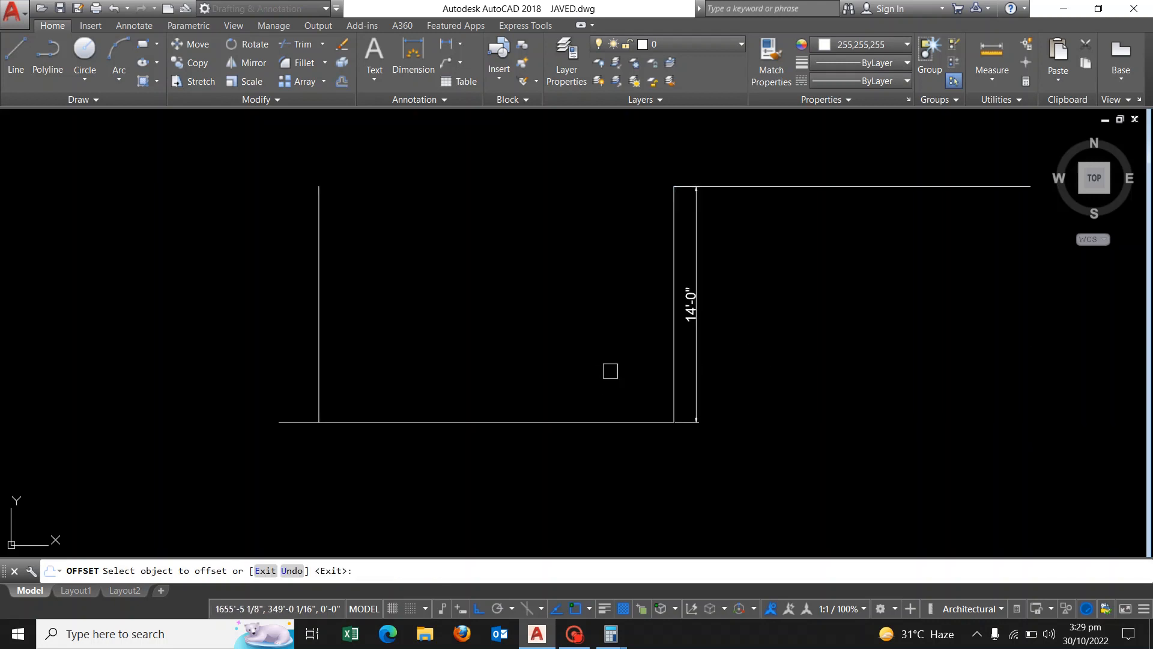
{"action": "key", "text": "Escape"}
- Add a horizontal linear dimension between the two vertical lines, placed just below the lower floor line
{"action": "left_click", "coordinate": [414, 59]}
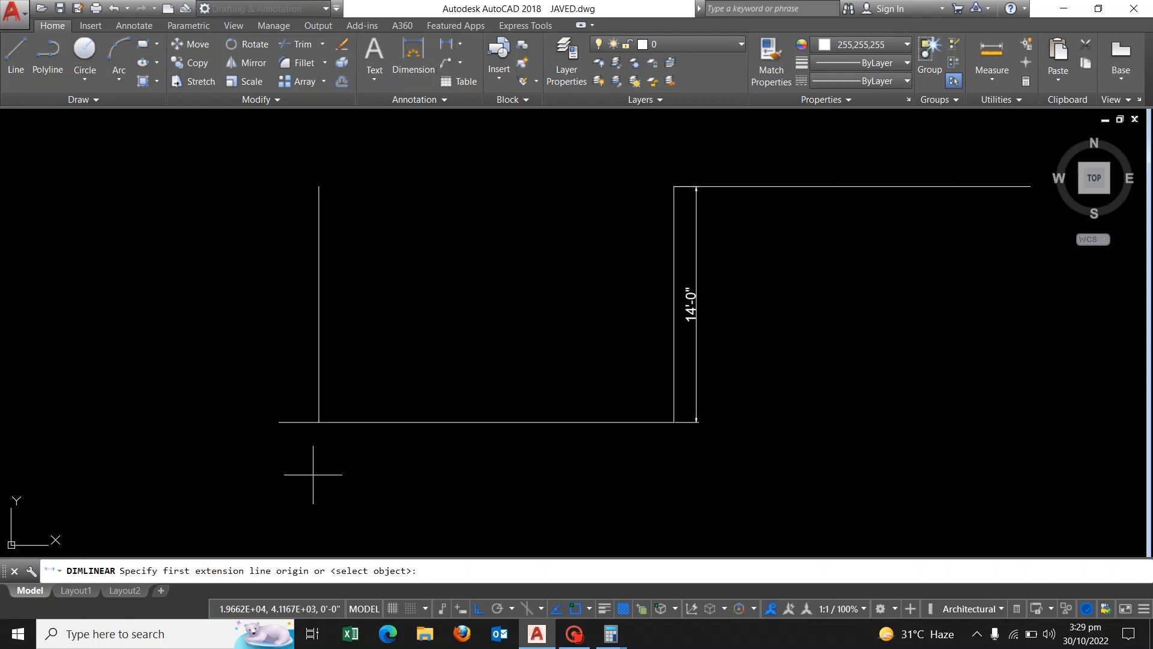
{"action": "left_click", "coordinate": [319, 421]}
{"action": "scroll", "coordinate": [673, 457], "scroll_direction": "up", "scroll_amount": 4}
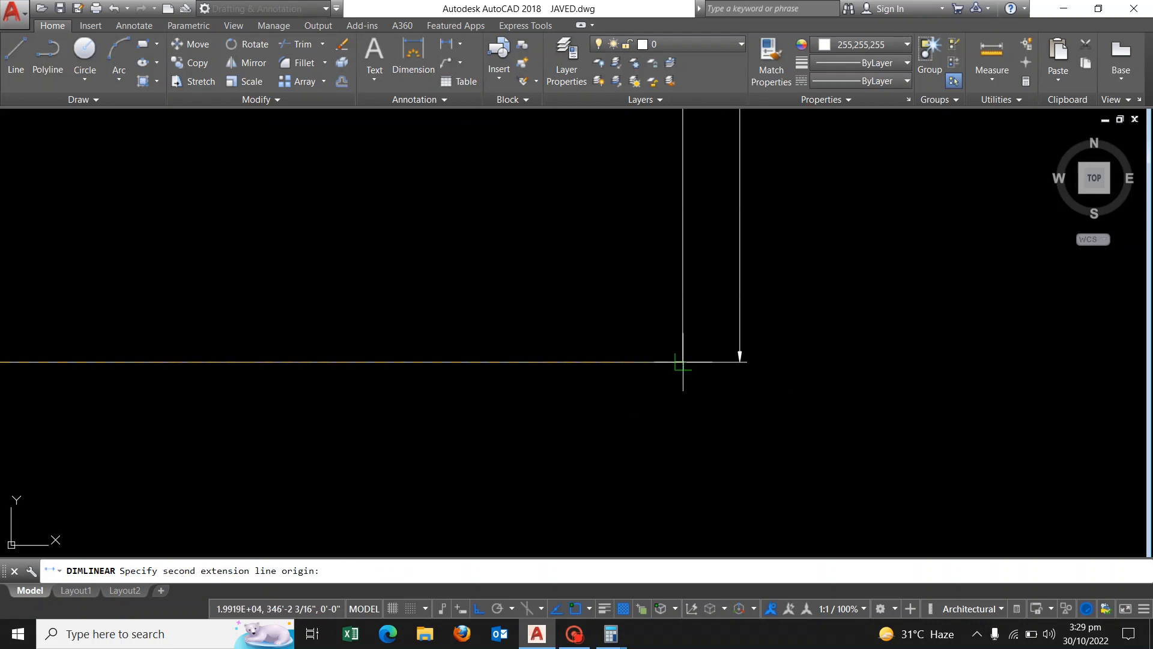
{"action": "left_click", "coordinate": [682, 360]}
{"action": "scroll", "coordinate": [639, 393], "scroll_direction": "down", "scroll_amount": 2}
{"action": "left_click", "coordinate": [589, 405]}
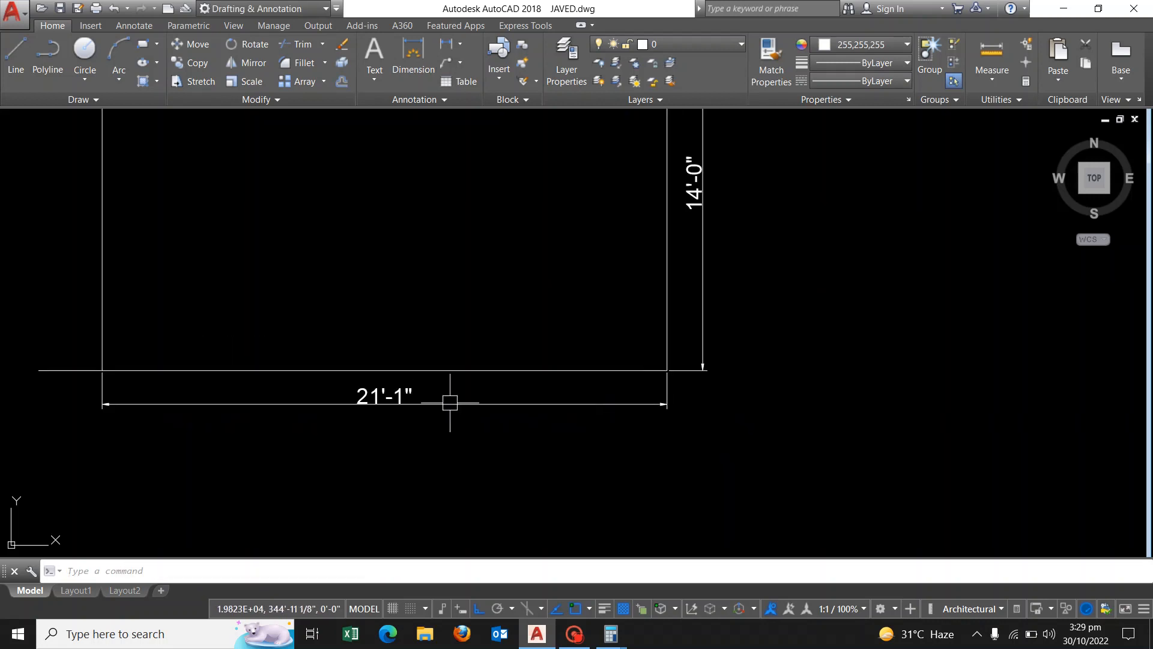
- Erase the offset vertical line marking the start of the horizontal run
{"action": "middle_click_drag", "start_coordinate": [451, 399], "coordinate": [559, 422]}
{"action": "scroll", "coordinate": [586, 451], "scroll_direction": "down", "scroll_amount": 2}
{"action": "type", "text": "e"}
{"action": "key", "text": "space"}
{"action": "left_click", "coordinate": [352, 348]}
{"action": "key", "text": "space"}
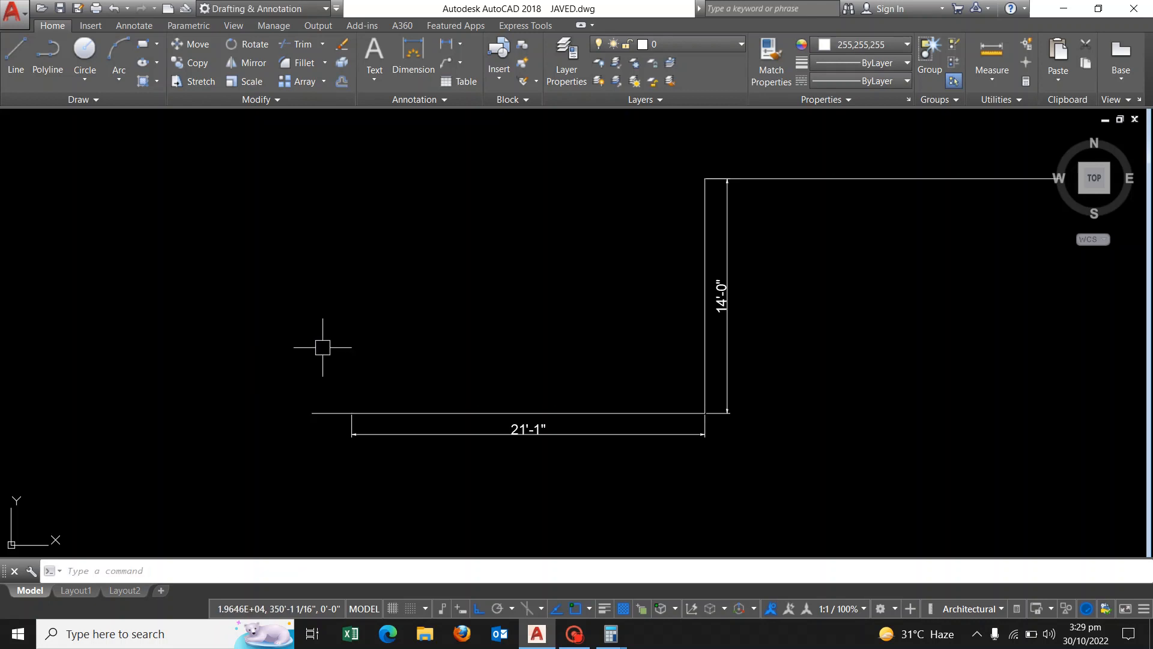
- Start a line at the beginning of the 21'-1" run on the lower floor line, drawing a 7" riser and an 11" tread
{"action": "type", "text": "l"}
{"action": "key", "text": "space"}
{"action": "scroll", "coordinate": [373, 399], "scroll_direction": "up", "scroll_amount": 4}
{"action": "left_click", "coordinate": [313, 428]}
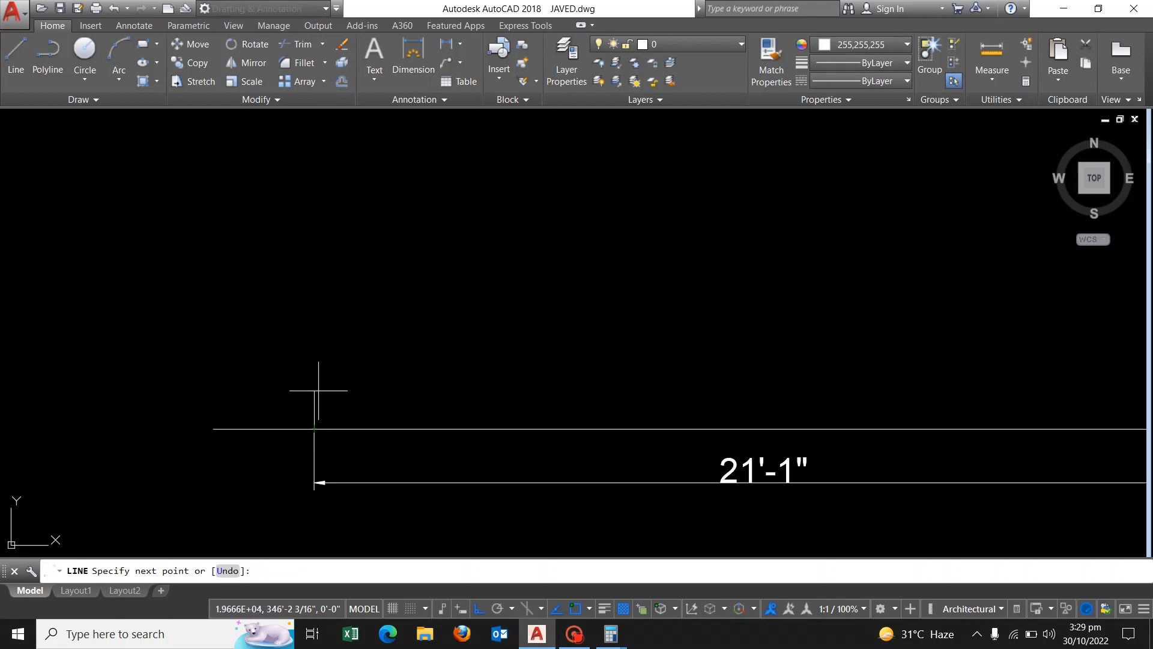
{"action": "type", "text": "7"}
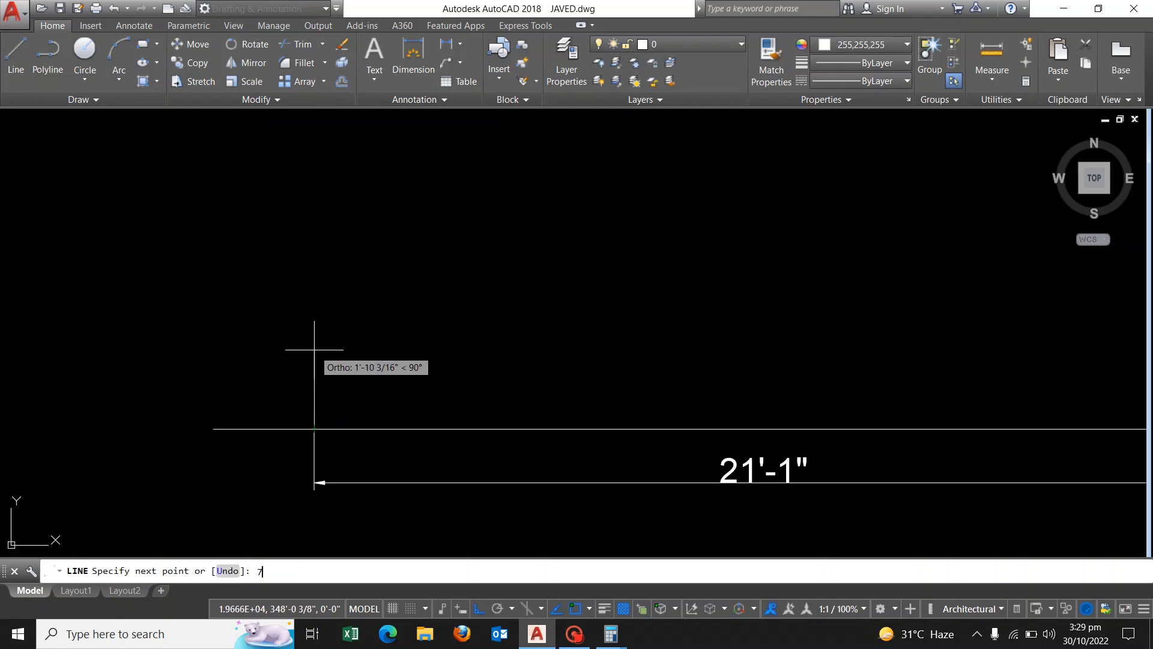
{"action": "key", "text": "Return"}
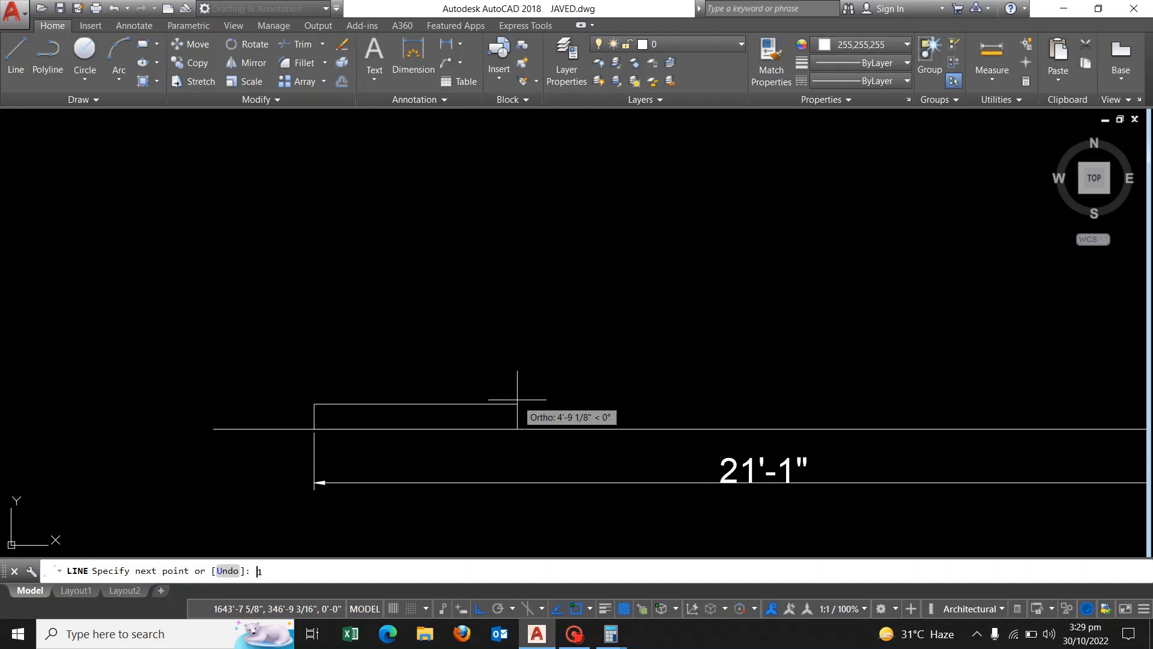
{"action": "left_click", "coordinate": [517, 400]}
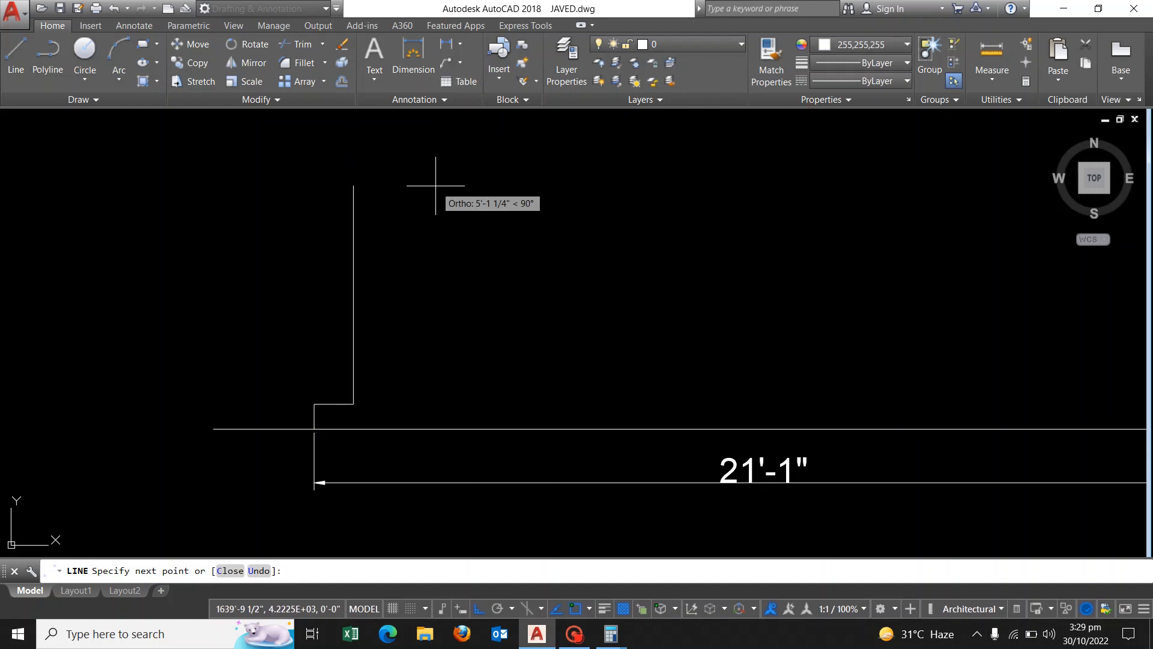
- Continue the stair line with a second 7" riser, an 11" tread and a third 7" riser
{"action": "type", "text": "7"}
{"action": "key", "text": "Return"}
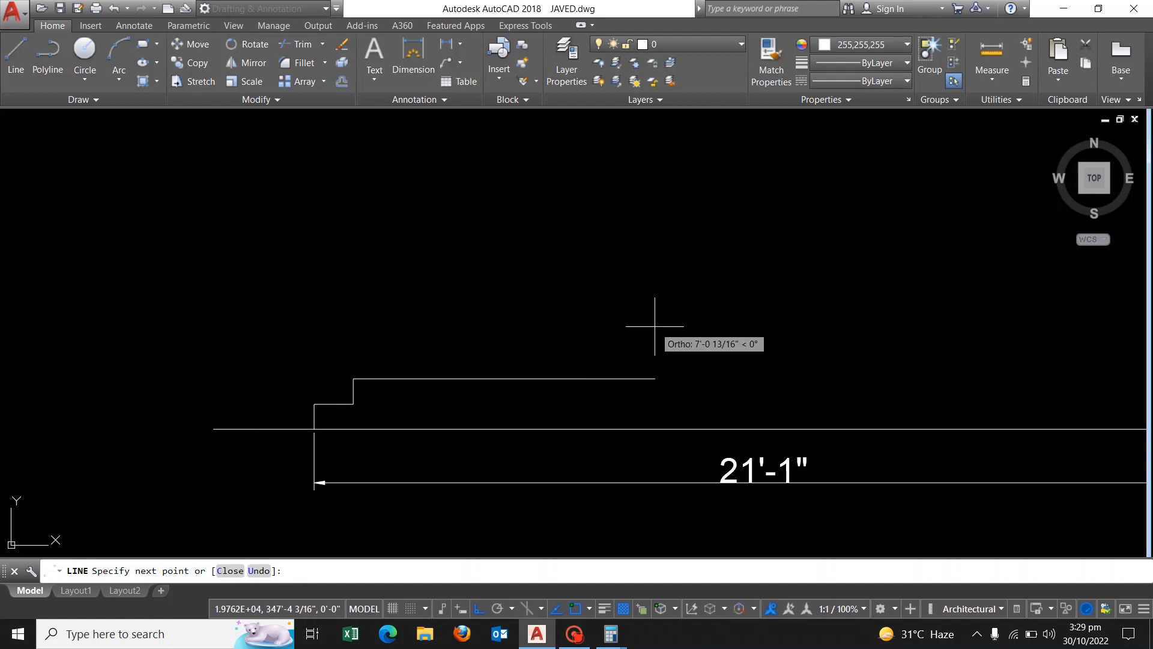
{"action": "type", "text": "11"}
{"action": "key", "text": "Return"}
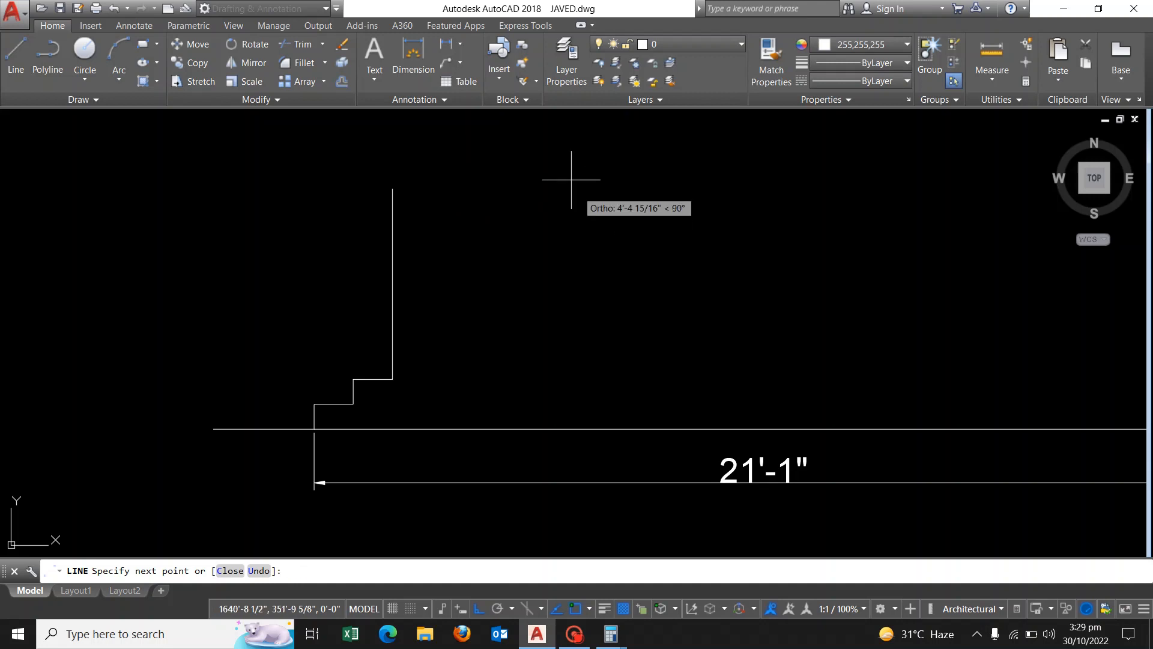
{"action": "type", "text": "7"}
{"action": "key", "text": "Return"}
{"action": "key", "text": "Return"}
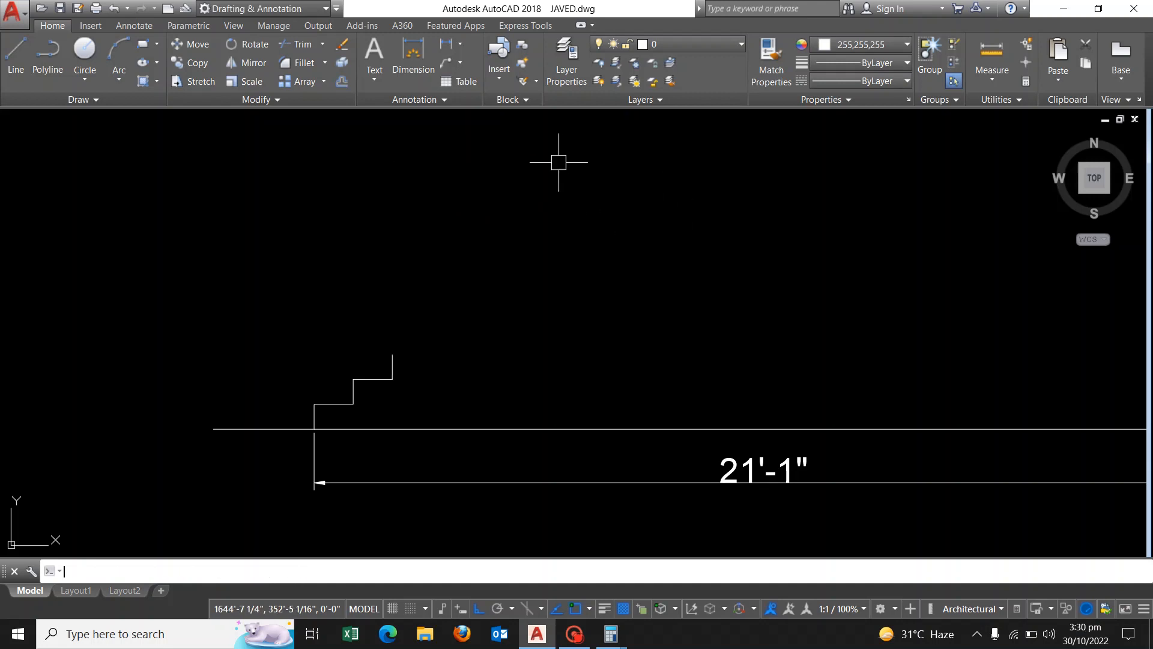
- Try to copy the whole stair profile from the foot of its first riser onto the top of its last riser
{"action": "type", "text": "ct o"}
{"action": "key", "text": "Return"}
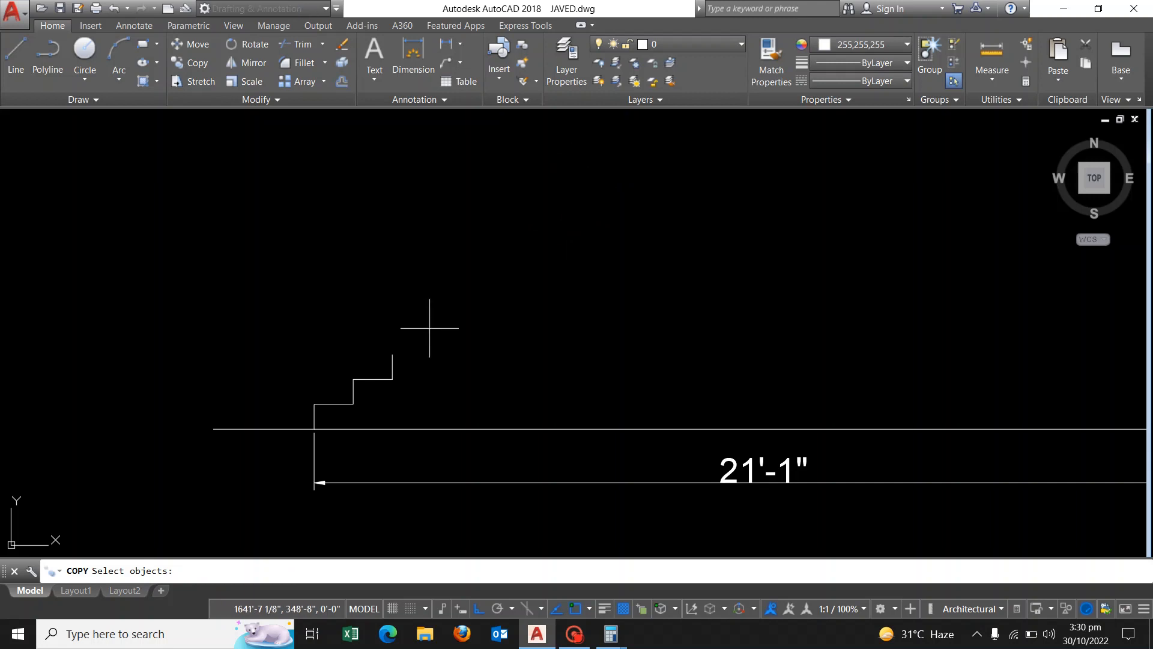
{"action": "left_click", "coordinate": [429, 324]}
{"action": "left_click", "coordinate": [256, 405]}
{"action": "key", "text": "Return"}
{"action": "scroll", "coordinate": [327, 434], "scroll_direction": "up", "scroll_amount": 5}
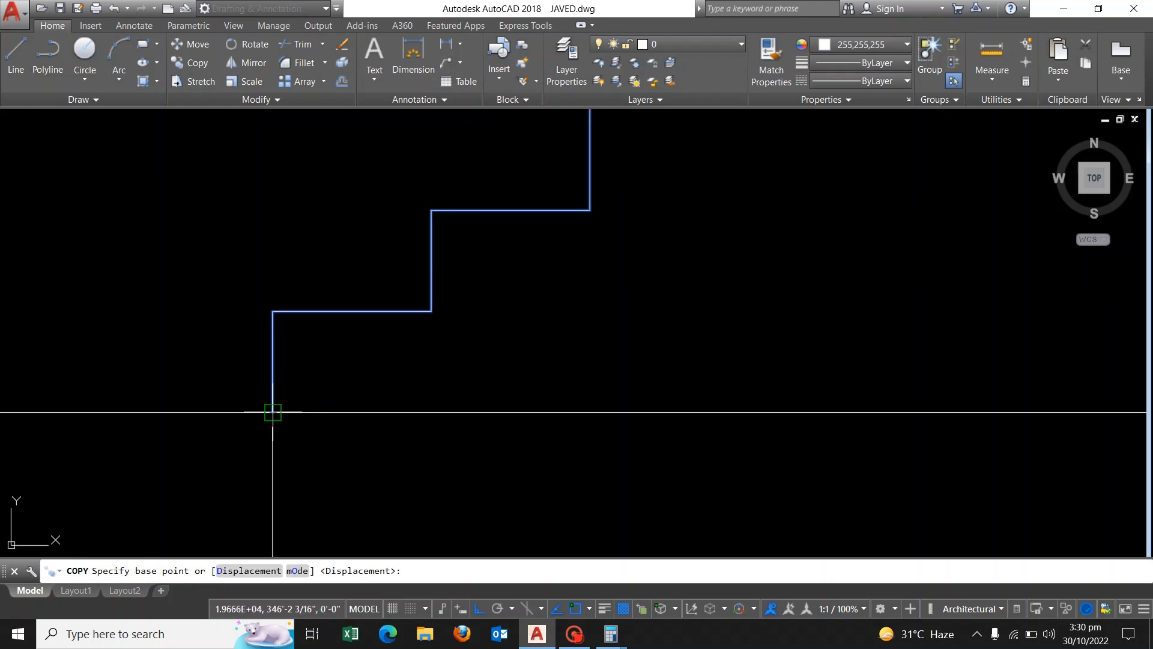
{"action": "left_click", "coordinate": [271, 412]}
{"action": "scroll", "coordinate": [277, 412], "scroll_direction": "down", "scroll_amount": 4}
{"action": "left_click", "coordinate": [402, 297]}
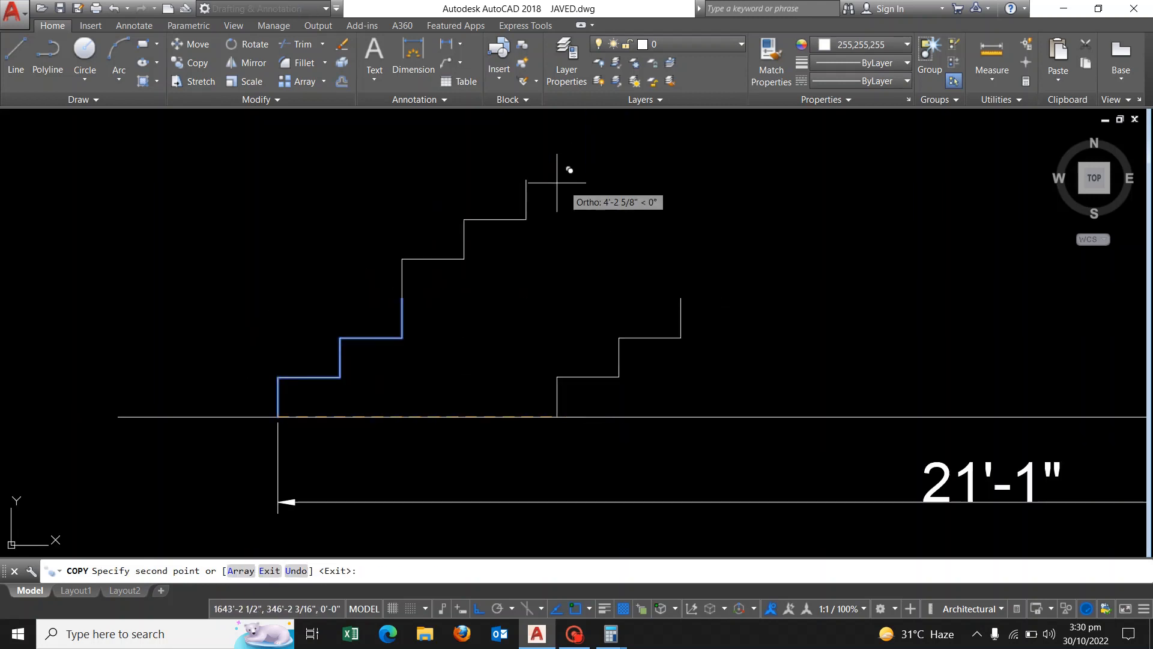
- Keep placing copies of the whole stair profile end to end up past the upper floor level
{"action": "left_click", "coordinate": [527, 180]}
{"action": "middle_click_drag", "start_coordinate": [558, 189], "coordinate": [333, 402]}
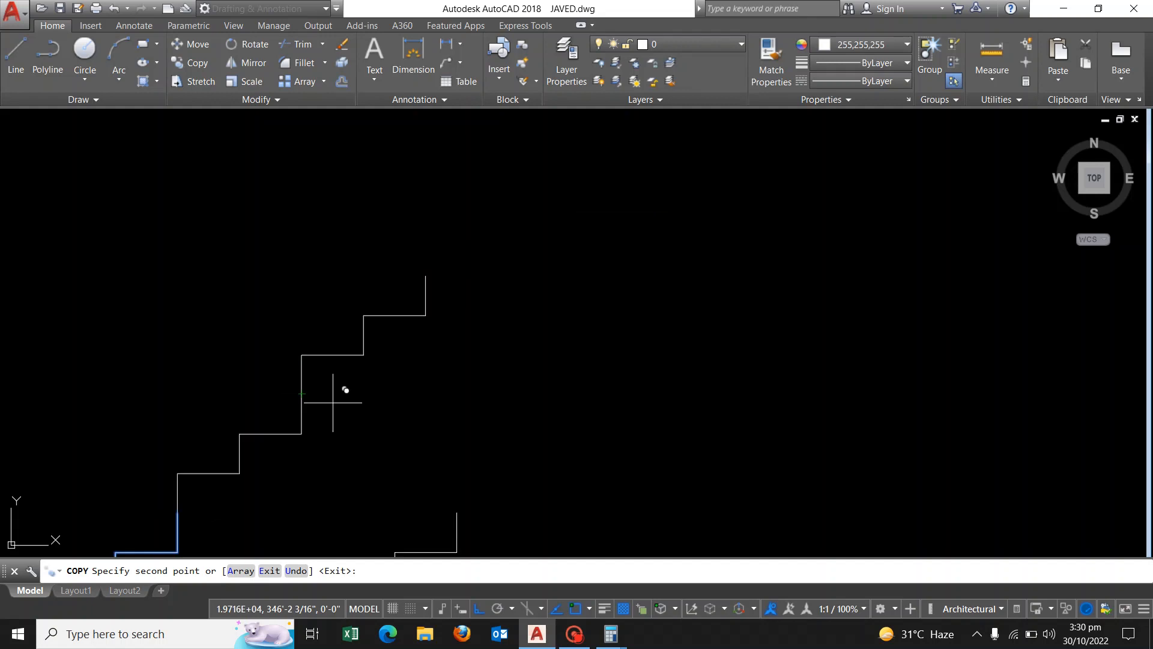
{"action": "left_click", "coordinate": [426, 276]}
{"action": "middle_click_drag", "start_coordinate": [430, 296], "coordinate": [399, 422]}
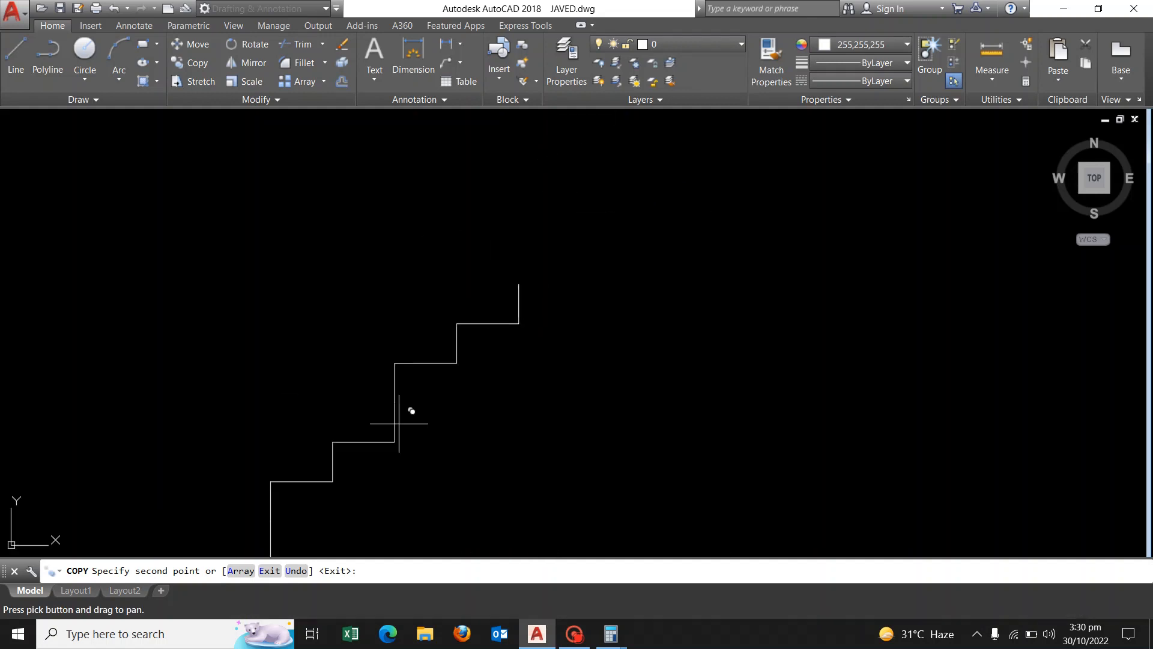
{"action": "left_click", "coordinate": [520, 283]}
{"action": "middle_click_drag", "start_coordinate": [669, 164], "coordinate": [517, 330]}
{"action": "left_click", "coordinate": [489, 331]}
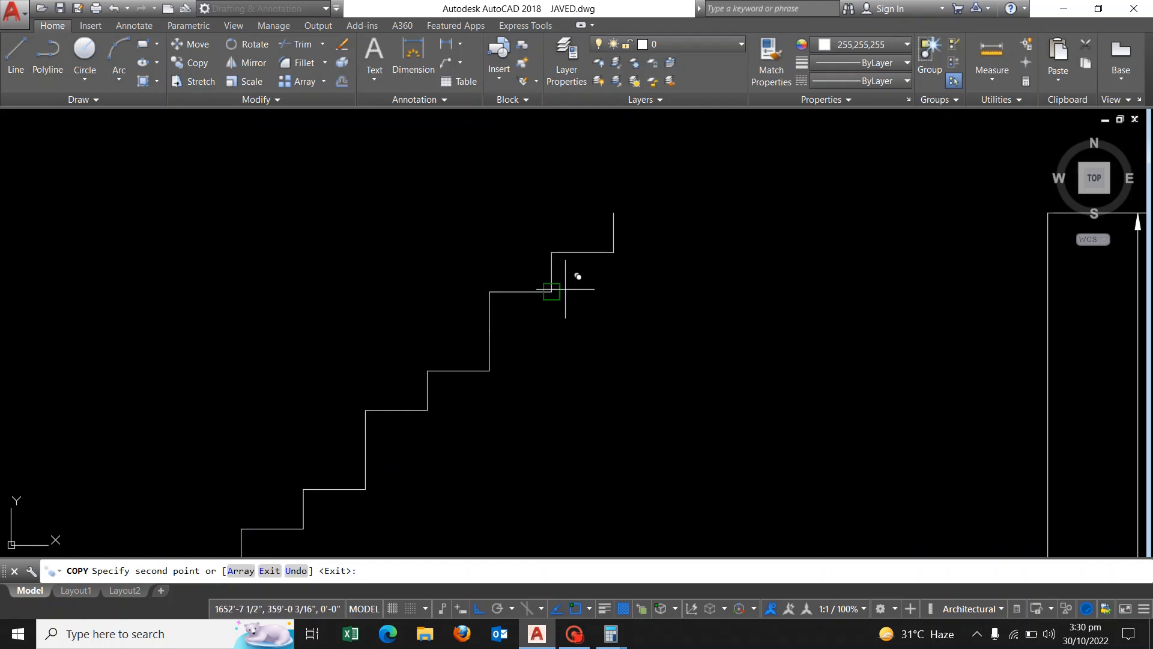
{"action": "left_click", "coordinate": [613, 217]}
{"action": "scroll", "coordinate": [490, 347], "scroll_direction": "down", "scroll_amount": 5}
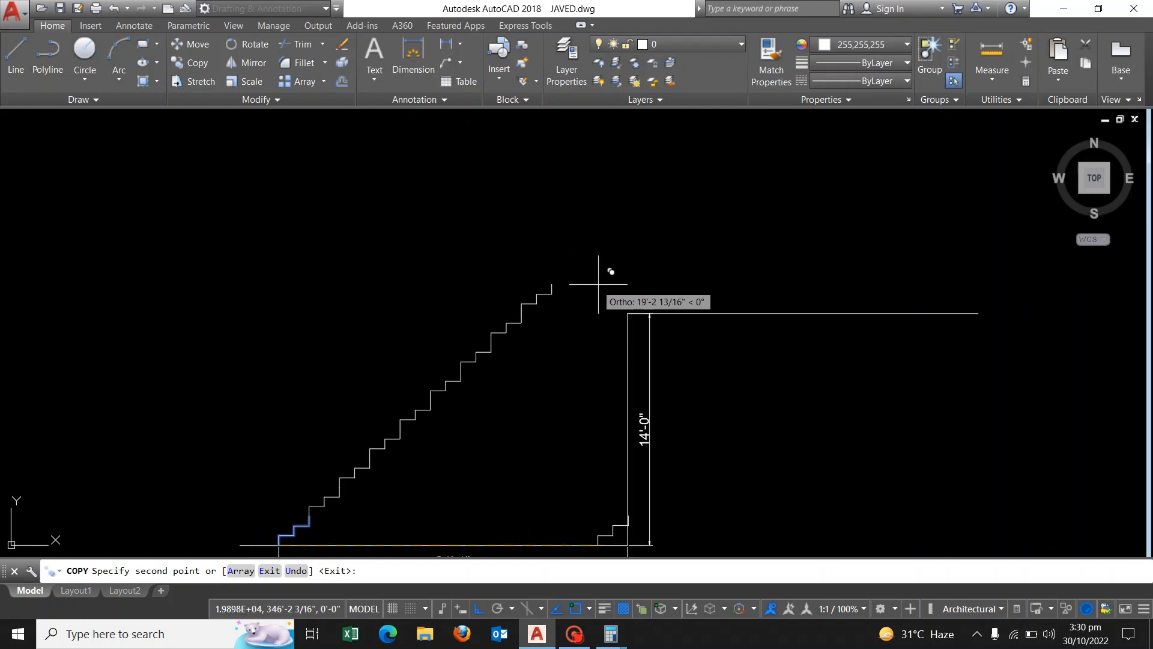
{"action": "middle_click_drag", "start_coordinate": [604, 297], "coordinate": [602, 187]}
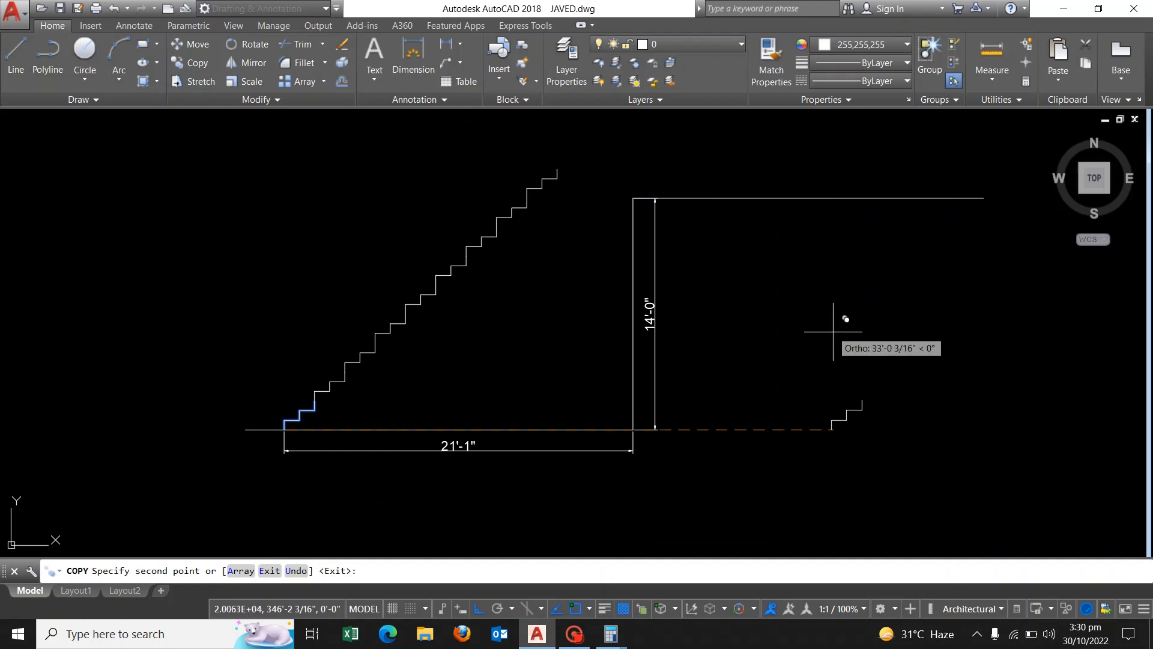
{"action": "key", "text": "Return"}
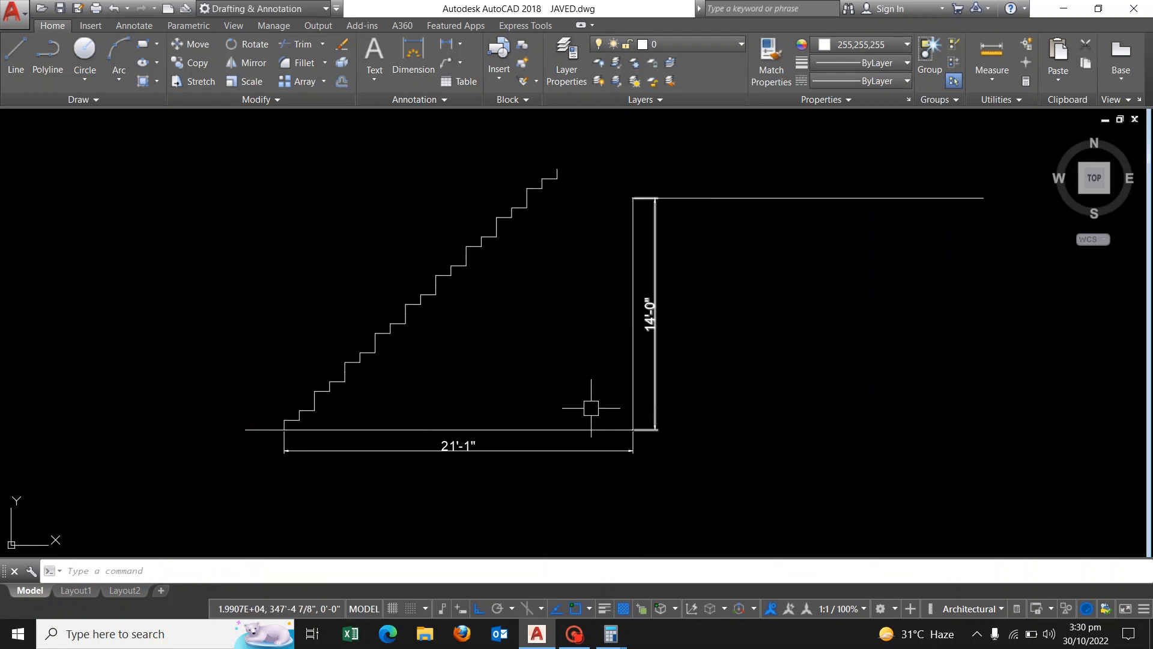
- Erase all the copied stair profiles, keeping the original two treads and three risers
{"action": "type", "text": "e"}
{"action": "key", "text": "Return"}
{"action": "left_click", "coordinate": [584, 149]}
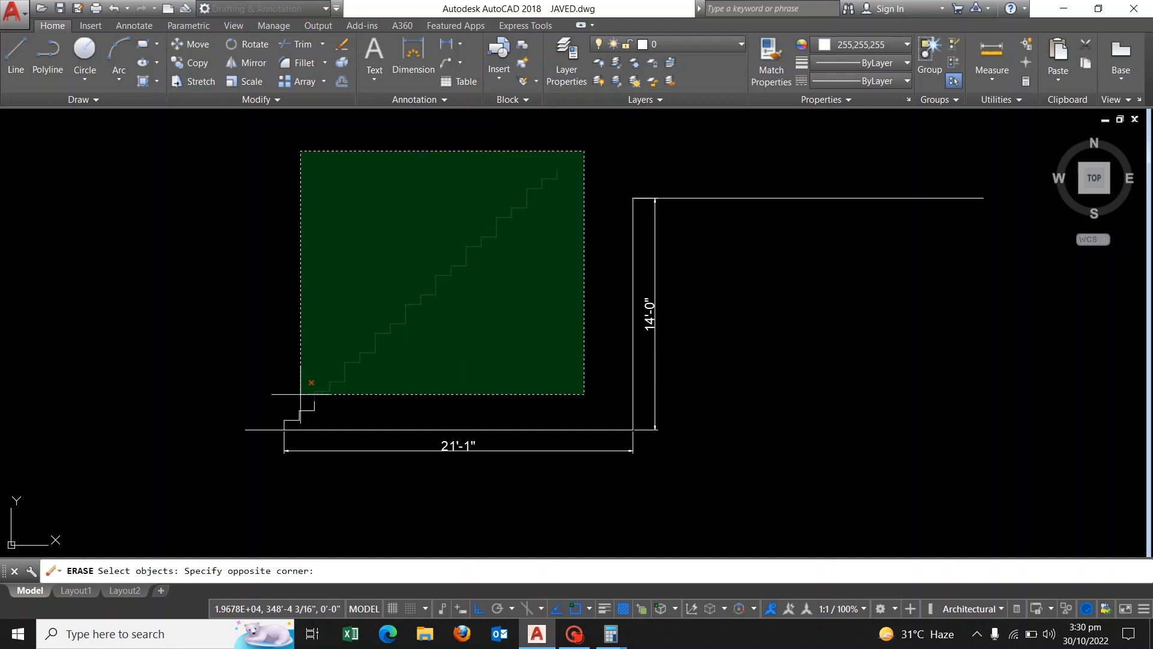
{"action": "left_click", "coordinate": [272, 433]}
{"action": "key", "text": "Return"}
- Copy the stair profile without its first riser, from the first riser's top onto the last riser's top
{"action": "scroll", "coordinate": [315, 449], "scroll_direction": "up", "scroll_amount": 3}
{"action": "type", "text": "co"}
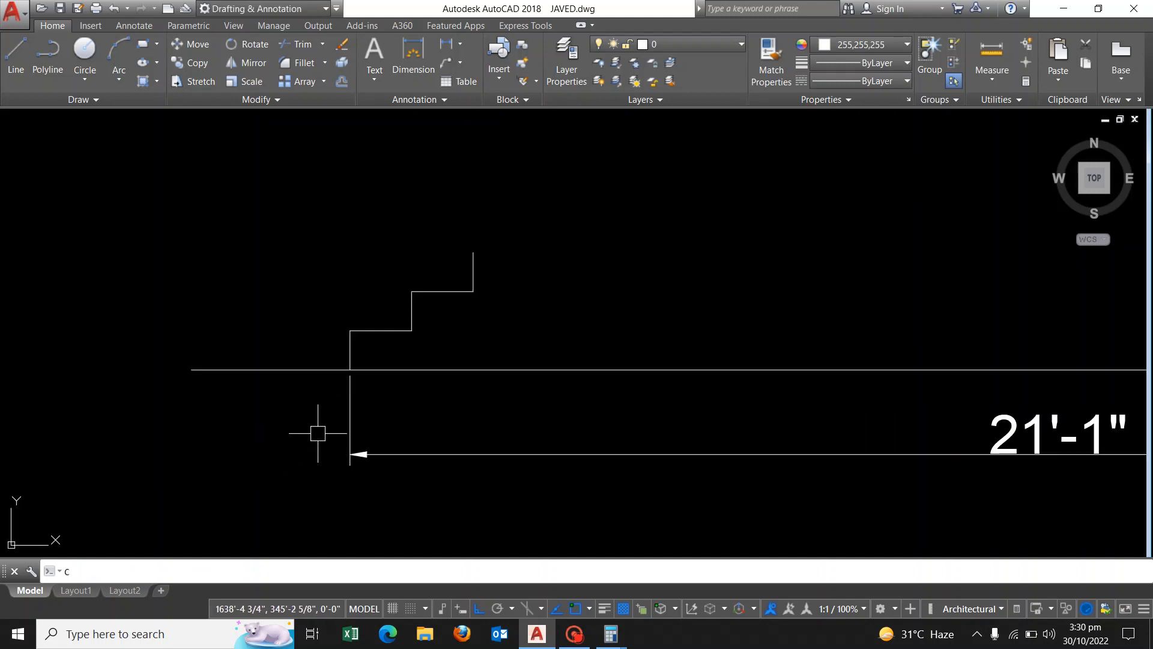
{"action": "key", "text": "Return"}
{"action": "left_click", "coordinate": [561, 209]}
{"action": "left_click", "coordinate": [346, 334]}
{"action": "key", "text": "Return"}
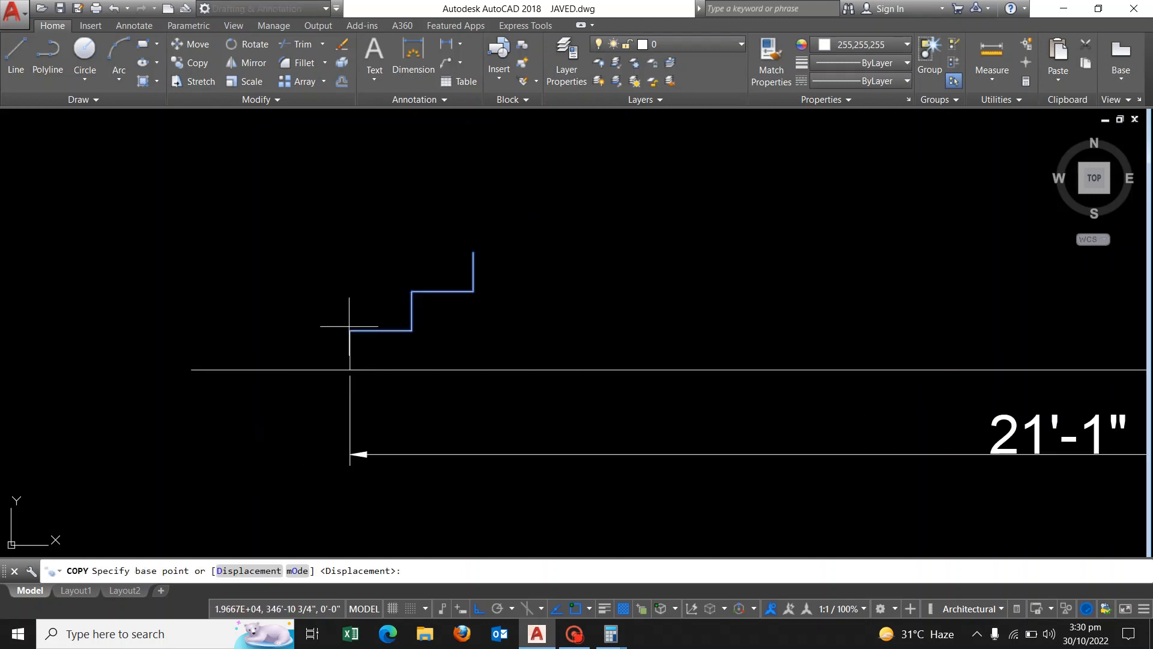
{"action": "left_click", "coordinate": [350, 330]}
{"action": "left_click", "coordinate": [474, 251]}
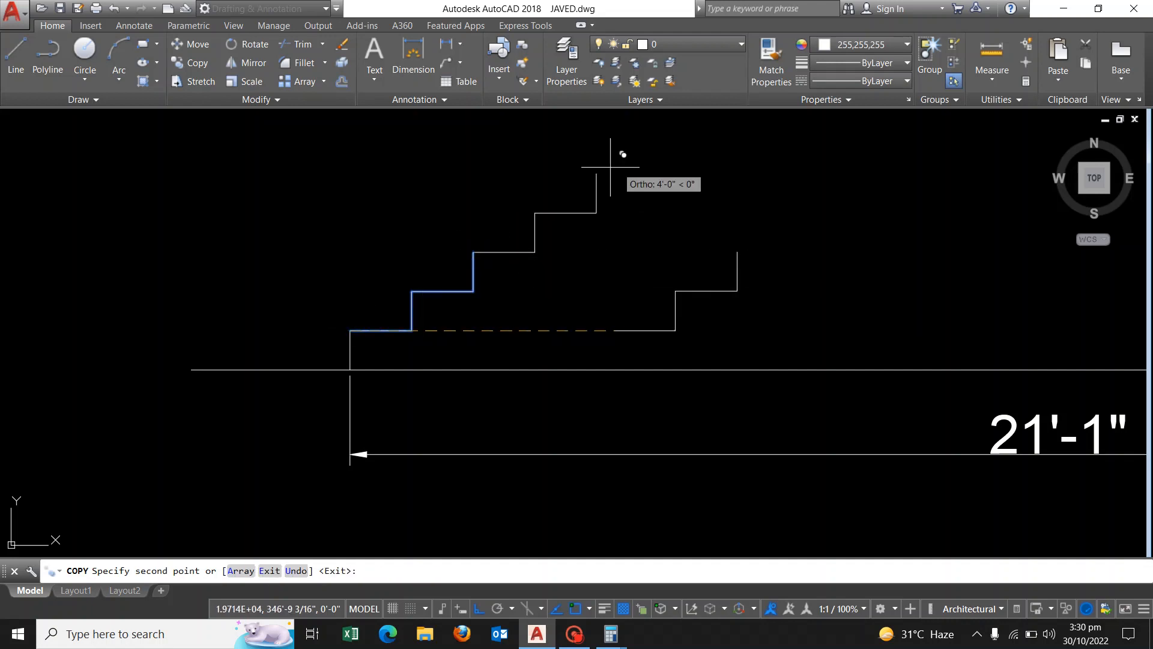
- Place further copies of the two-step profile end to end until the flight reaches the upper floor line
{"action": "middle_click_drag", "start_coordinate": [565, 209], "coordinate": [431, 343]}
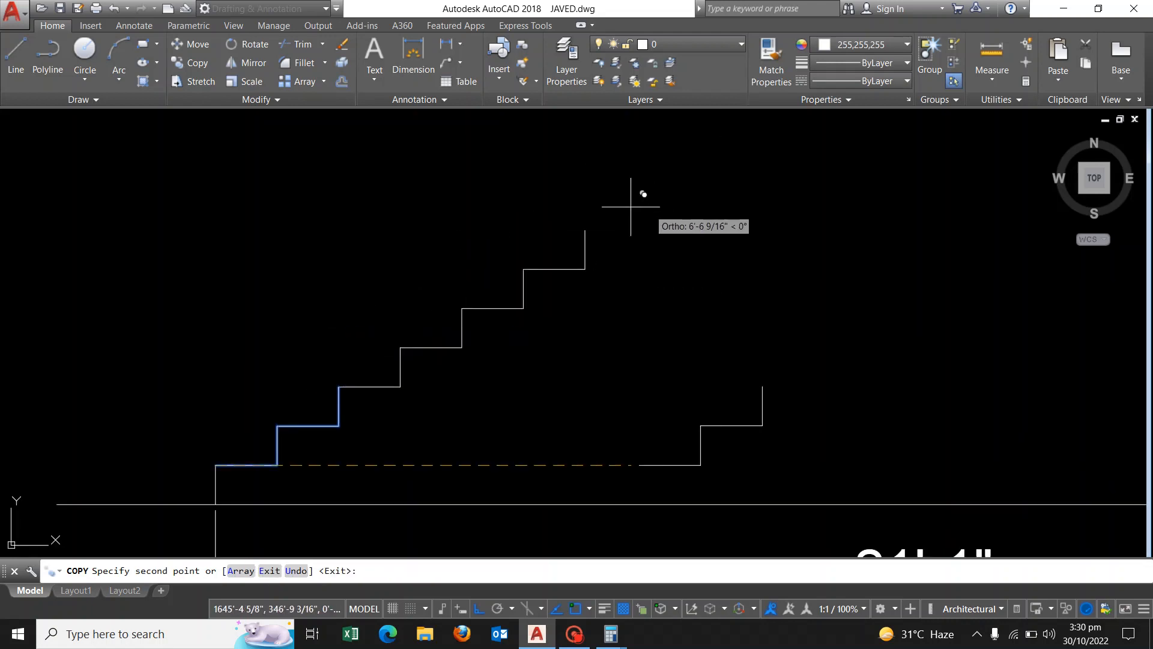
{"action": "left_click", "coordinate": [585, 229]}
{"action": "middle_click_drag", "start_coordinate": [499, 283], "coordinate": [391, 373]}
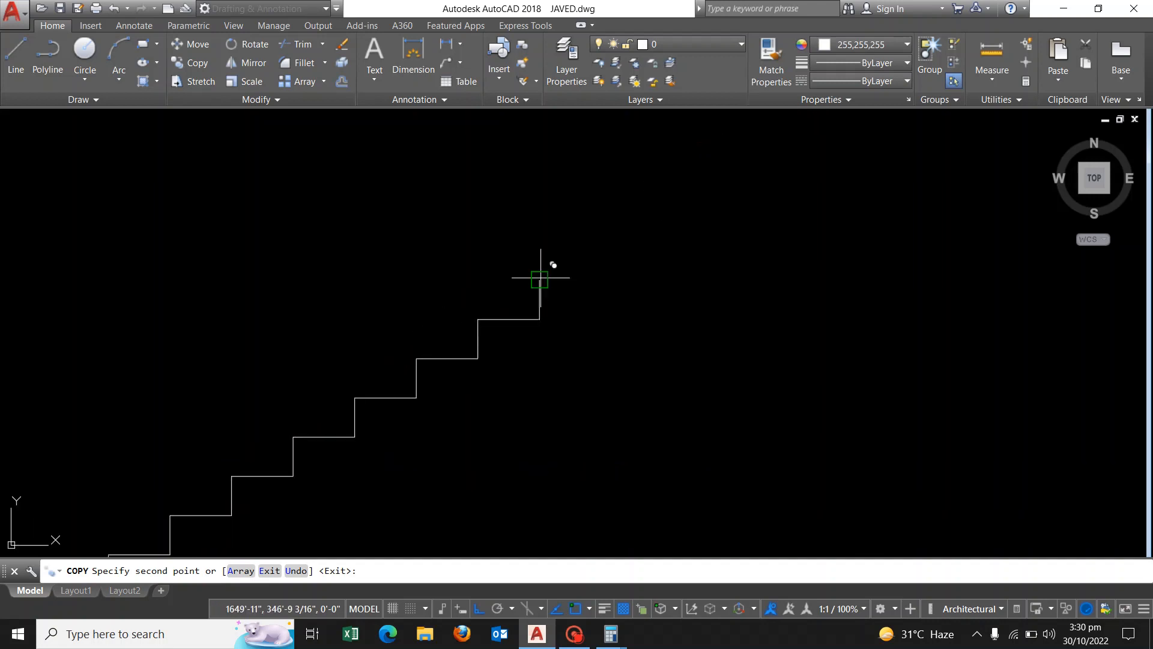
{"action": "left_click", "coordinate": [539, 281]}
{"action": "middle_click_drag", "start_coordinate": [664, 206], "coordinate": [621, 276]}
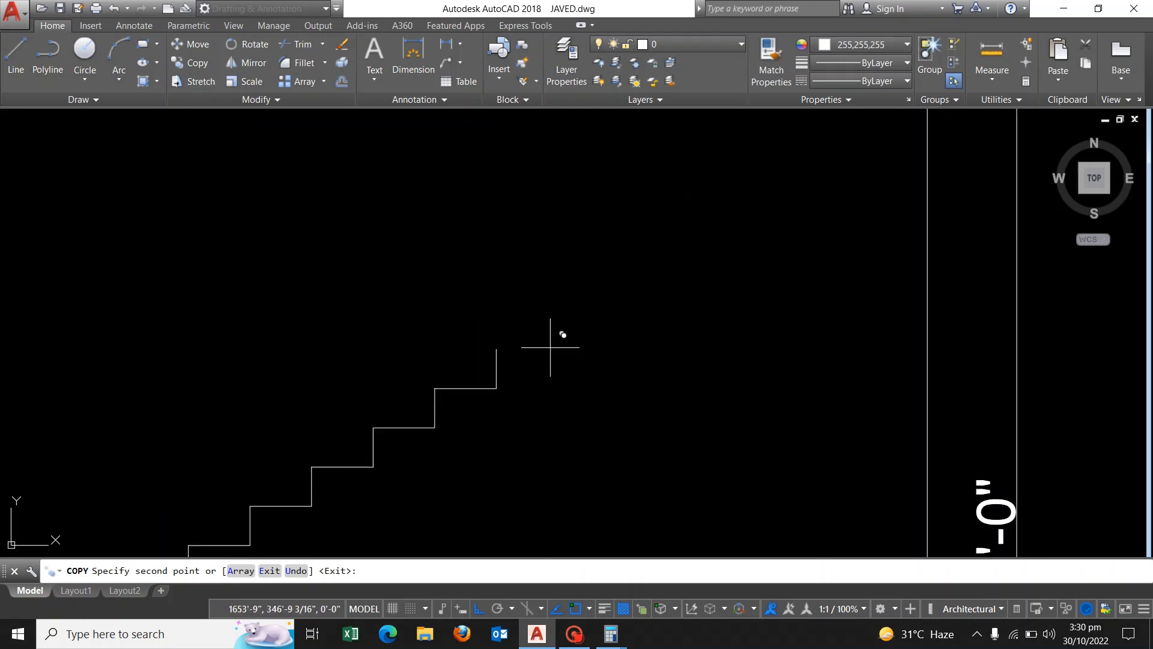
{"action": "left_click", "coordinate": [620, 271]}
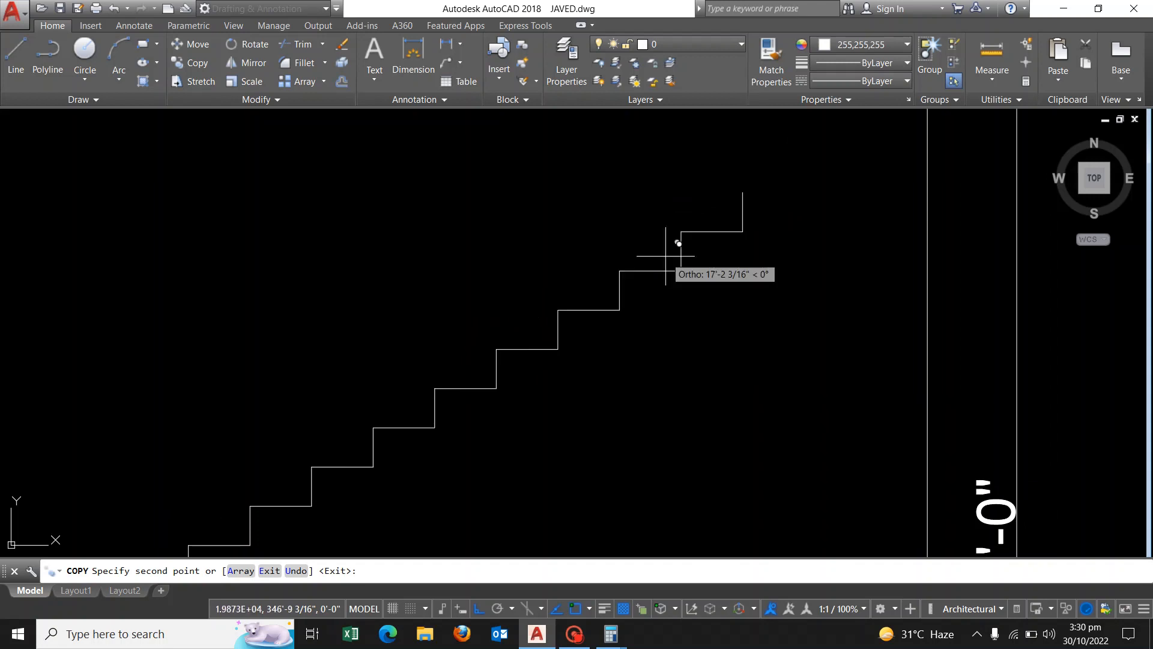
{"action": "middle_click_drag", "start_coordinate": [791, 160], "coordinate": [625, 306]}
{"action": "left_click", "coordinate": [576, 339]}
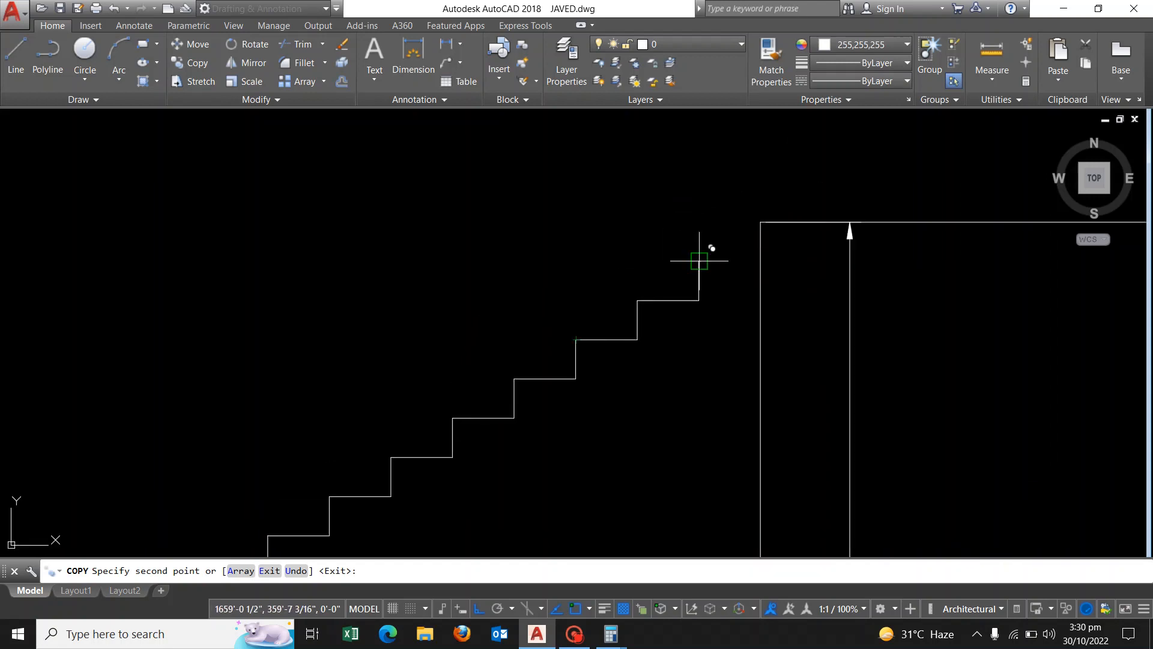
{"action": "left_click", "coordinate": [698, 261]}
{"action": "key", "text": "Escape"}
- Erase the surplus riser that extends above the upper floor line
{"action": "type", "text": "e"}
{"action": "key", "text": "Return"}
{"action": "left_click", "coordinate": [829, 146]}
{"action": "left_click", "coordinate": [799, 186]}
{"action": "key", "text": "Return"}
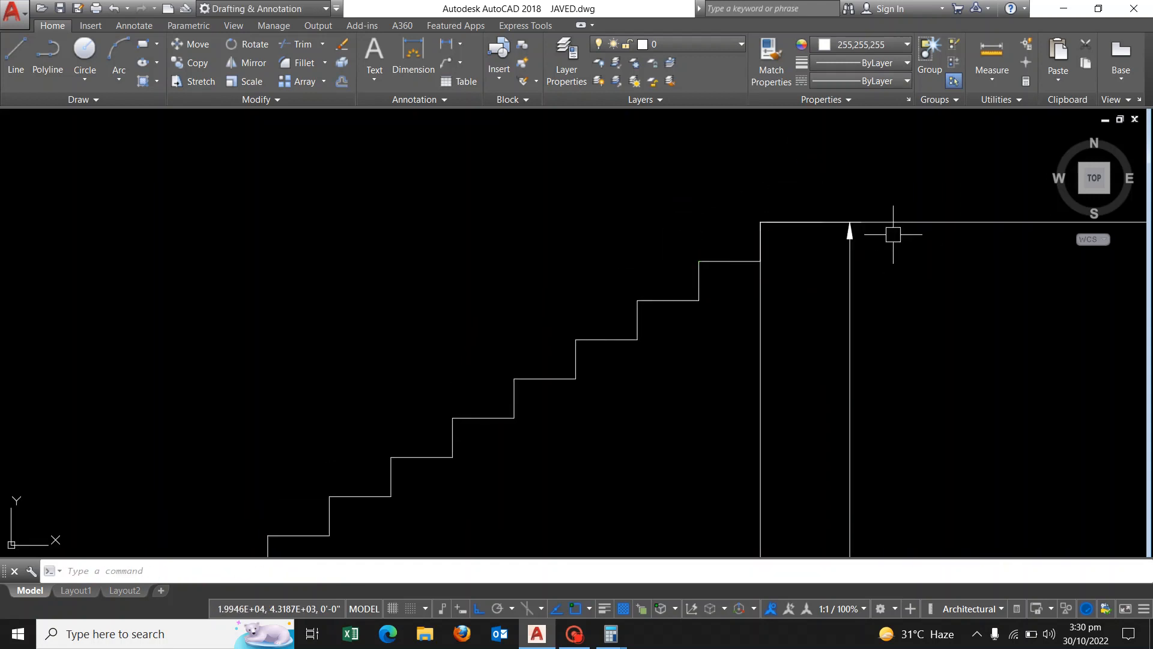
- Erase the surplus copied tread overlapping the start of the upper floor line
{"action": "scroll", "coordinate": [883, 229], "scroll_direction": "down", "scroll_amount": 2}
{"action": "scroll", "coordinate": [848, 203], "scroll_direction": "up", "scroll_amount": 4}
{"action": "key", "text": "Return"}
{"action": "left_click", "coordinate": [708, 205]}
{"action": "left_click", "coordinate": [929, 256]}
{"action": "key", "text": "Return"}
- Stretch the free end of the lower floor line farther out from the foot of the stairs
{"action": "scroll", "coordinate": [811, 227], "scroll_direction": "down", "scroll_amount": 4}
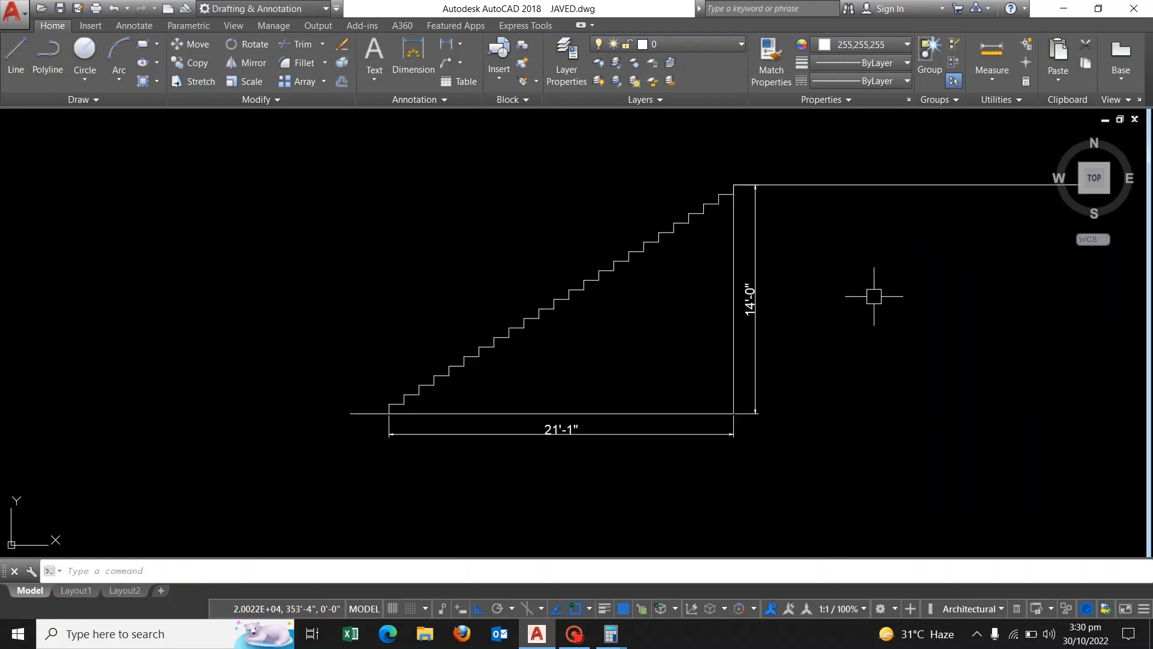
{"action": "left_click", "coordinate": [354, 413]}
{"action": "left_click", "coordinate": [351, 413]}
{"action": "left_click", "coordinate": [275, 413]}
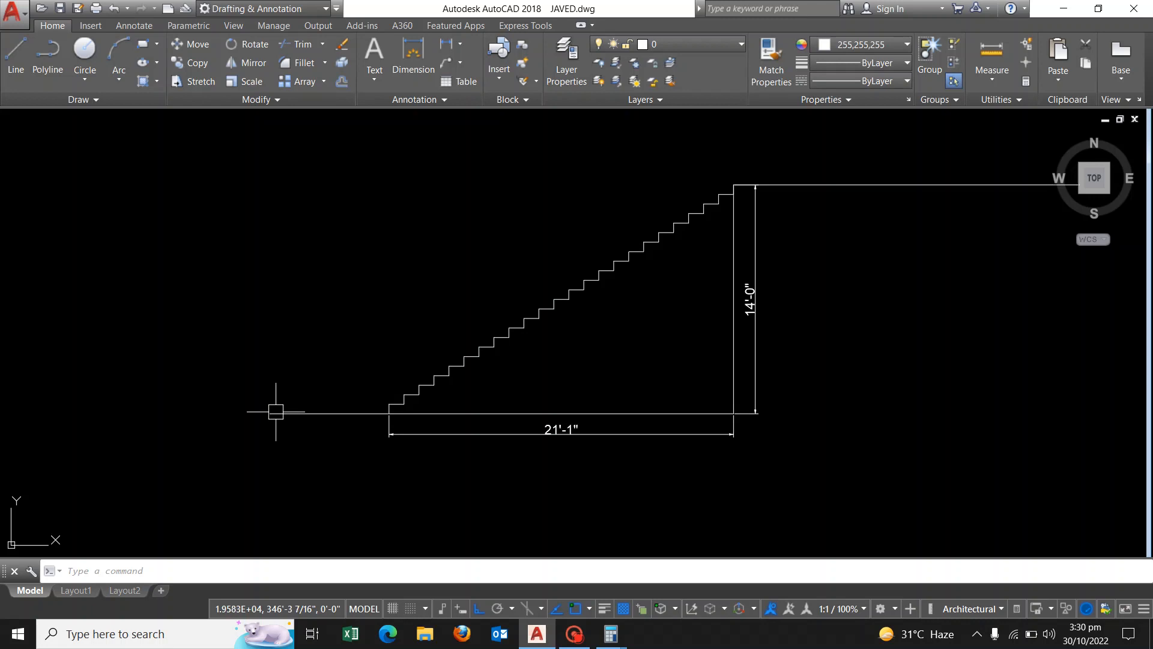
- Move the entire 14'-0" staircase section with its dimensions to the right of the first section, with Ortho turned off
{"action": "scroll", "coordinate": [276, 412], "scroll_direction": "down", "scroll_amount": 2}
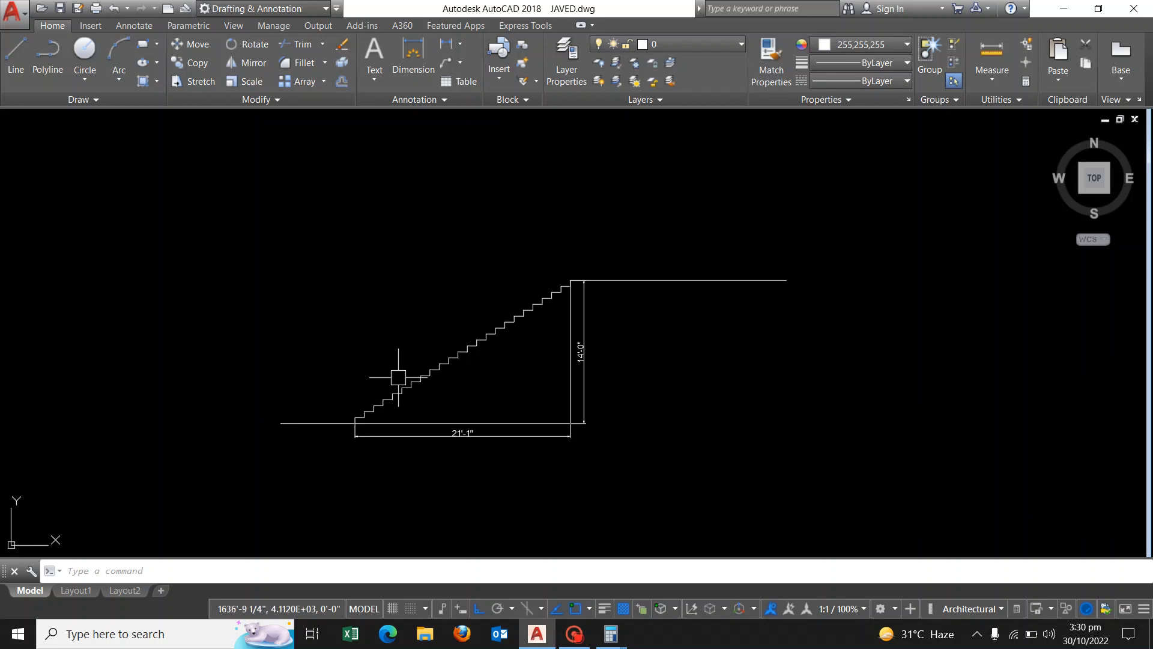
{"action": "type", "text": "m"}
{"action": "key", "text": "Return"}
{"action": "left_click", "coordinate": [765, 199]}
{"action": "left_click", "coordinate": [347, 507]}
{"action": "key", "text": "Return"}
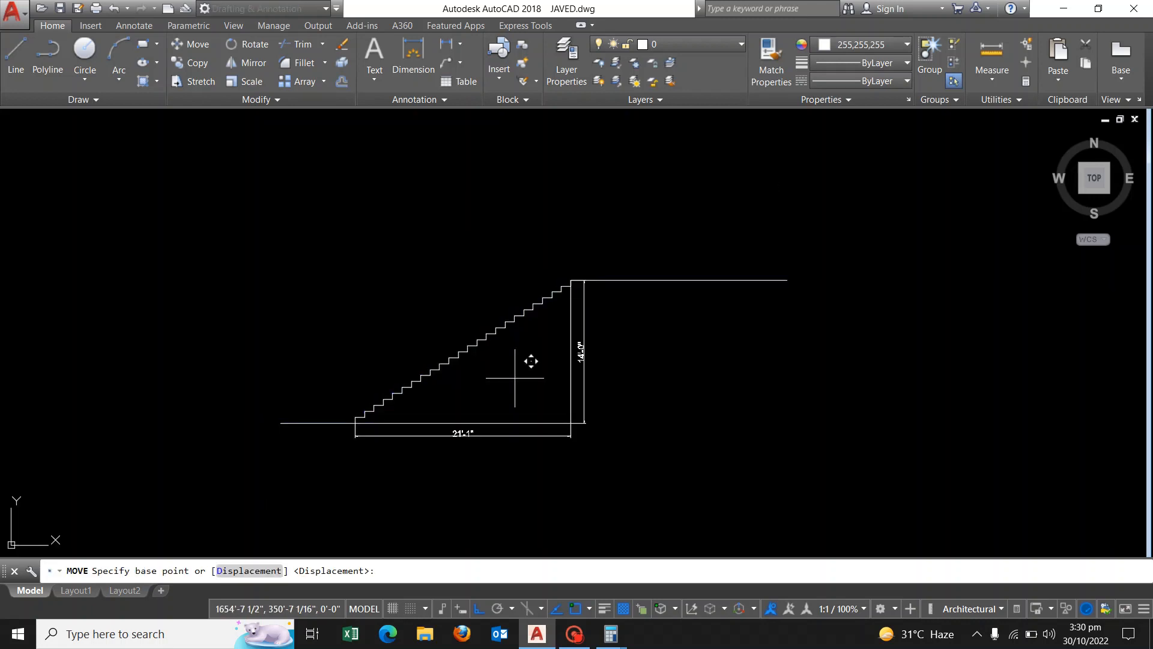
{"action": "left_click", "coordinate": [528, 361]}
{"action": "scroll", "coordinate": [534, 312], "scroll_direction": "down", "scroll_amount": 4}
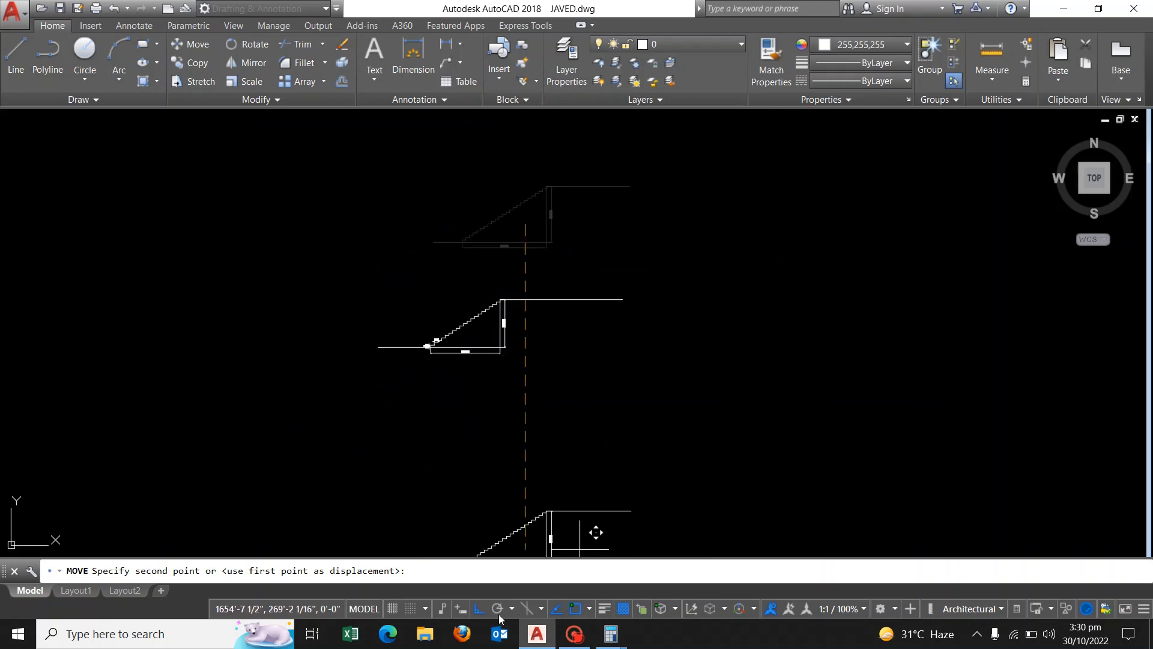
{"action": "left_click", "coordinate": [475, 610]}
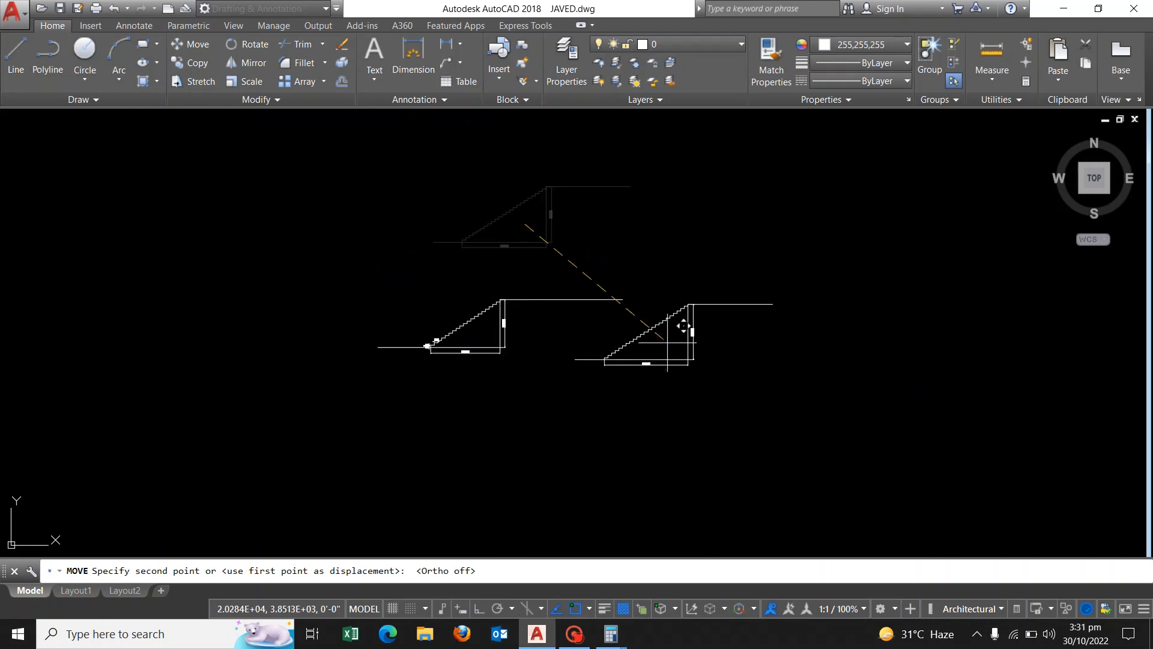
{"action": "left_click", "coordinate": [665, 345]}
{"action": "scroll", "coordinate": [677, 351], "scroll_direction": "up", "scroll_amount": 3}
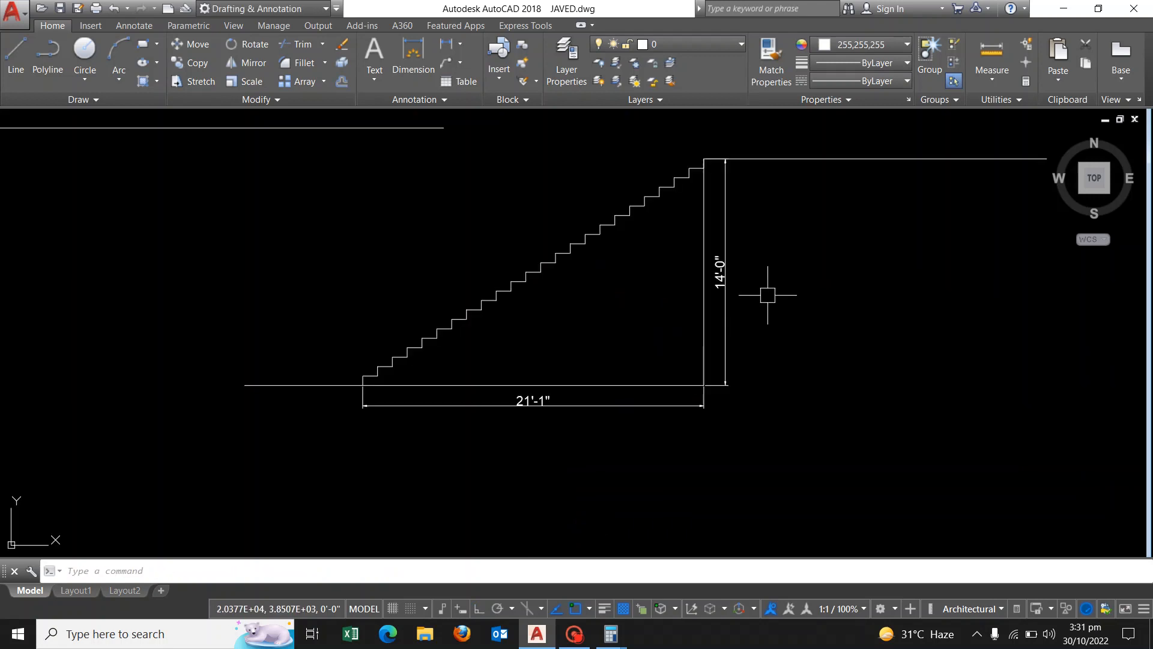
{"action": "scroll", "coordinate": [775, 293], "scroll_direction": "down", "scroll_amount": 2}
{"action": "middle_click_drag", "start_coordinate": [299, 345], "coordinate": [387, 342]}
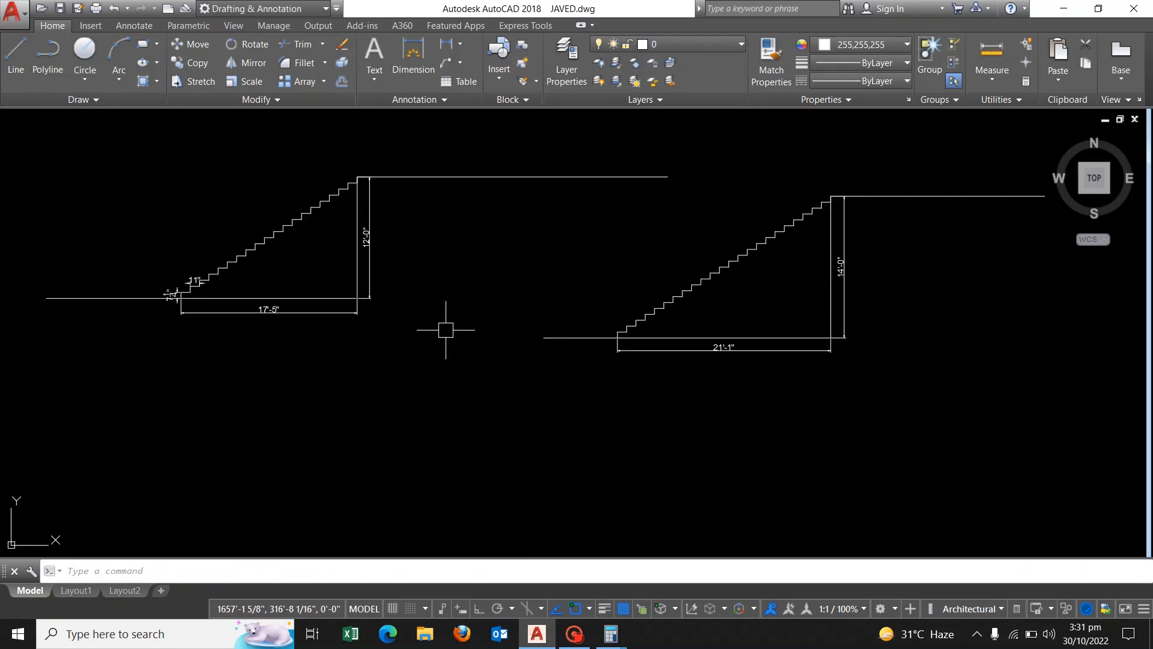
{"action": "middle_click_drag", "start_coordinate": [435, 381], "coordinate": [438, 383]}
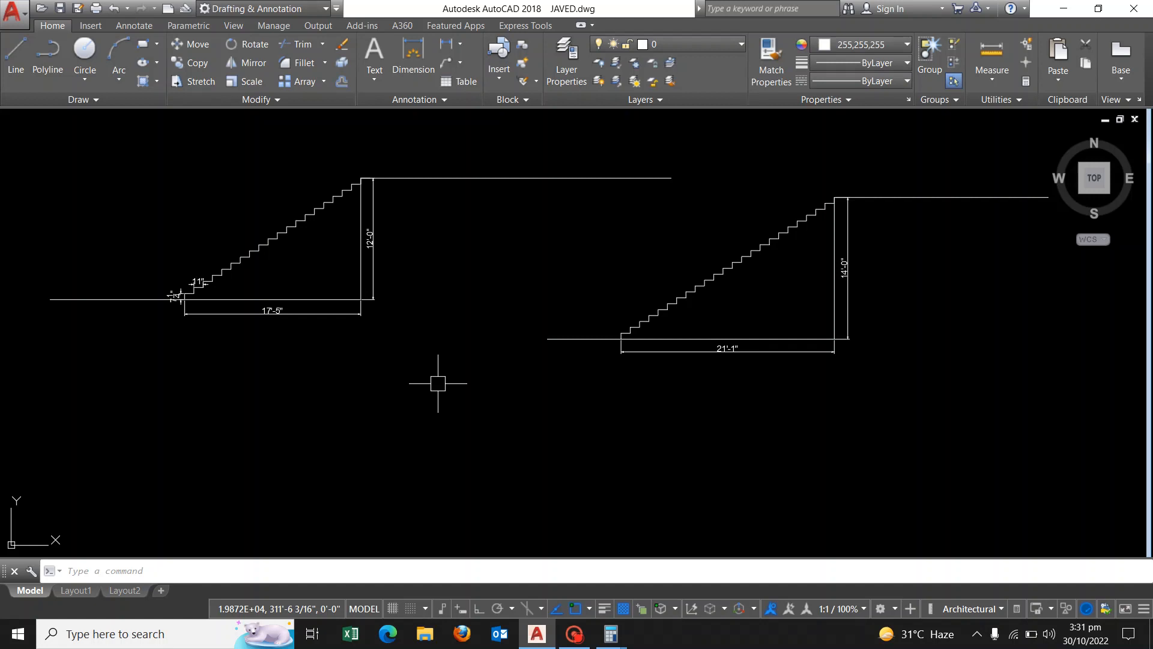
- Copy the existing floor level text to the start of the 14'-0" section's lower floor line
{"action": "type", "text": "co"}
{"action": "key", "text": "Return"}
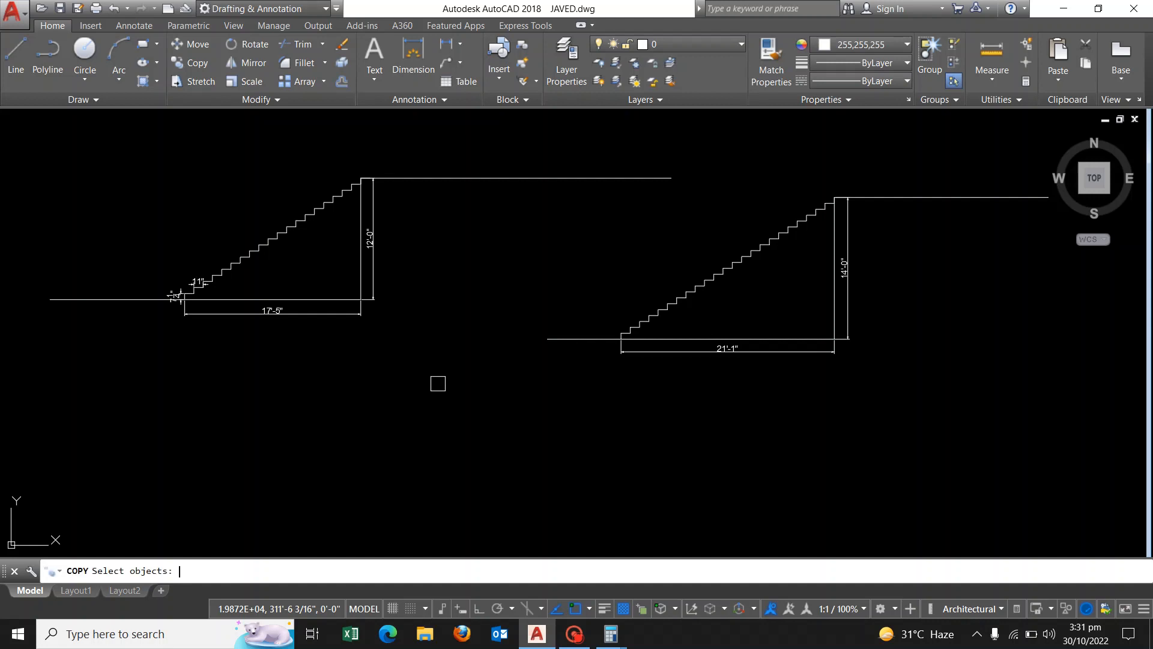
{"action": "scroll", "coordinate": [437, 384], "scroll_direction": "down", "scroll_amount": 5}
{"action": "scroll", "coordinate": [633, 460], "scroll_direction": "up", "scroll_amount": 8}
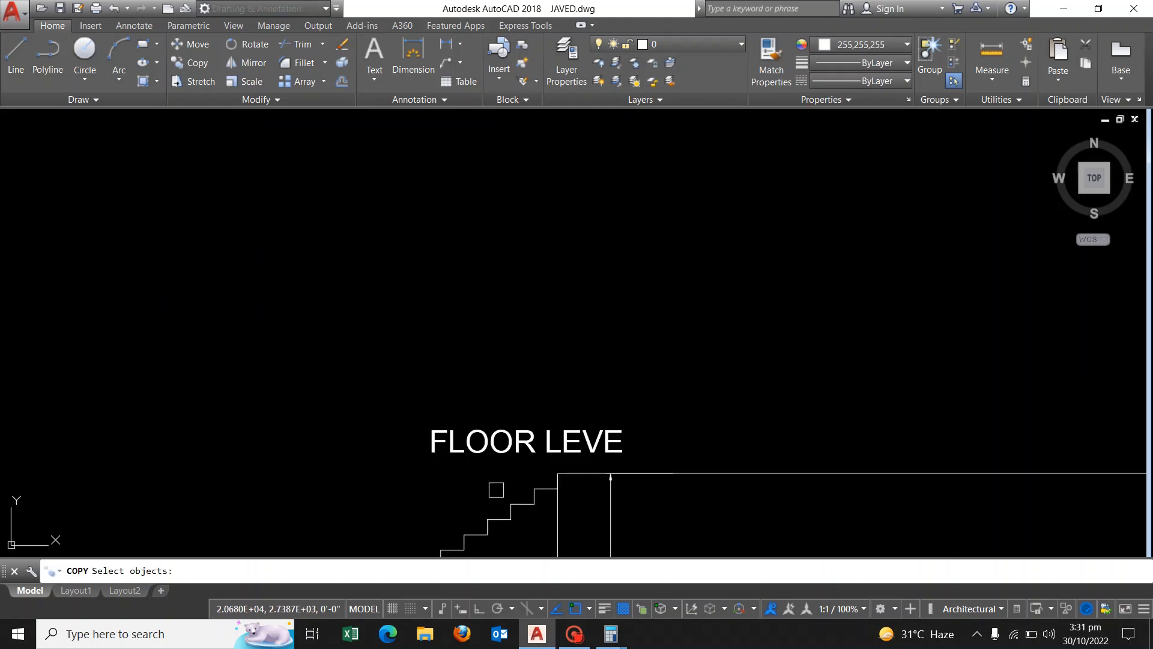
{"action": "left_click", "coordinate": [479, 432]}
{"action": "key", "text": "Return"}
{"action": "left_click", "coordinate": [475, 448]}
{"action": "scroll", "coordinate": [495, 510], "scroll_direction": "down", "scroll_amount": 5}
{"action": "middle_click_drag", "start_coordinate": [506, 182], "coordinate": [533, 471]}
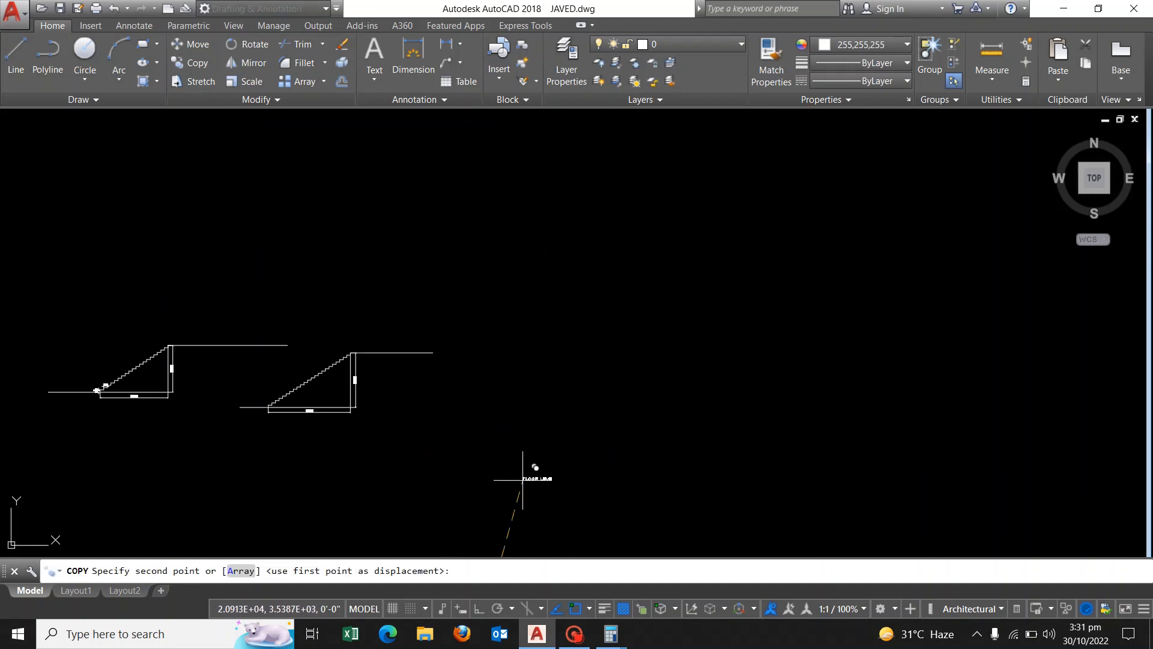
{"action": "scroll", "coordinate": [498, 455], "scroll_direction": "up", "scroll_amount": 6}
{"action": "left_click", "coordinate": [498, 455]}
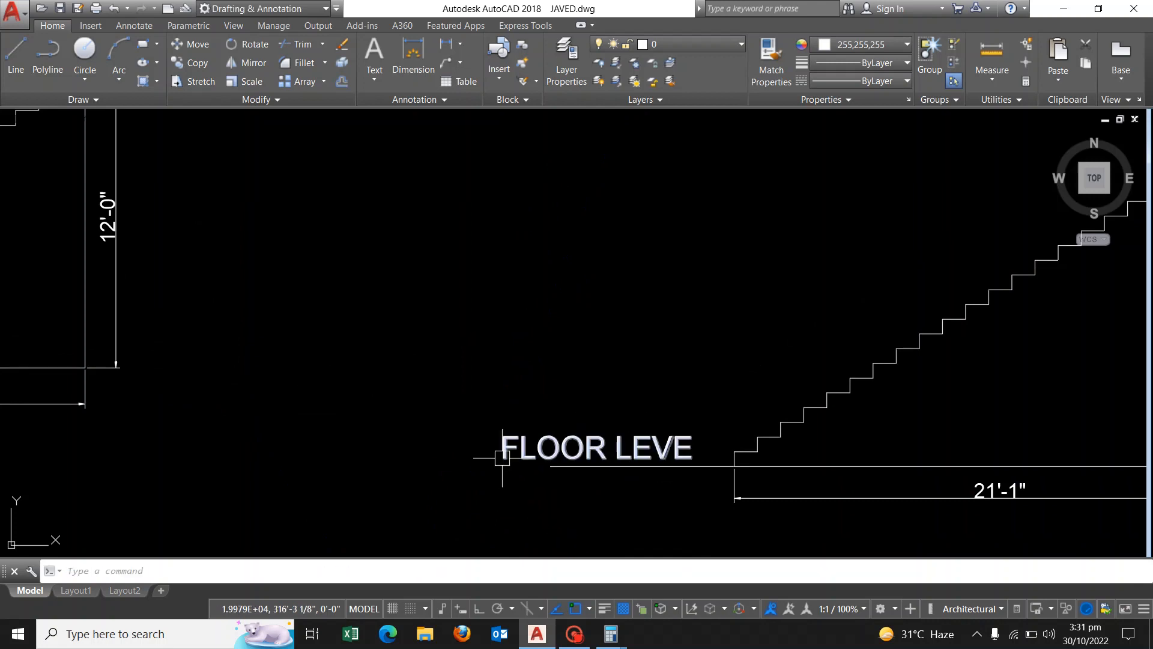
- Change the copied text at the foot of the 14'-0" staircase to read FINISH FLOOR LEVEL
{"action": "double_click", "coordinate": [498, 455]}
{"action": "key", "text": "ctrl+a"}
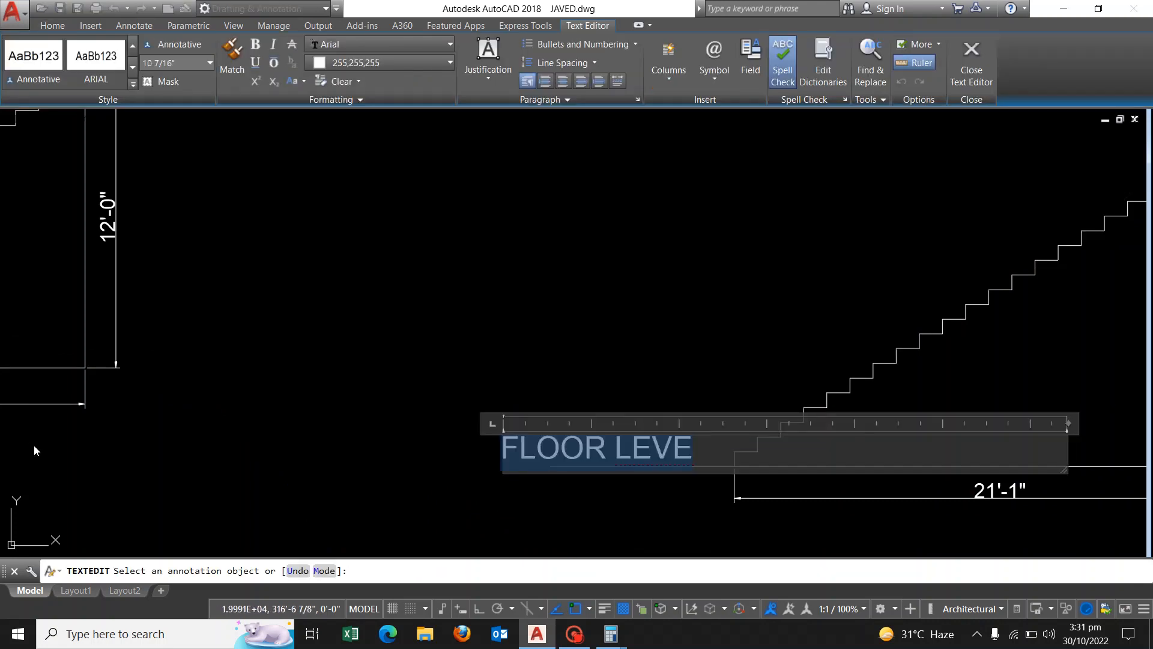
{"action": "type", "text": "FI"}
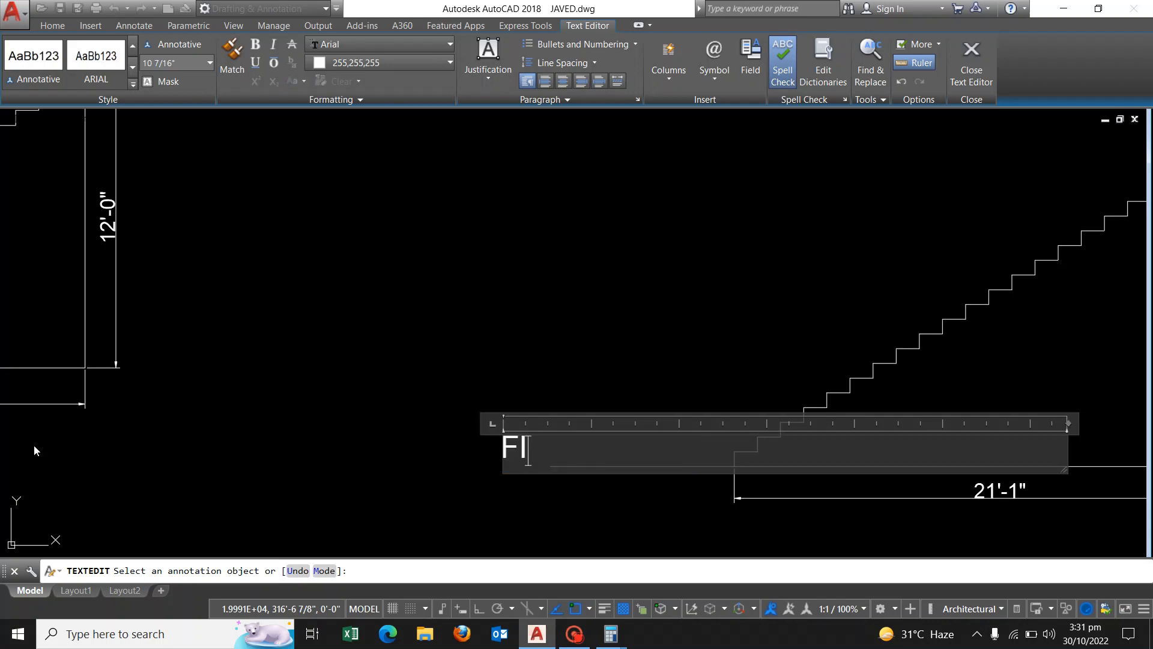
{"action": "type", "text": "NIS"}
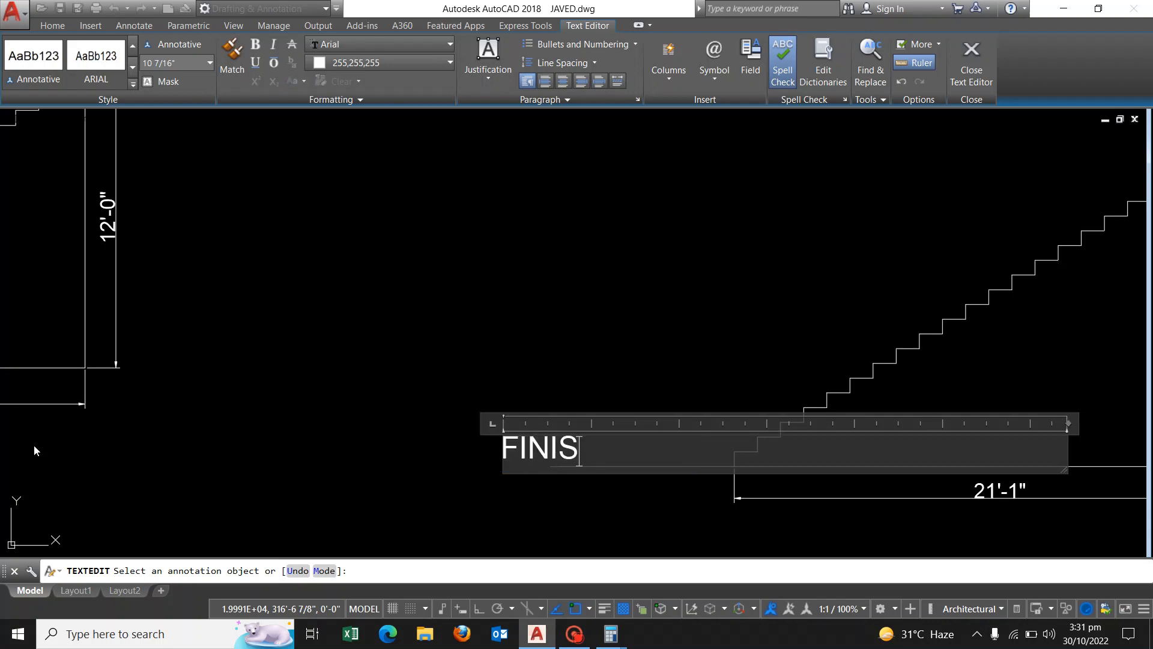
{"action": "type", "text": "H FL"}
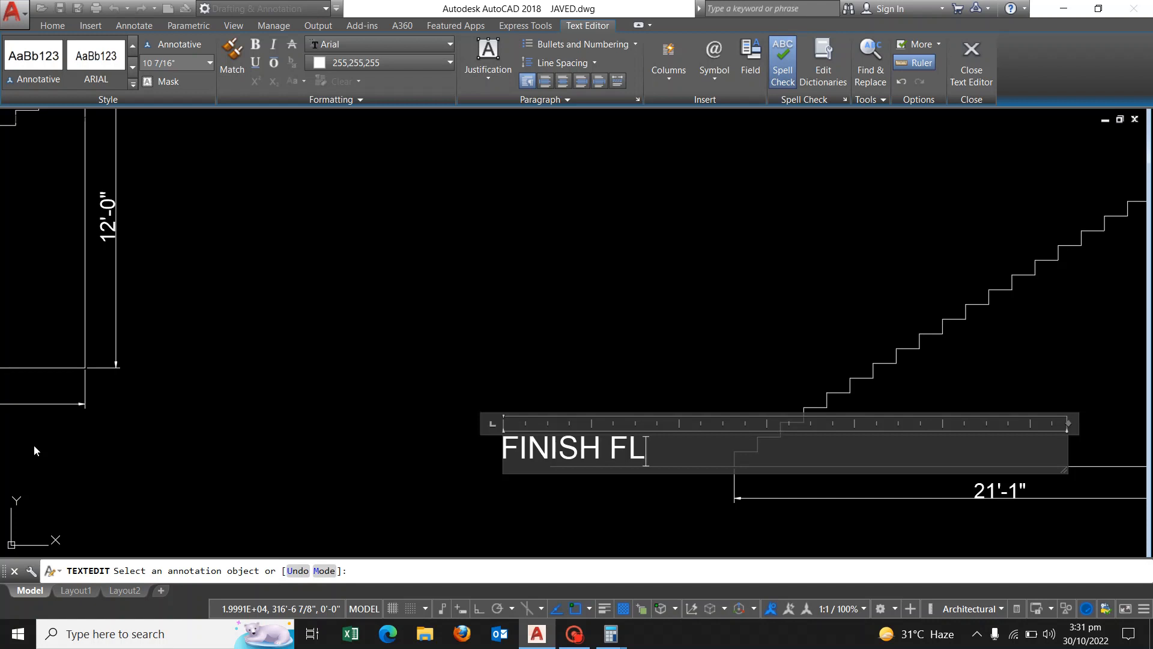
{"action": "type", "text": "OOR "}
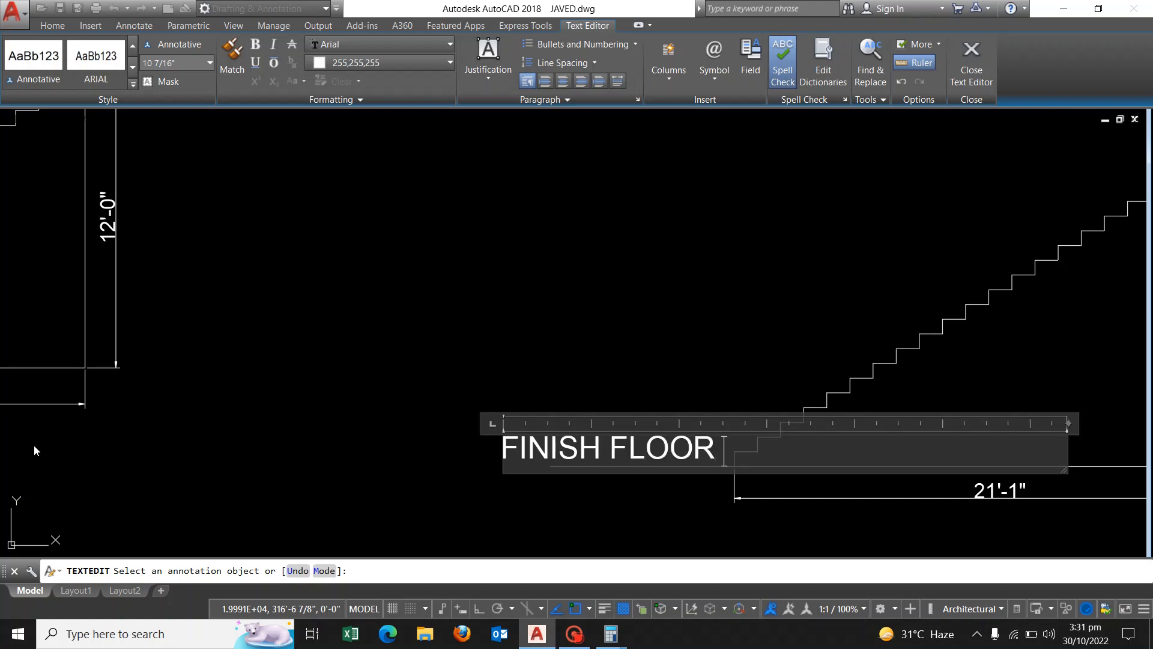
{"action": "type", "text": "LEVE"}
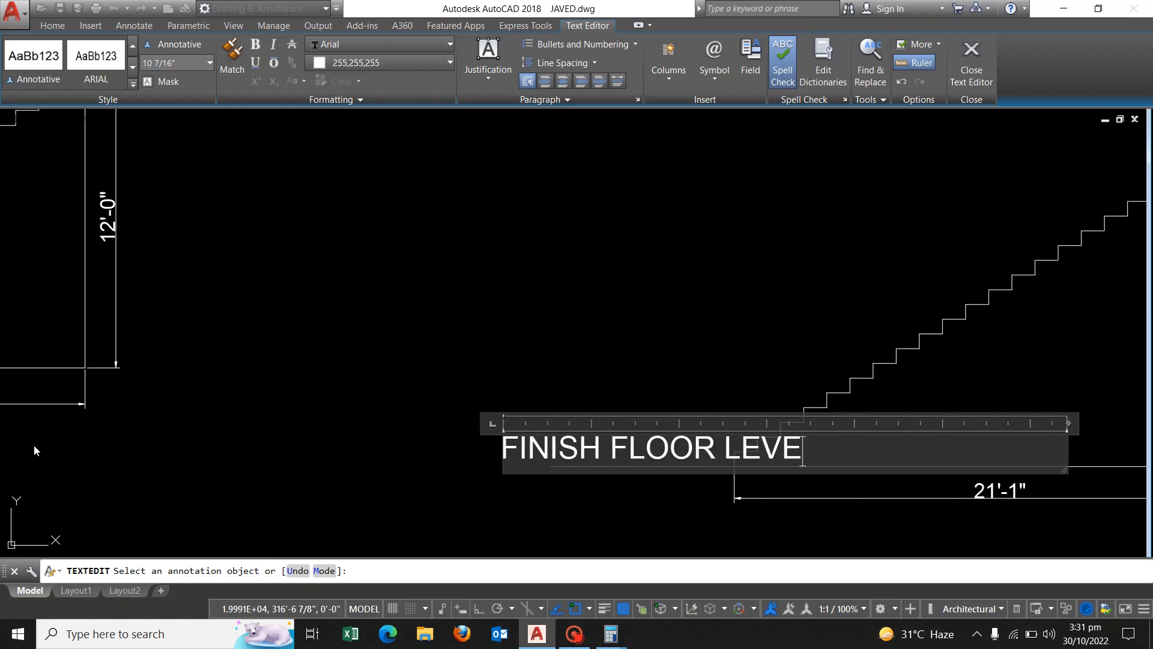
{"action": "type", "text": "L"}
{"action": "left_click", "coordinate": [405, 271]}
{"action": "right_click", "coordinate": [459, 282]}
{"action": "left_click", "coordinate": [555, 307]}
- Move the FINISH FLOOR LEVEL label away from the steps so it clears the foot of the 14'-0" staircase
{"action": "type", "text": "m"}
{"action": "key", "text": "space"}
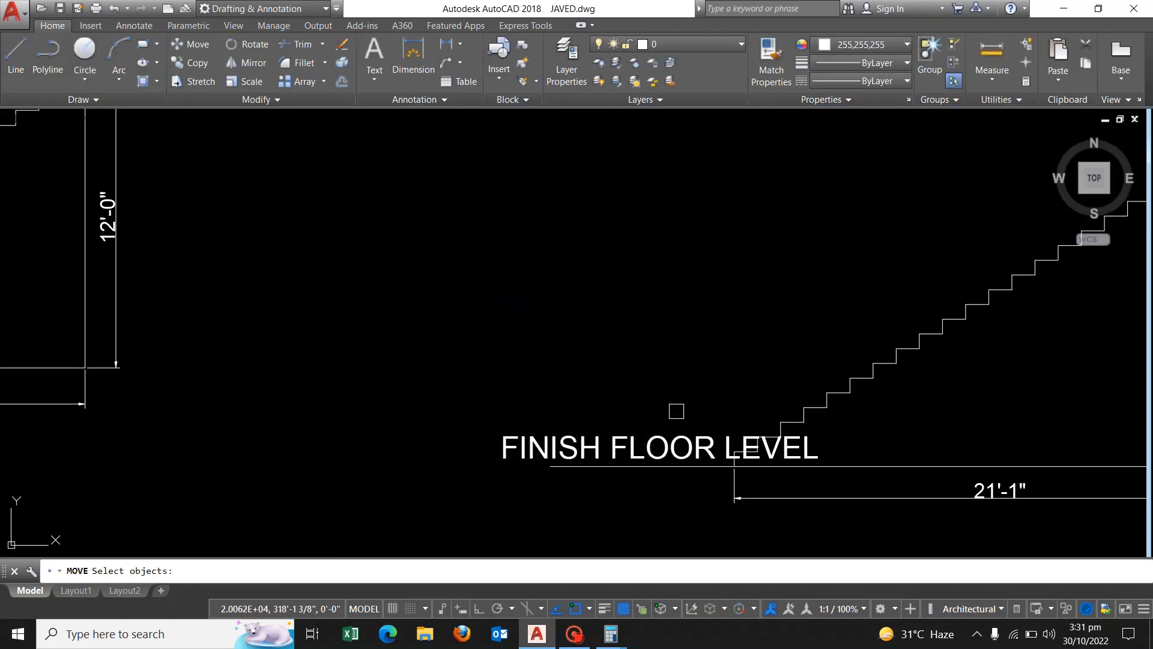
{"action": "left_click", "coordinate": [673, 435]}
{"action": "key", "text": "space"}
{"action": "left_click", "coordinate": [711, 331]}
{"action": "key", "text": "Escape"}
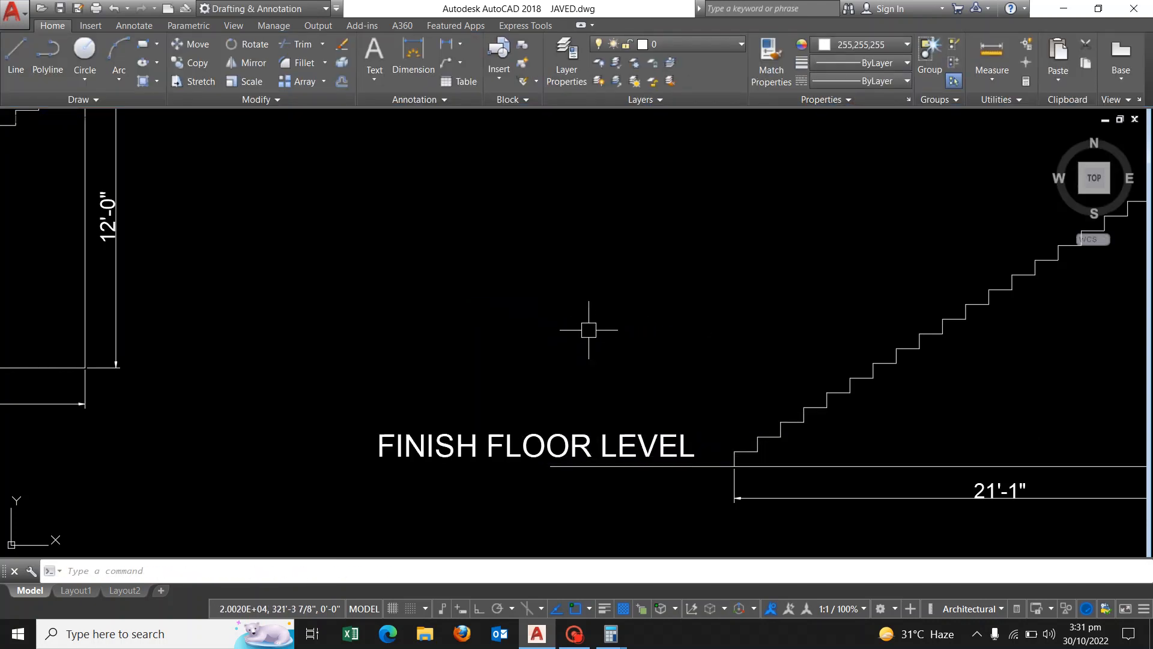
- Copy the FINISH FLOOR LEVEL label to just above the start of the 14'-0" section's upper floor line
{"action": "type", "text": "co"}
{"action": "key", "text": "space"}
{"action": "left_click", "coordinate": [554, 440]}
{"action": "key", "text": "space"}
{"action": "left_click", "coordinate": [488, 440]}
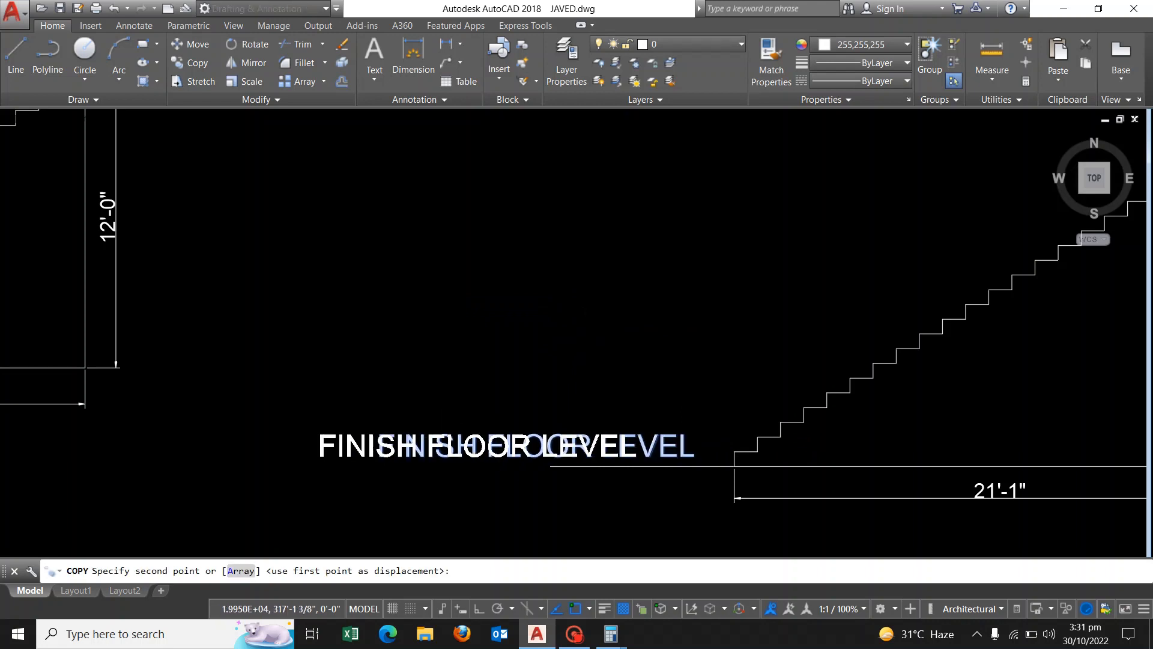
{"action": "scroll", "coordinate": [458, 442], "scroll_direction": "down", "scroll_amount": 2}
{"action": "scroll", "coordinate": [856, 285], "scroll_direction": "up", "scroll_amount": 2}
{"action": "key", "text": "Escape"}
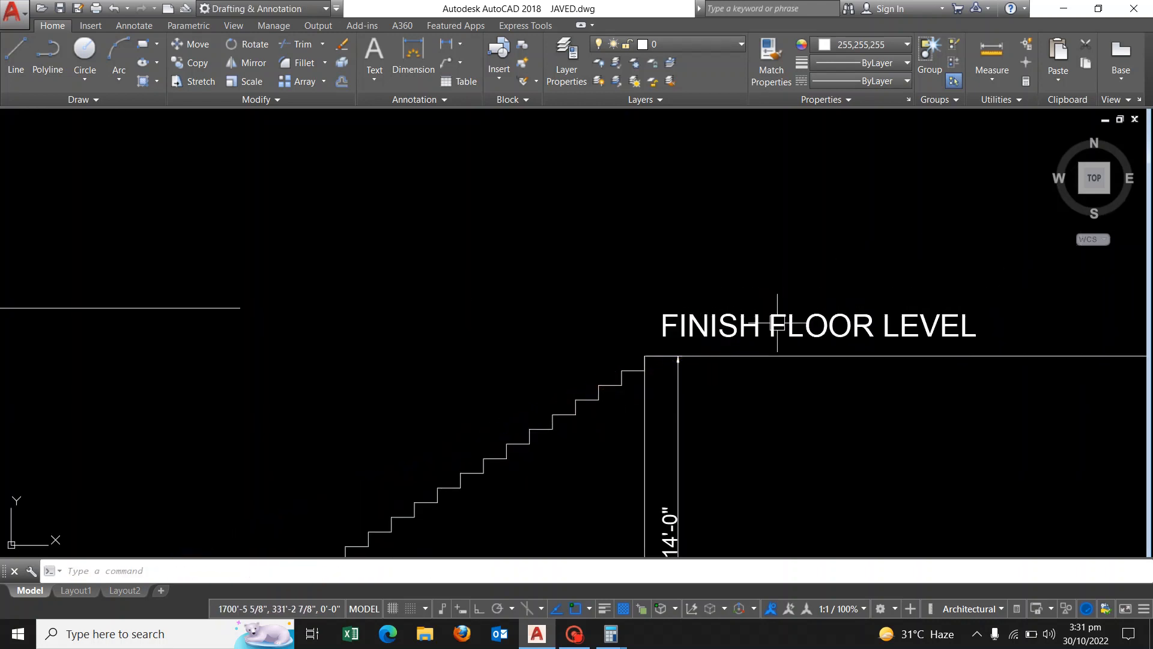
- Change the label above the 14'-0" section's upper floor line to read SALAB LEVEL
{"action": "type", "text": "ed"}
{"action": "key", "text": "space"}
{"action": "left_click", "coordinate": [778, 324]}
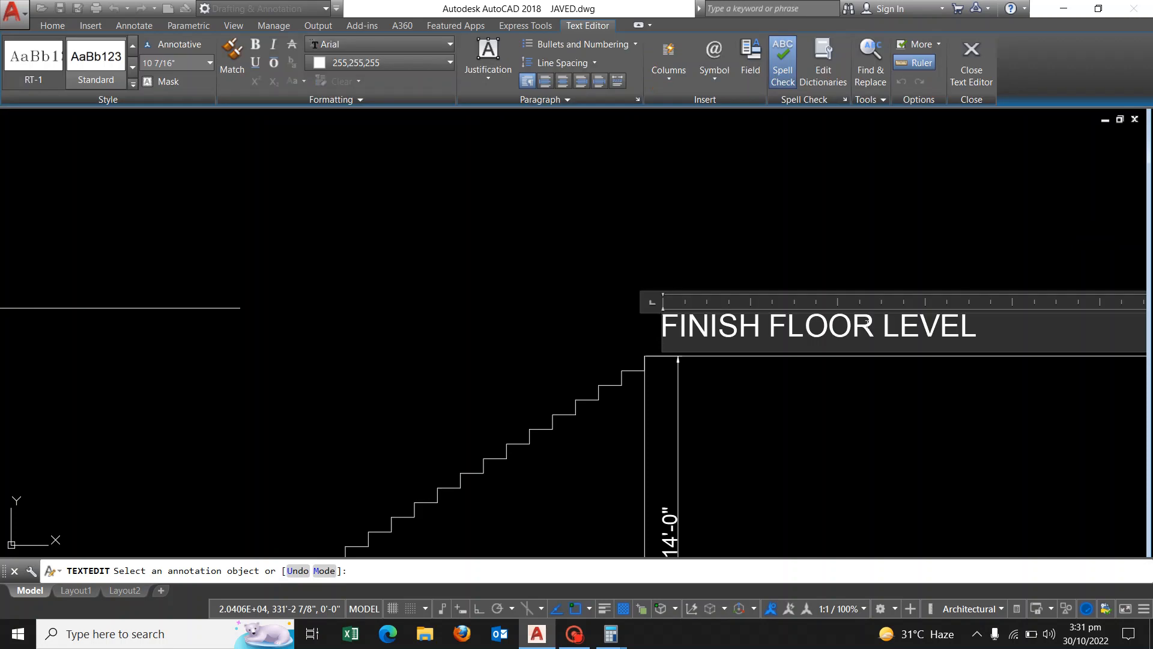
{"action": "left_click_drag", "start_coordinate": [874, 326], "coordinate": [228, 302]}
{"action": "type", "text": "SALA"}
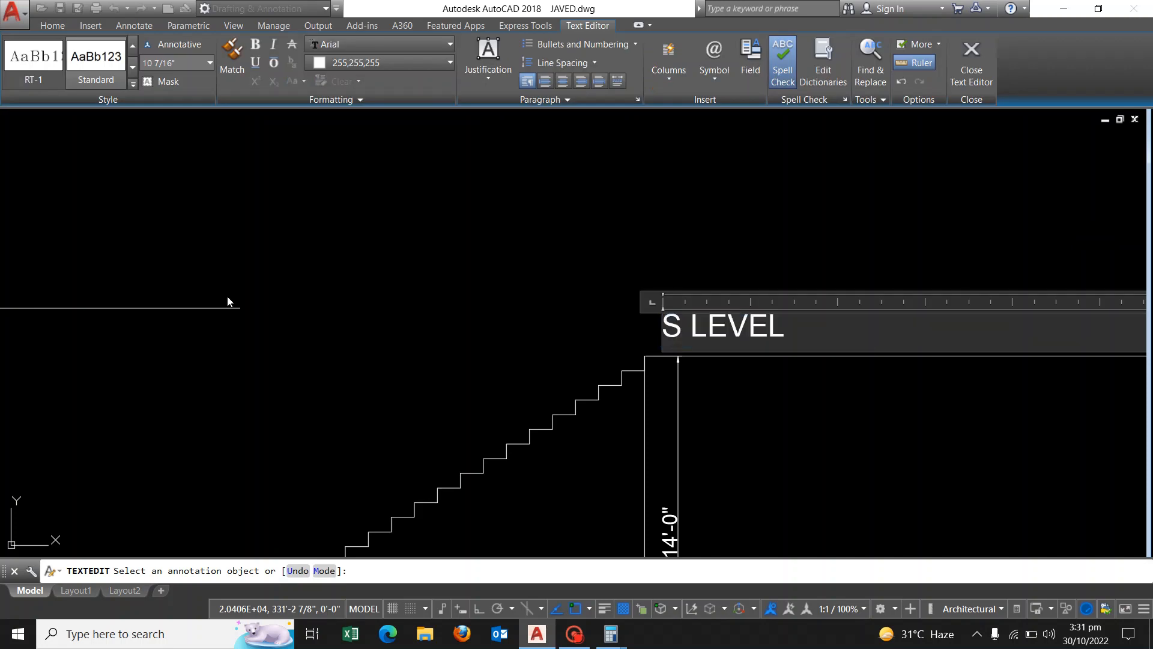
{"action": "type", "text": "B"}
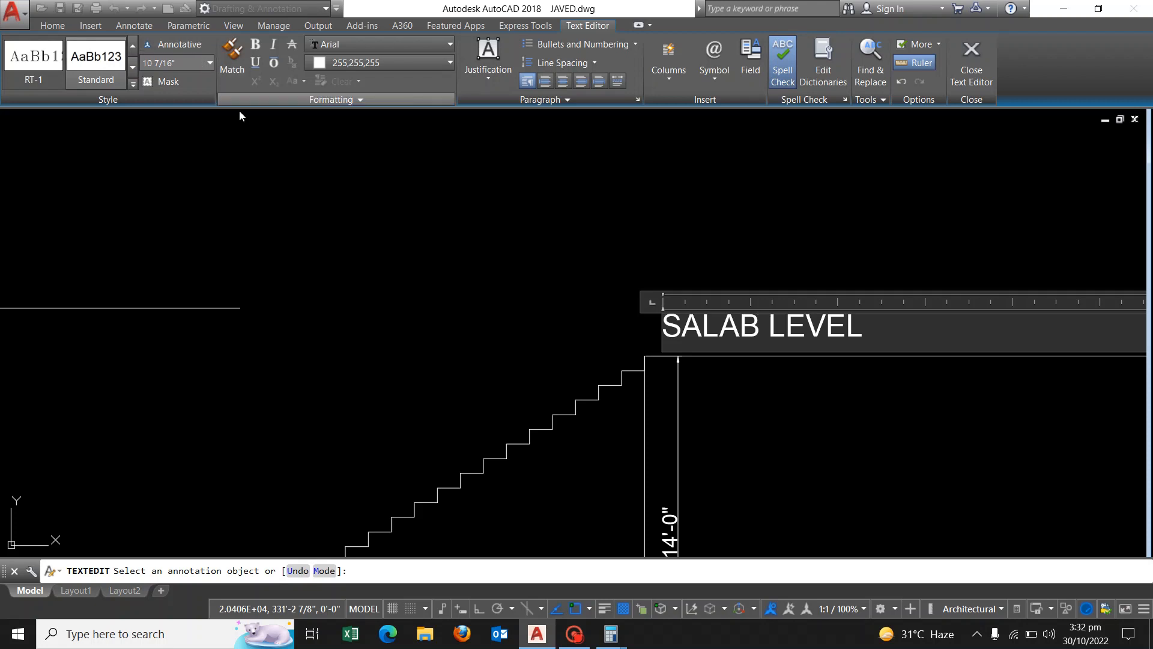
{"action": "left_click", "coordinate": [546, 208]}
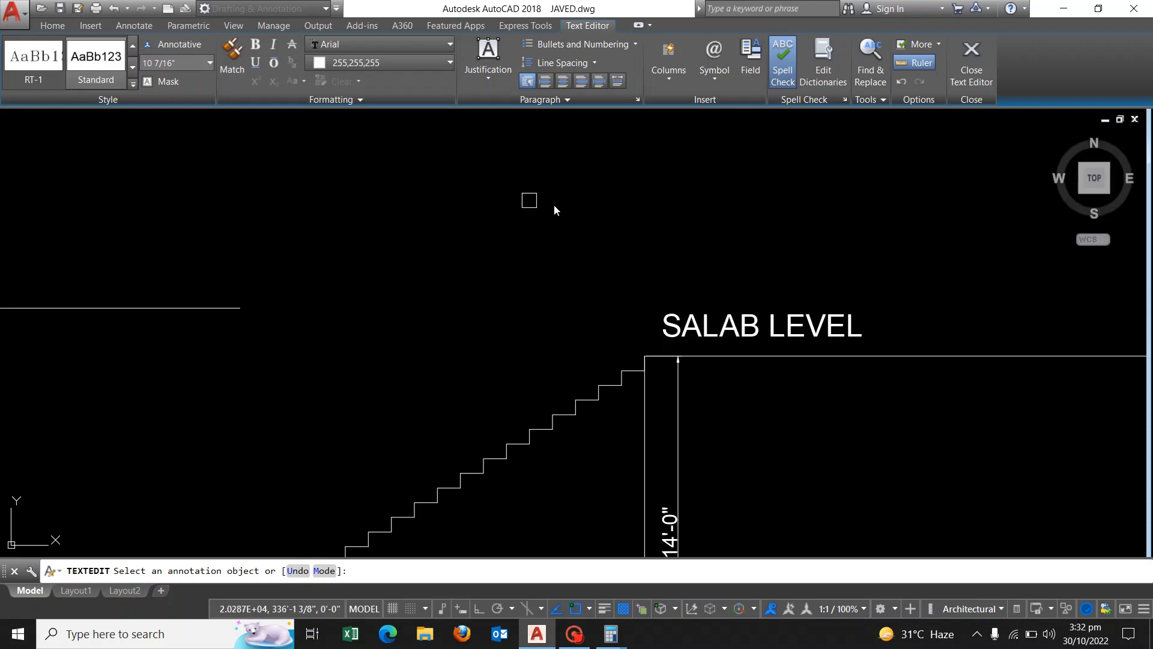
{"action": "right_click", "coordinate": [546, 204]}
{"action": "key", "text": "Escape"}
{"action": "type", "text": "o"}
{"action": "key", "text": "Return"}
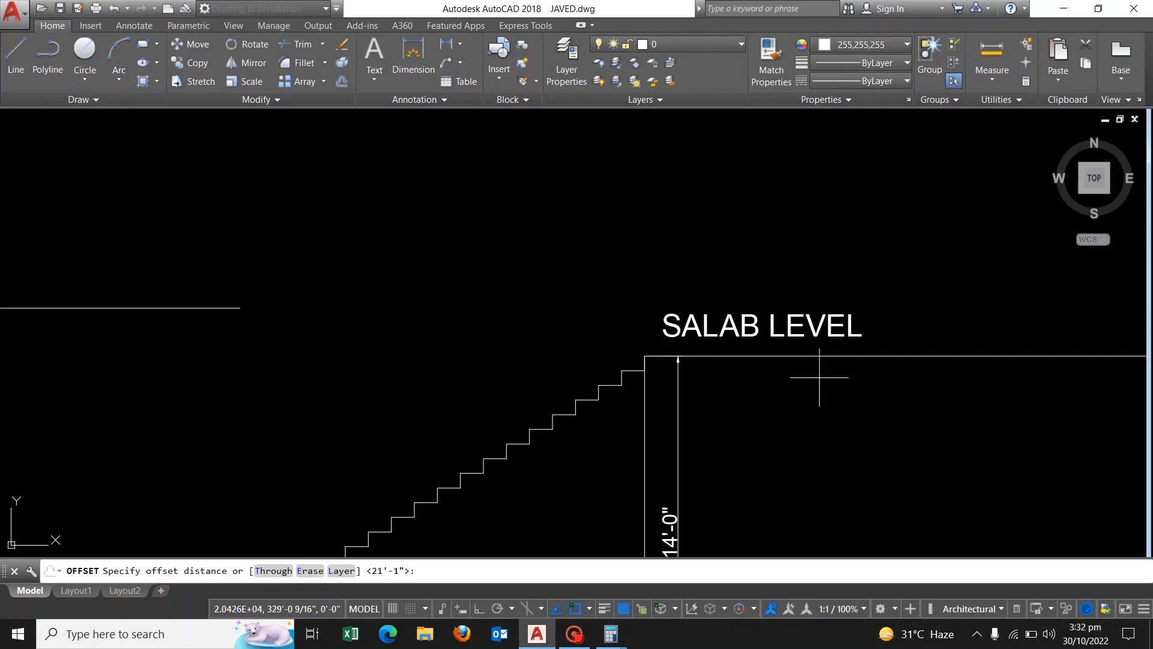
{"action": "key", "text": "Escape"}
- Copy the SALAB LEVEL label to just above the start of the 12'-0" section's upper floor line
{"action": "type", "text": "co"}
{"action": "key", "text": "Return"}
{"action": "left_click", "coordinate": [752, 330]}
{"action": "key", "text": "Return"}
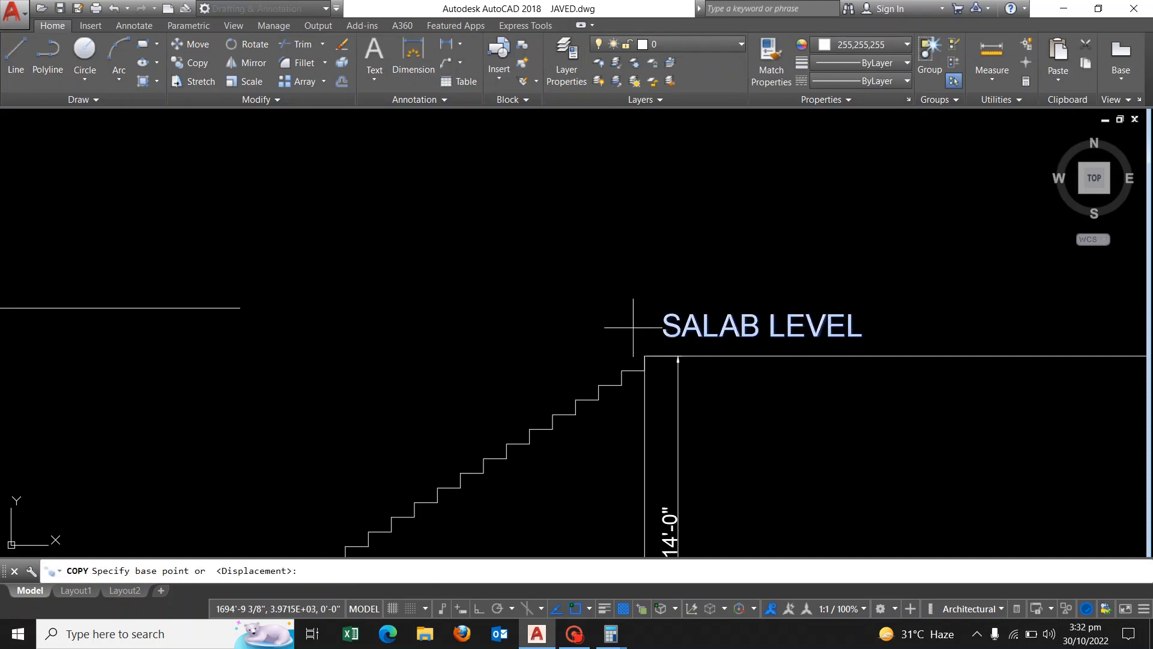
{"action": "left_click", "coordinate": [663, 337]}
{"action": "scroll", "coordinate": [923, 295], "scroll_direction": "down", "scroll_amount": 3}
{"action": "scroll", "coordinate": [545, 308], "scroll_direction": "up", "scroll_amount": 3}
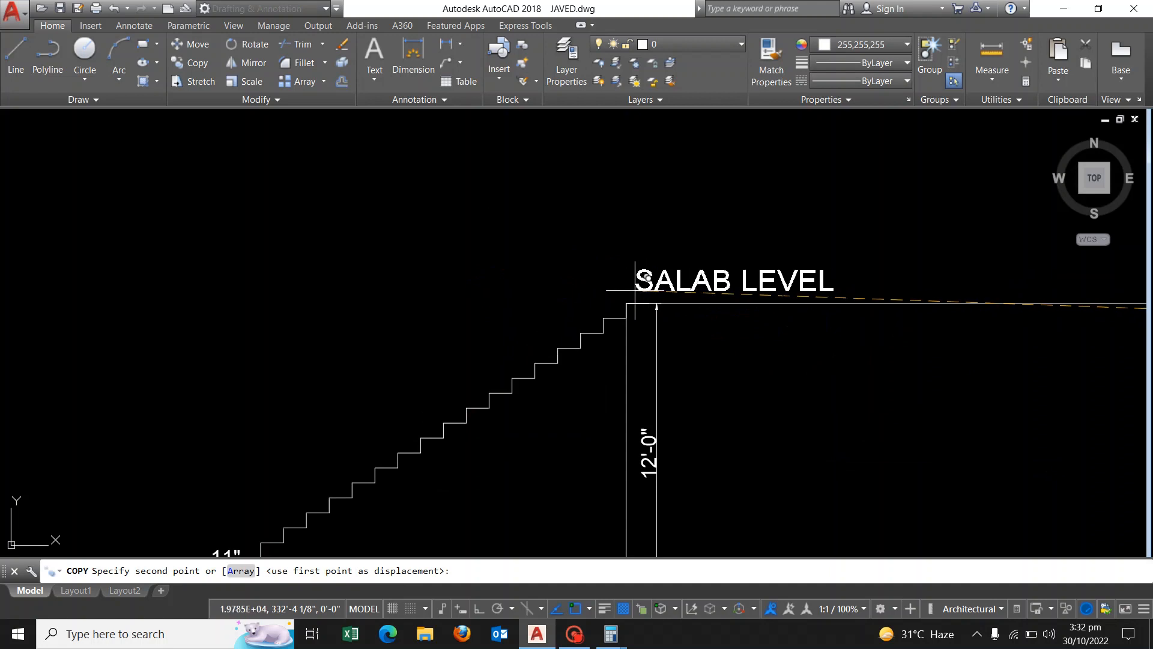
{"action": "left_click", "coordinate": [636, 292]}
{"action": "scroll", "coordinate": [523, 251], "scroll_direction": "down", "scroll_amount": 1}
{"action": "key", "text": "Return"}
- Copy the FINISH FLOOR LEVEL label to the lower floor line beside the foot of the 12'-0" staircase
{"action": "key", "text": "Return"}
{"action": "left_click", "coordinate": [803, 520]}
{"action": "key", "text": "Return"}
{"action": "left_click", "coordinate": [815, 514]}
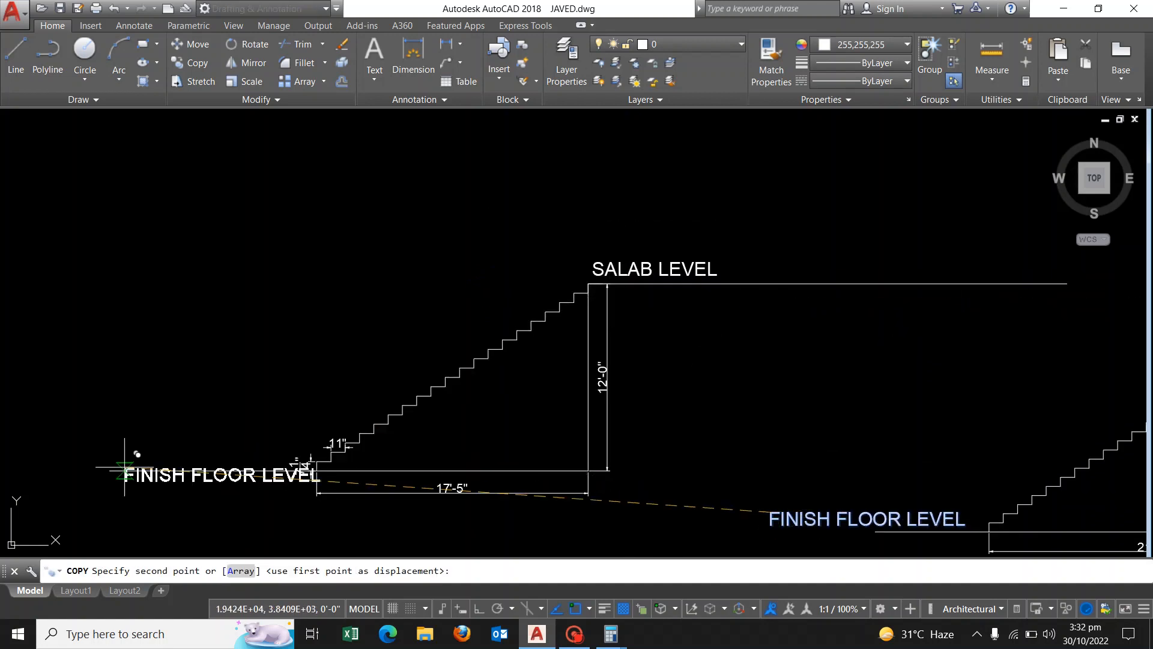
{"action": "scroll", "coordinate": [121, 463], "scroll_direction": "up", "scroll_amount": 2}
{"action": "left_click", "coordinate": [84, 433]}
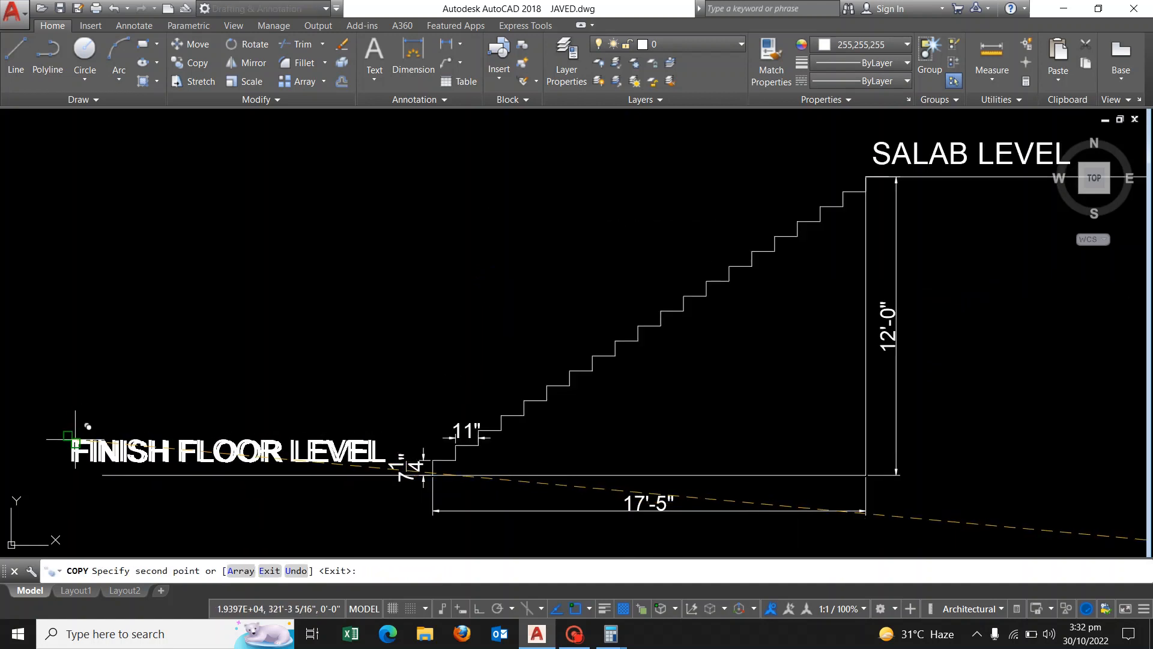
{"action": "key", "text": "Return"}
{"action": "scroll", "coordinate": [225, 386], "scroll_direction": "down", "scroll_amount": 4}
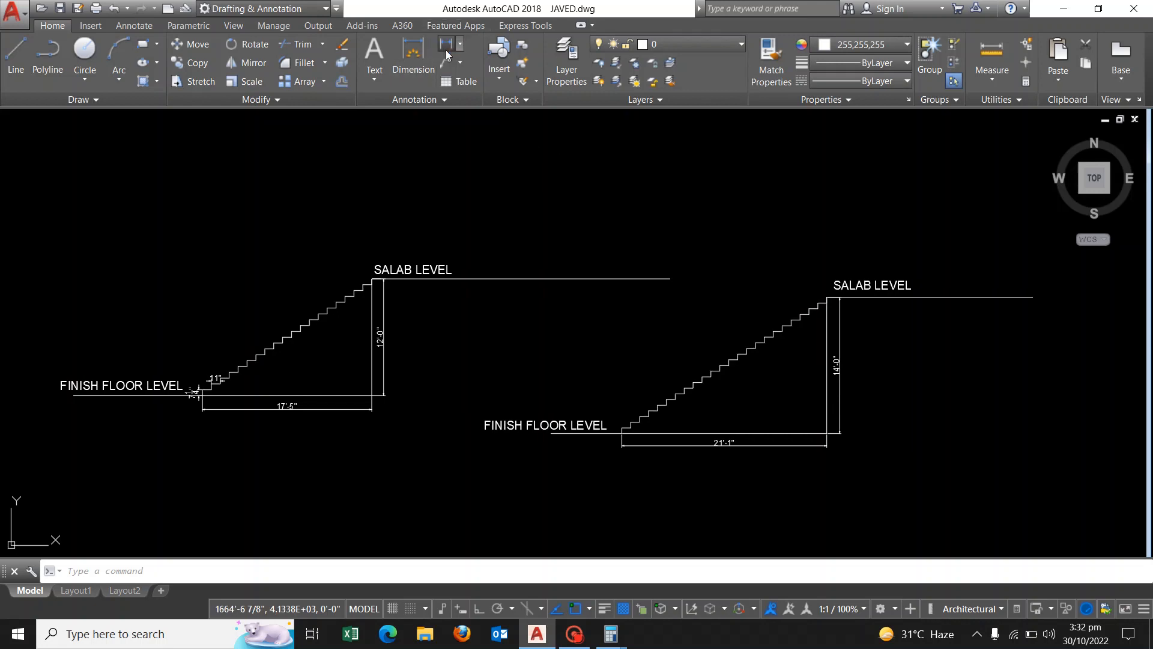
- Add a vertical linear dimension to the second riser of the 14'-0" staircase
{"action": "left_click", "coordinate": [413, 57]}
{"action": "scroll", "coordinate": [716, 407], "scroll_direction": "up", "scroll_amount": 4}
{"action": "scroll", "coordinate": [721, 489], "scroll_direction": "up", "scroll_amount": 4}
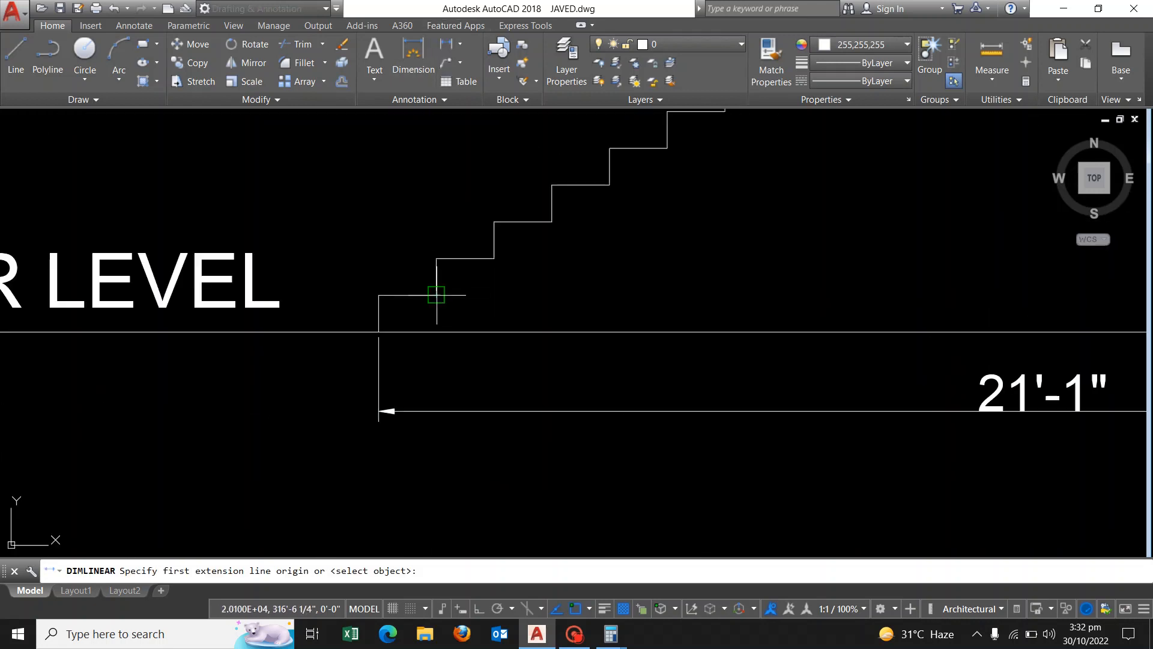
{"action": "left_click", "coordinate": [436, 294]}
{"action": "left_click", "coordinate": [437, 258]}
{"action": "left_click", "coordinate": [421, 276]}
- Add a horizontal linear dimension above the third tread of the 14'-0" staircase
{"action": "key", "text": "Return"}
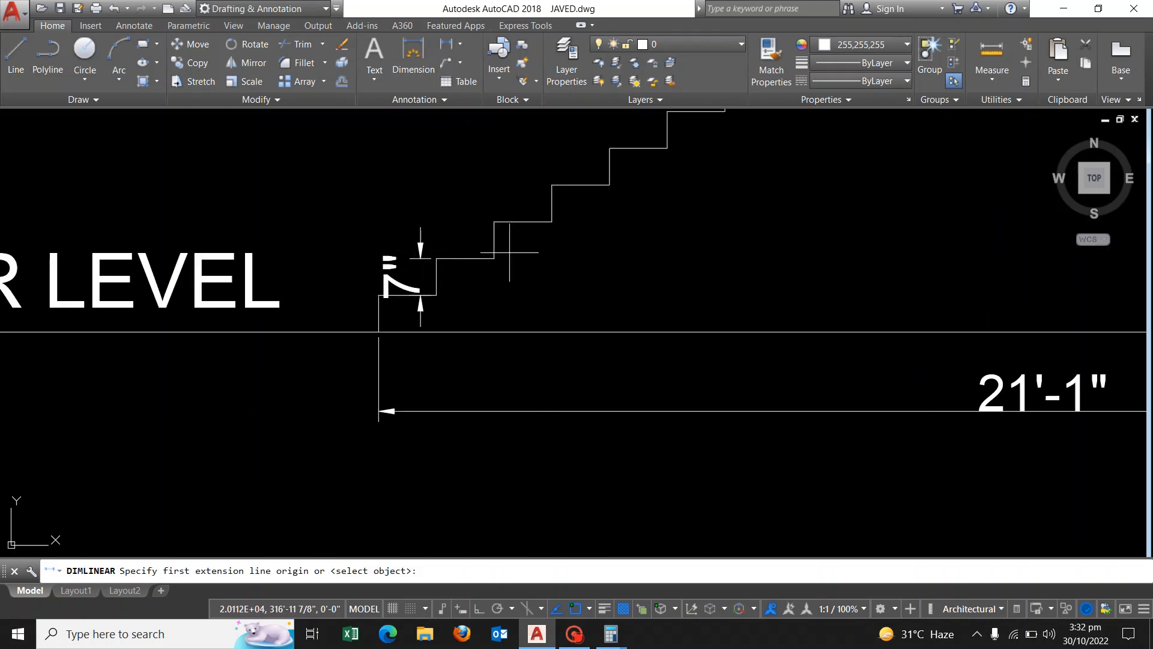
{"action": "left_click", "coordinate": [552, 222]}
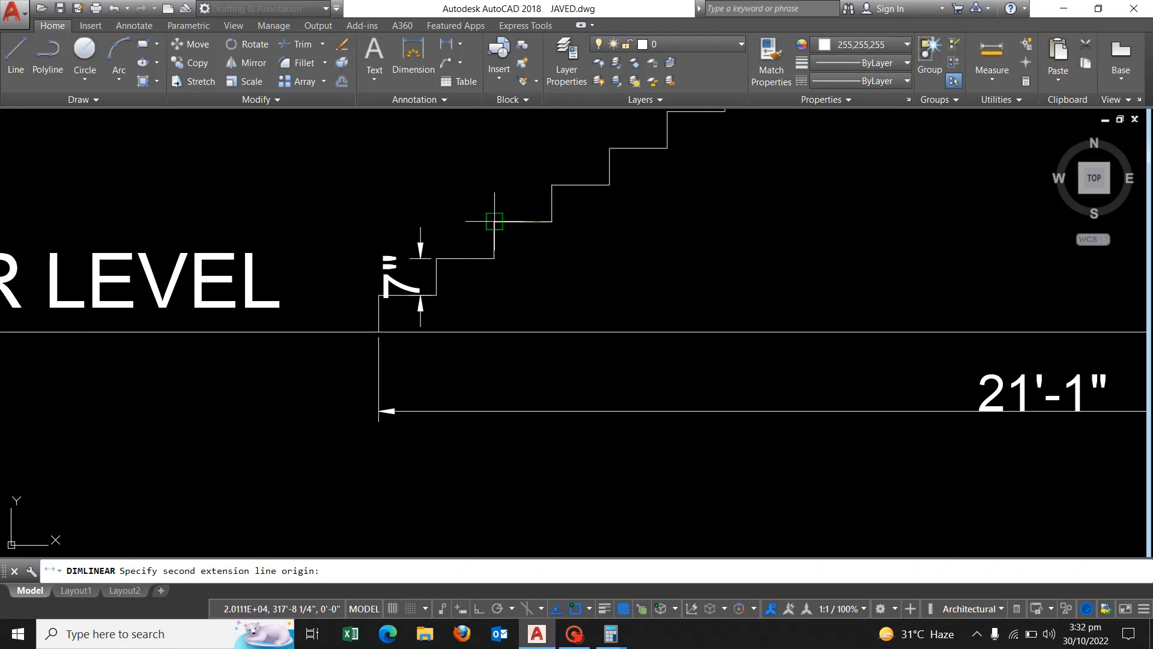
{"action": "left_click", "coordinate": [493, 221]}
{"action": "left_click", "coordinate": [528, 167]}
{"action": "scroll", "coordinate": [599, 260], "scroll_direction": "down", "scroll_amount": 5}
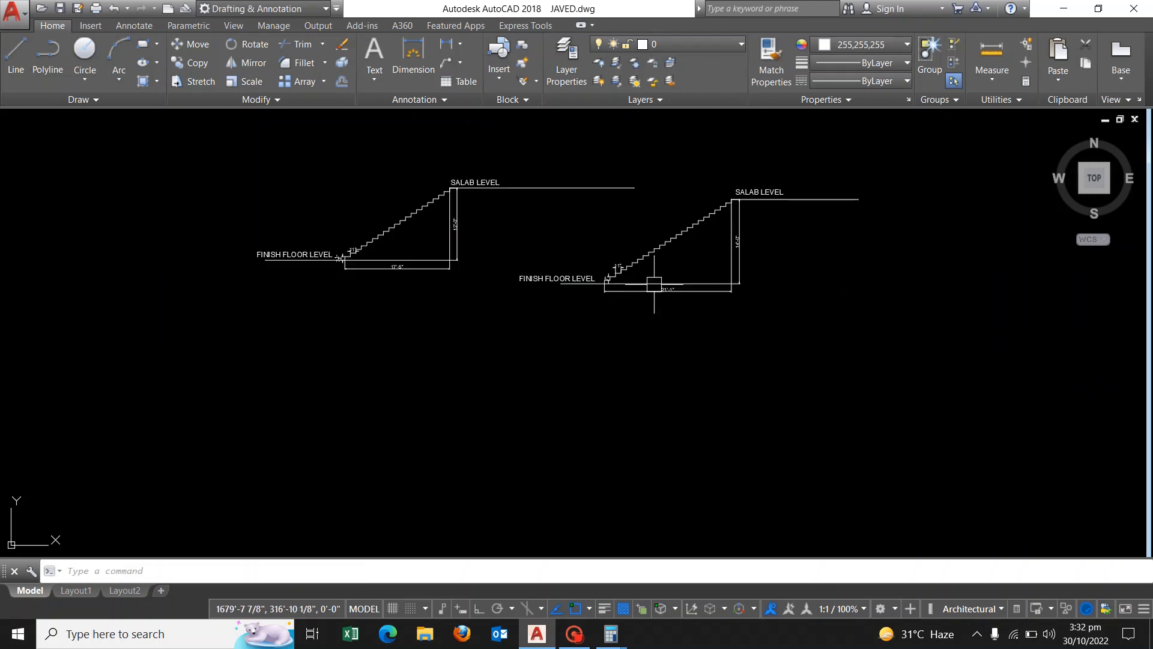
- Break off the far end of the 12'-0" section's upper floor line to shorten it
{"action": "middle_click_drag", "start_coordinate": [678, 270], "coordinate": [714, 331]}
{"action": "type", "text": "z"}
{"action": "key", "text": "Return"}
{"action": "left_click", "coordinate": [290, 227]}
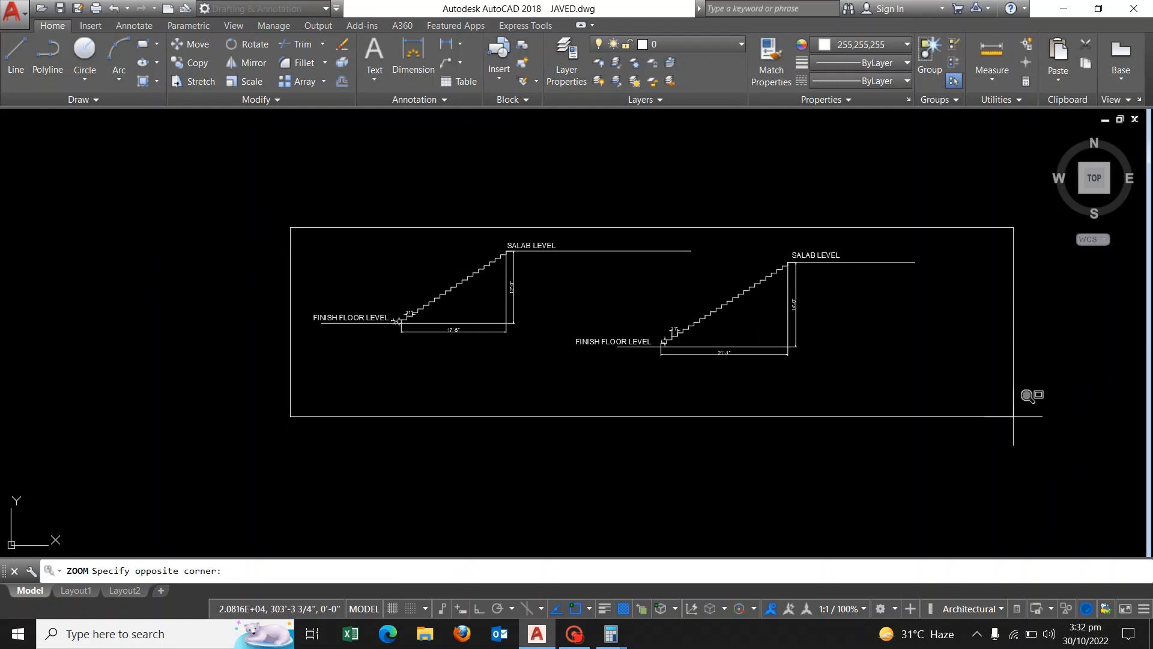
{"action": "left_click", "coordinate": [938, 399]}
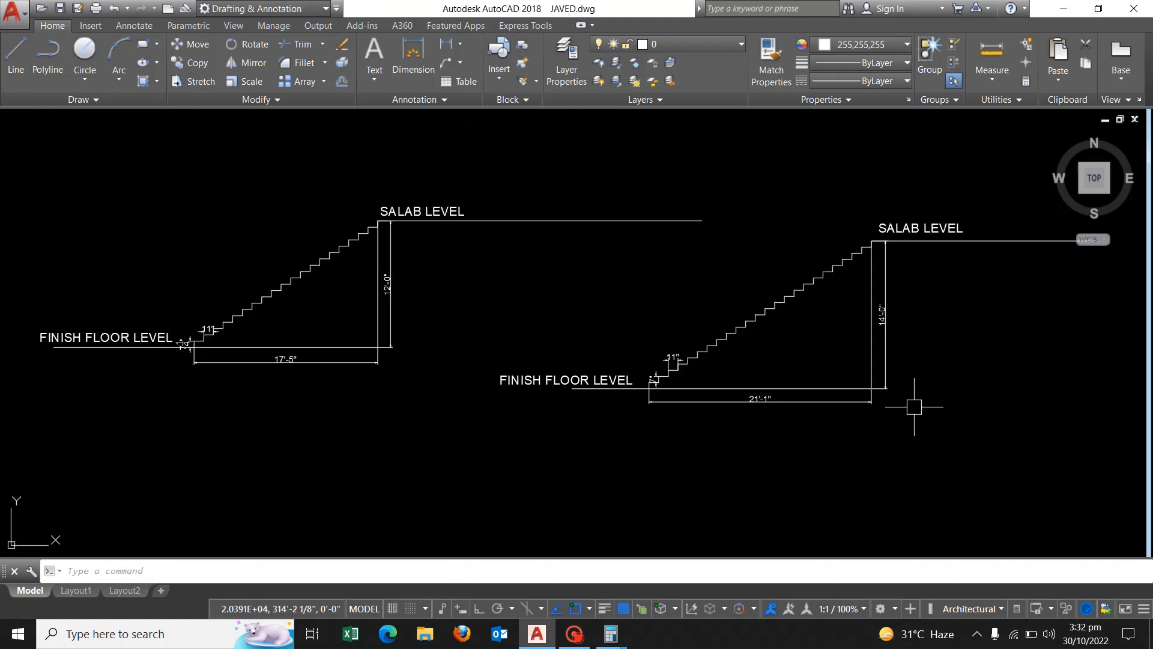
{"action": "type", "text": "BR"}
{"action": "key", "text": "Return"}
{"action": "left_click", "coordinate": [556, 220]}
{"action": "left_click", "coordinate": [788, 232]}
{"action": "middle_click_drag", "start_coordinate": [720, 226], "coordinate": [656, 240]}
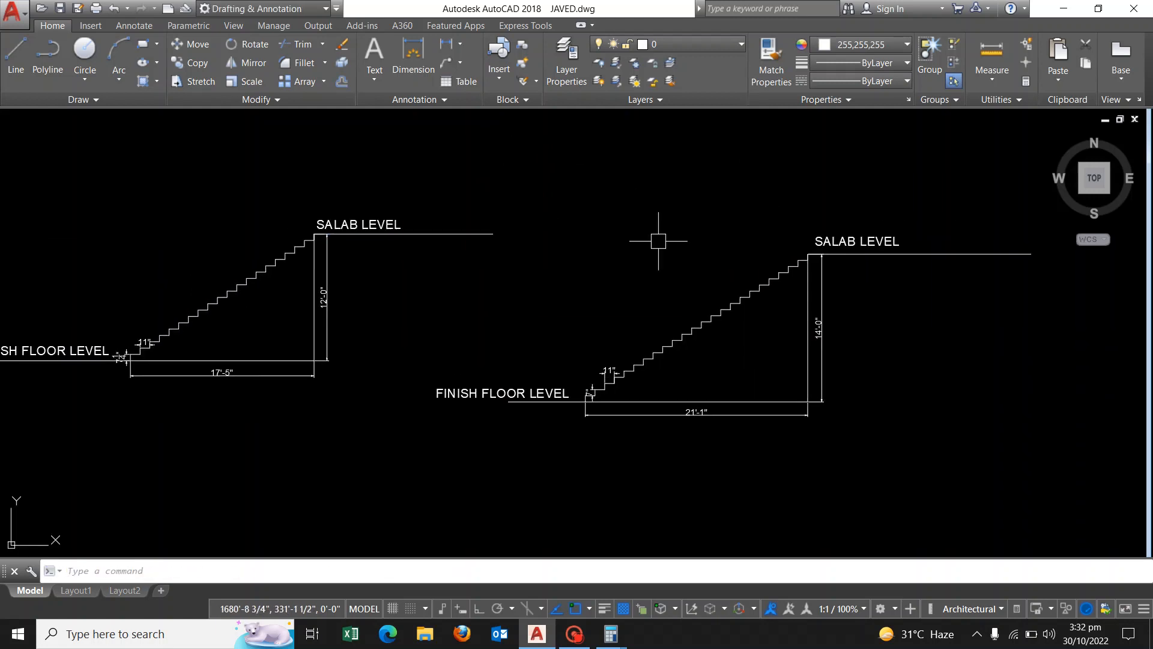
- Break off the far end of the 14'-0" section's upper floor line and shorten the 12'-0" section's upper line further
{"action": "key", "text": "Return"}
{"action": "left_click", "coordinate": [915, 258]}
{"action": "left_click", "coordinate": [1083, 260]}
{"action": "key", "text": "Return"}
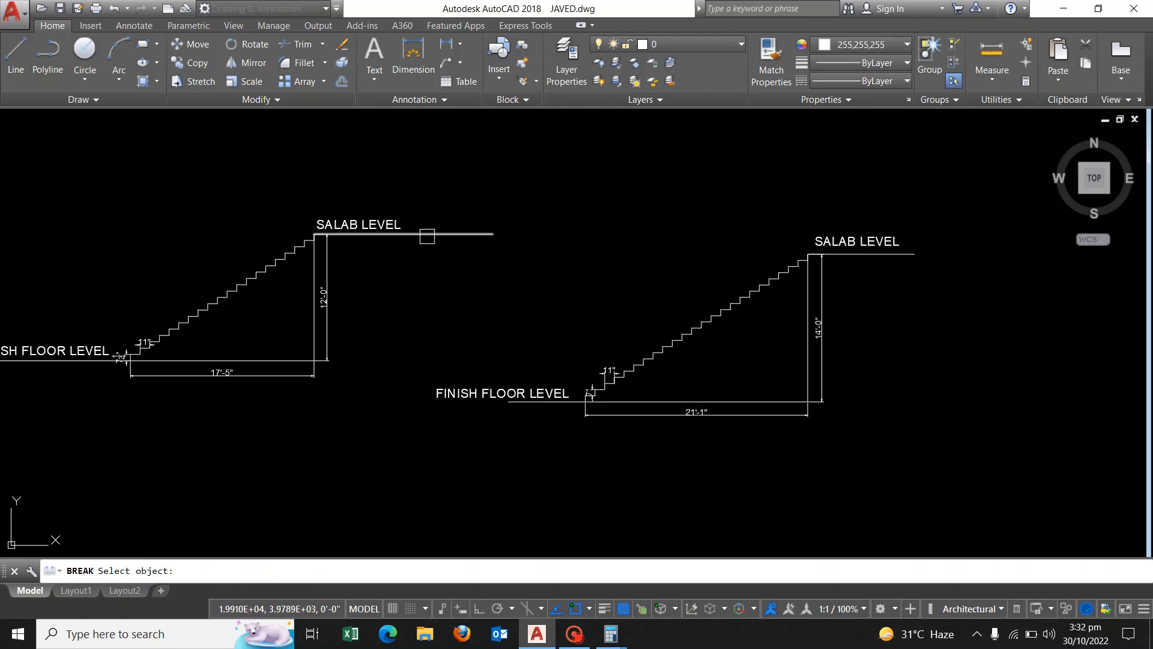
{"action": "left_click", "coordinate": [426, 235]}
{"action": "left_click", "coordinate": [516, 238]}
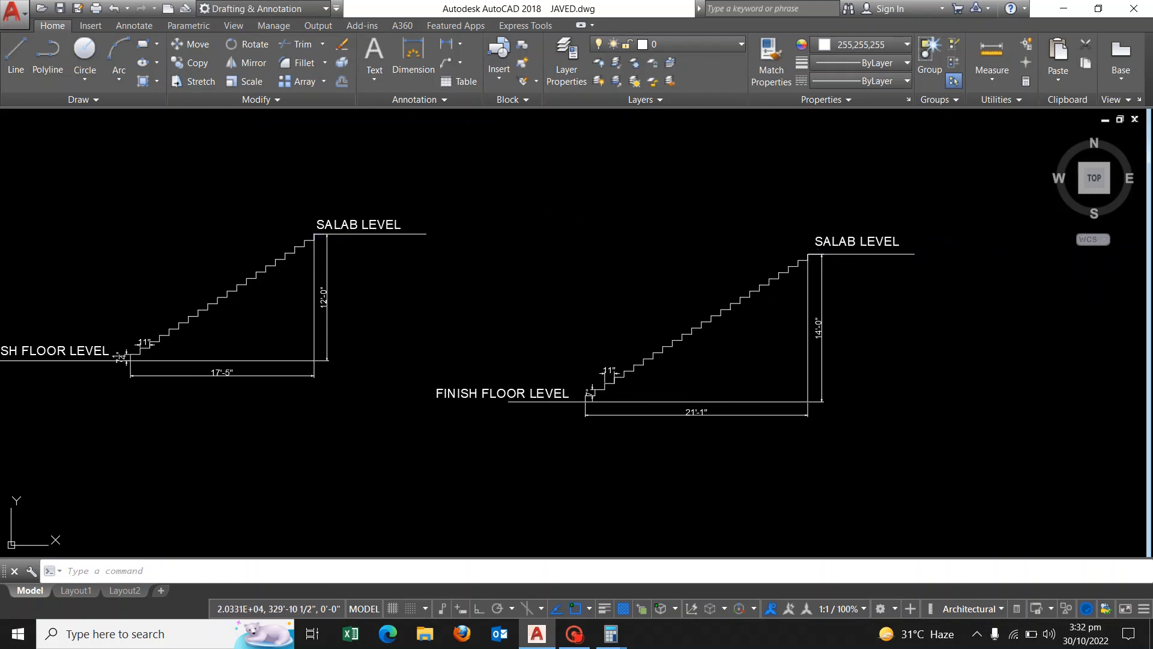
{"action": "middle_click_drag", "start_coordinate": [798, 254], "coordinate": [809, 252]}
{"action": "type", "text": "m"}
{"action": "key", "text": "Return"}
{"action": "scroll", "coordinate": [755, 272], "scroll_direction": "down", "scroll_amount": 2}
{"action": "key", "text": "Escape"}
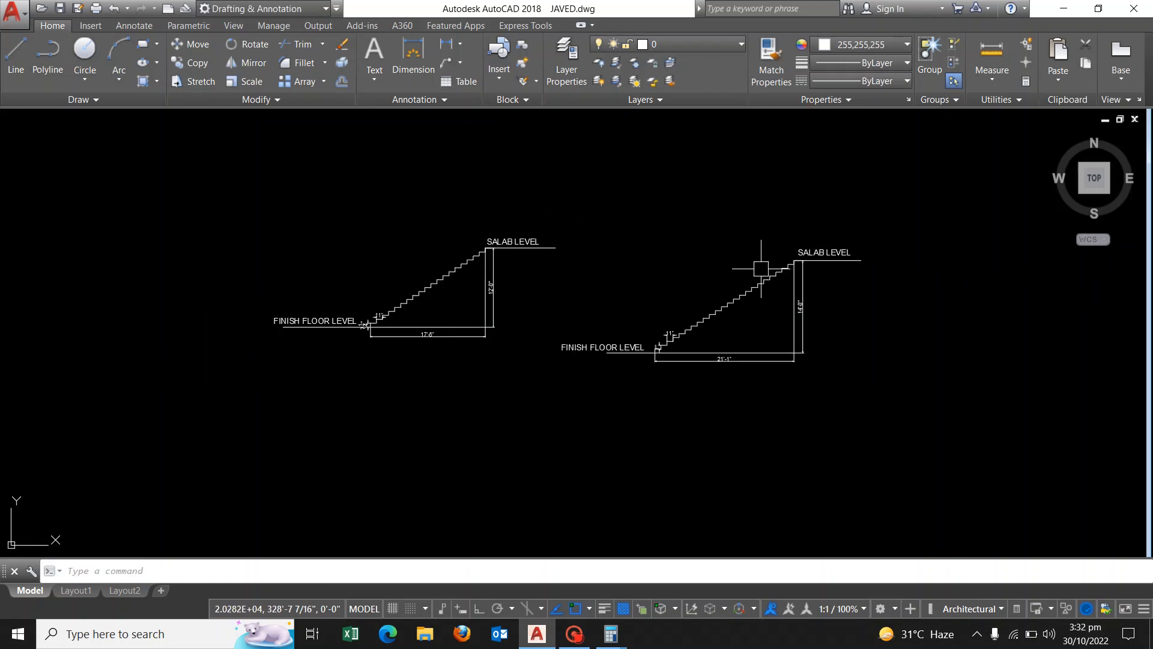
- Review the level labels, riser and tread dimensions, and overall dimensions of both staircase sections
{"action": "type", "text": "z"}
{"action": "key", "text": "Return"}
{"action": "left_click", "coordinate": [233, 193]}
{"action": "left_click", "coordinate": [952, 413]}
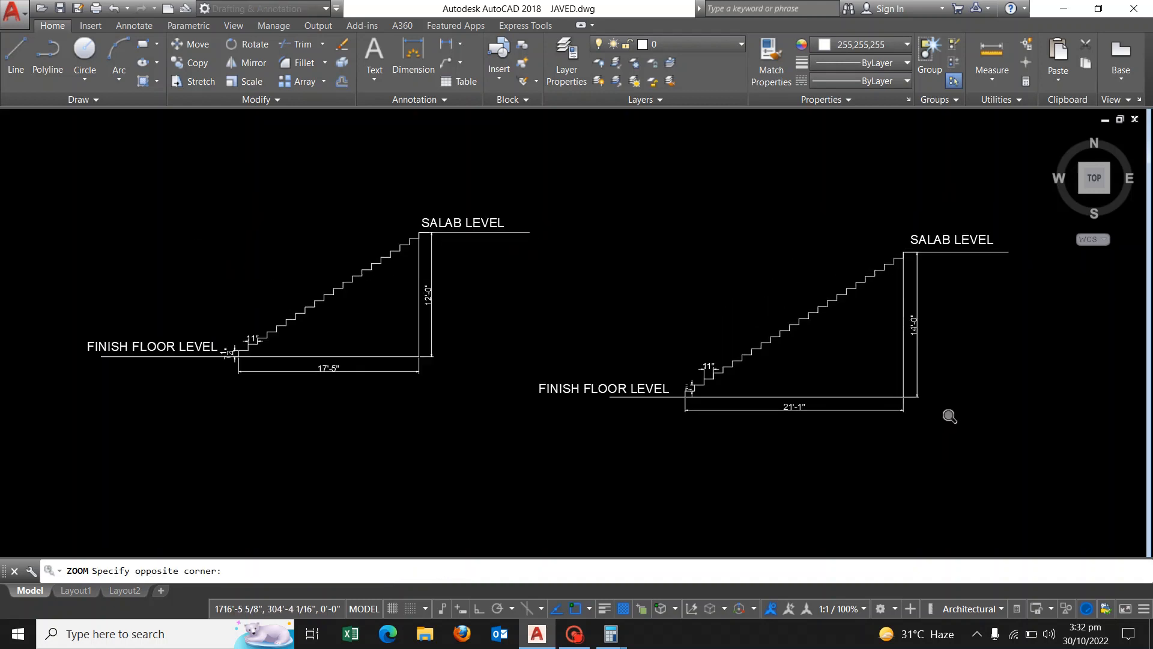
{"action": "type", "text": "s"}
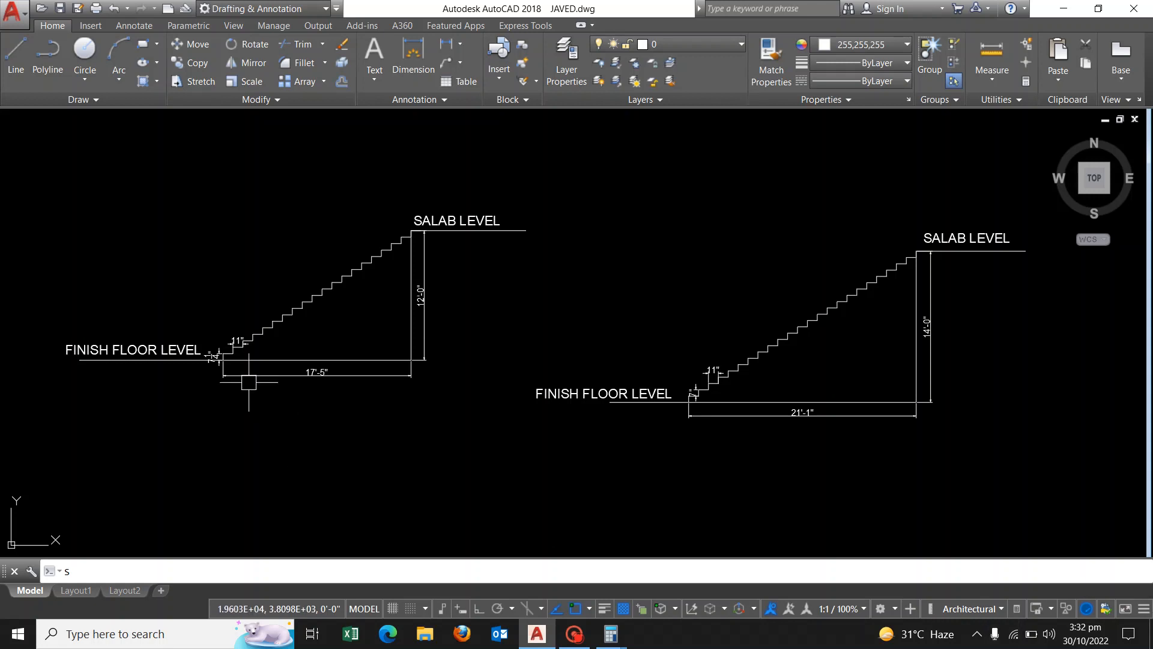
{"action": "scroll", "coordinate": [249, 382], "scroll_direction": "up", "scroll_amount": 4}
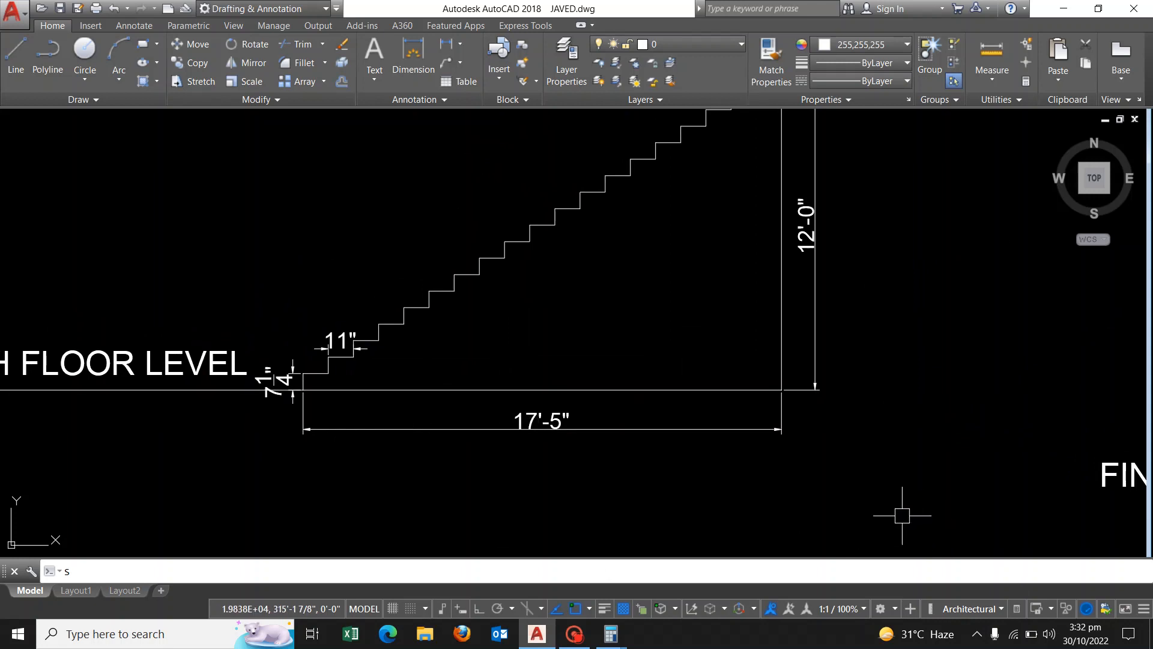
{"action": "scroll", "coordinate": [902, 510], "scroll_direction": "down", "scroll_amount": 2}
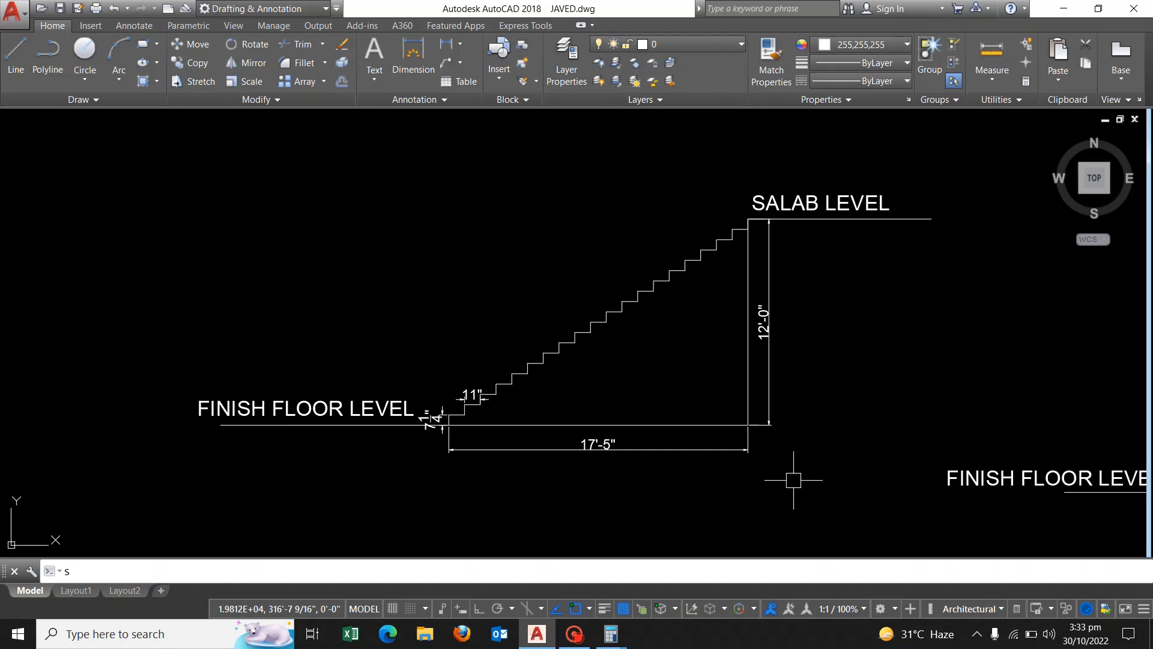
{"action": "scroll", "coordinate": [640, 422], "scroll_direction": "down", "scroll_amount": 1}
{"action": "middle_click_drag", "start_coordinate": [892, 342], "coordinate": [680, 312]}
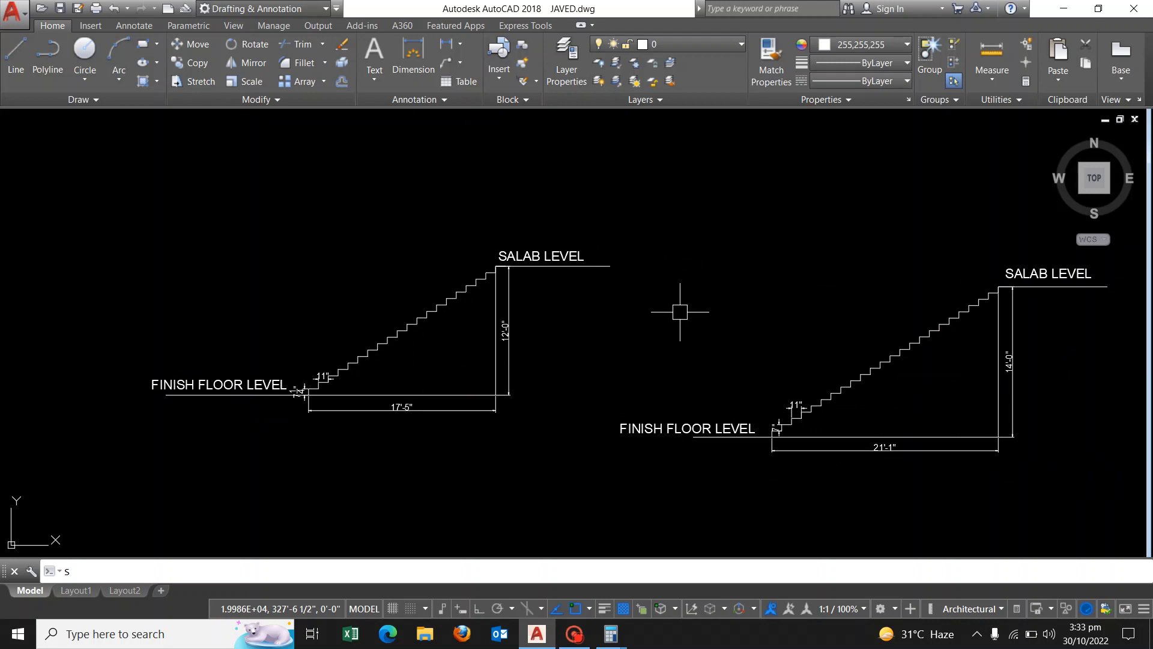
{"action": "mouse_move", "coordinate": [835, 451]}
{"action": "middle_mouse_down"}
{"action": "mouse_move", "coordinate": [587, 448]}
{"action": "mouse_move", "coordinate": [649, 437]}
{"action": "middle_mouse_up"}
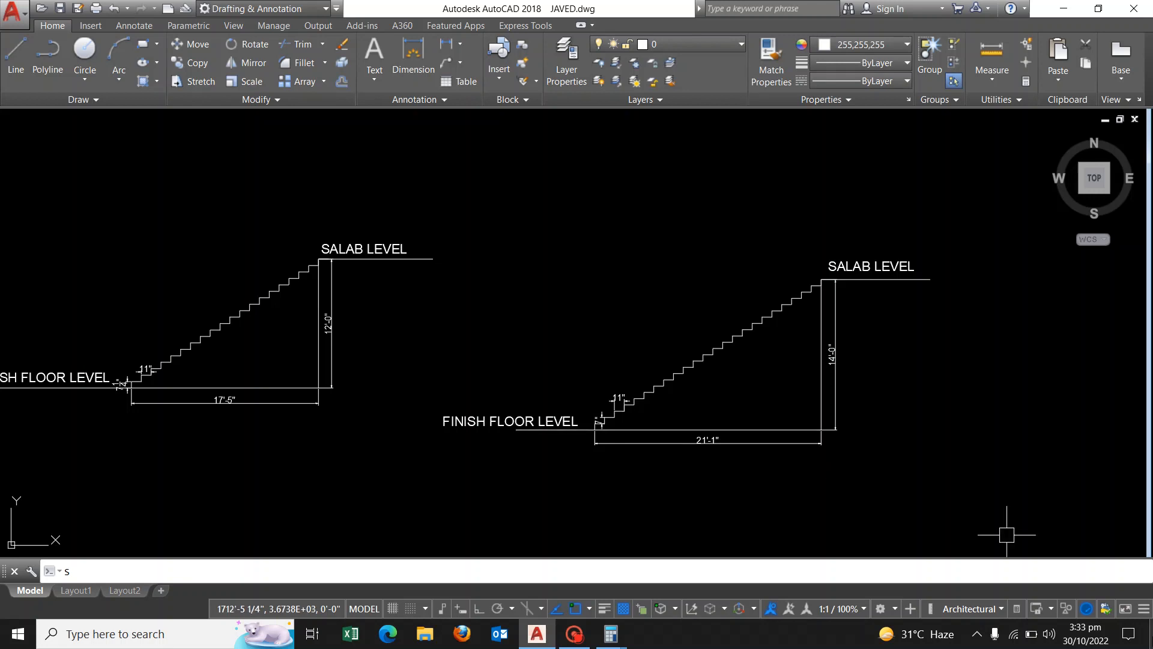